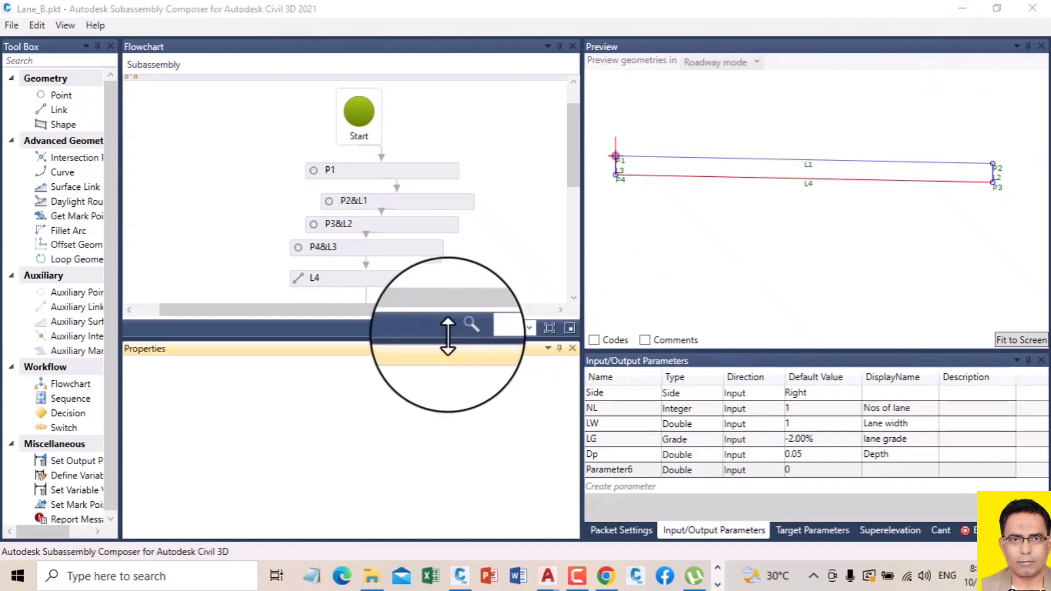
Clear the point codes of P2 in the P2&L1 element and of P1 in the P1 element.
click(389, 204)
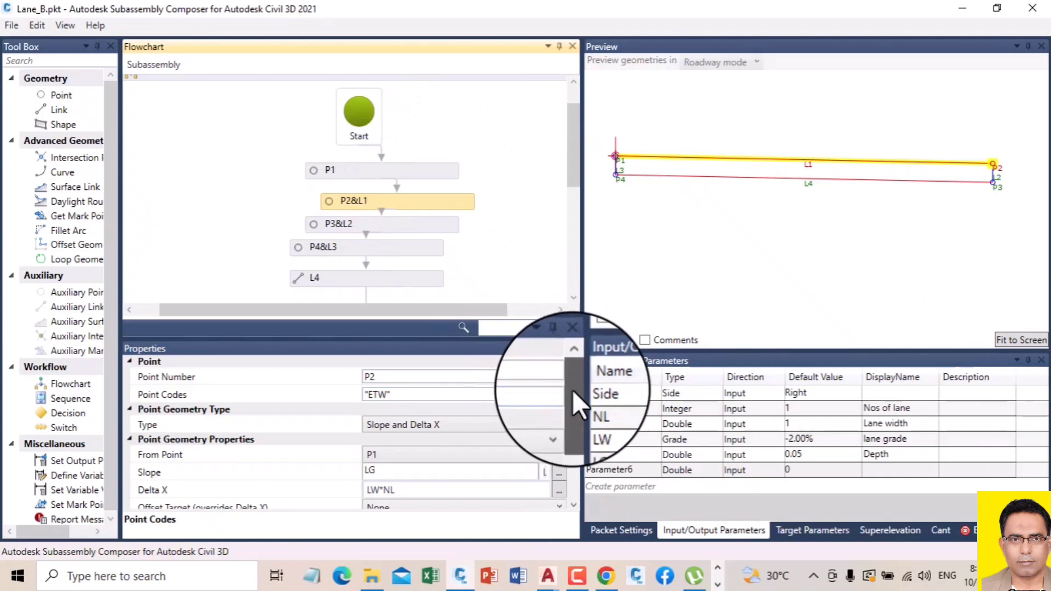
click(396, 394)
key(Delete)
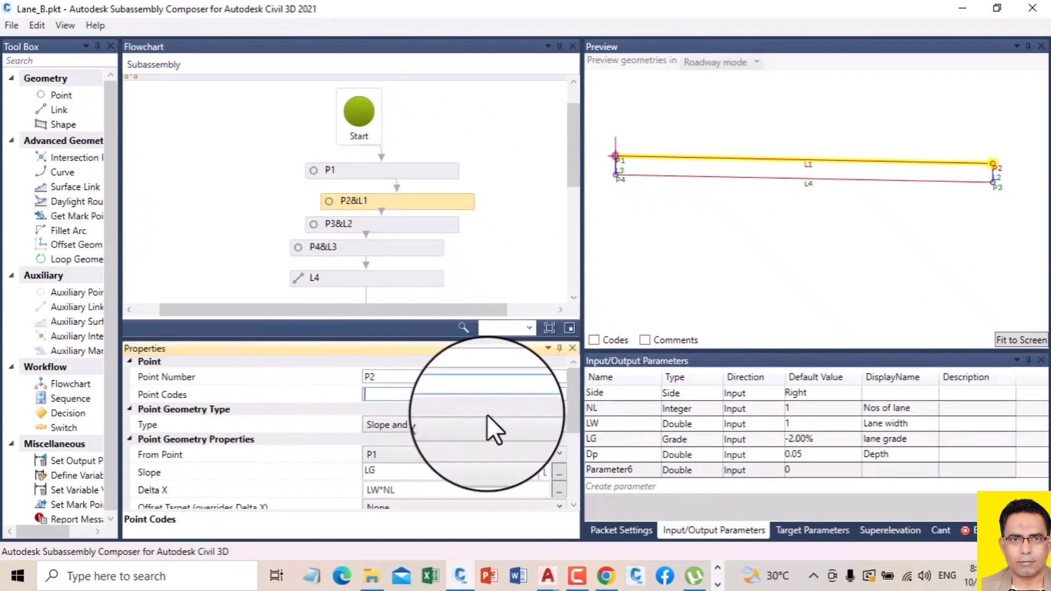
click(383, 171)
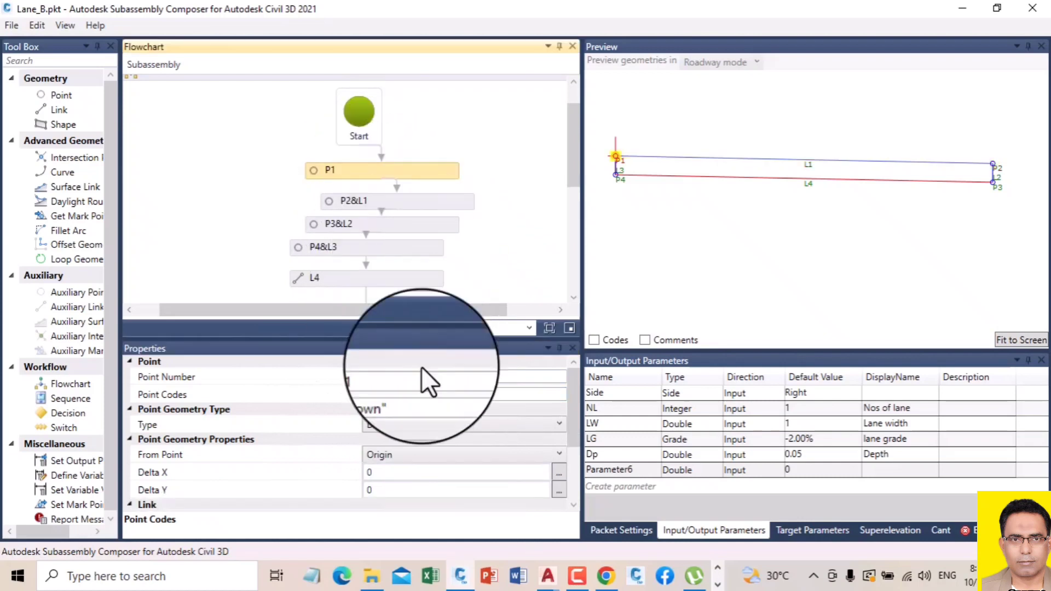
click(405, 395)
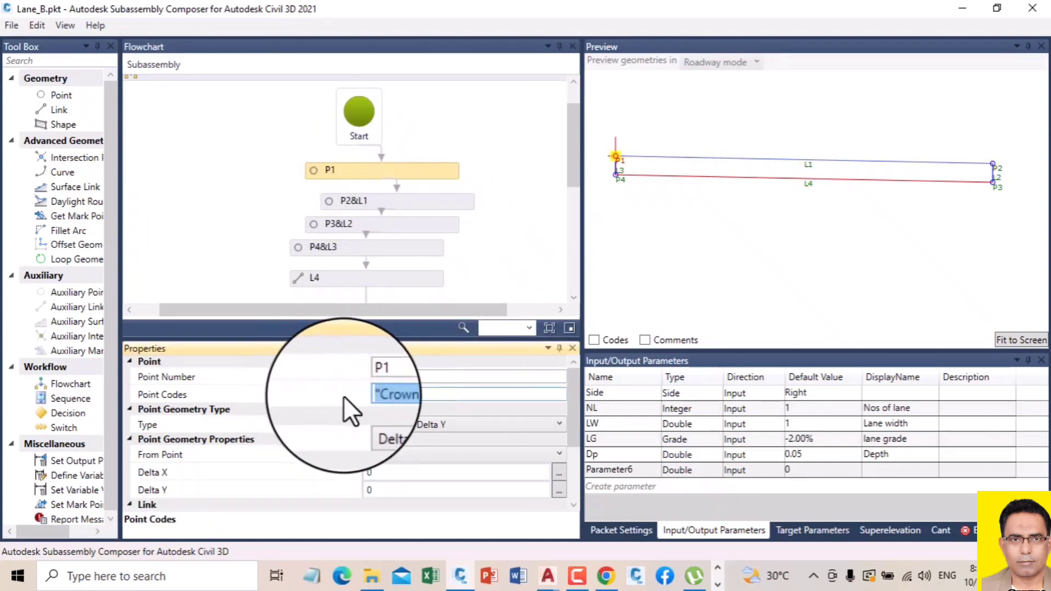
key(Delete)
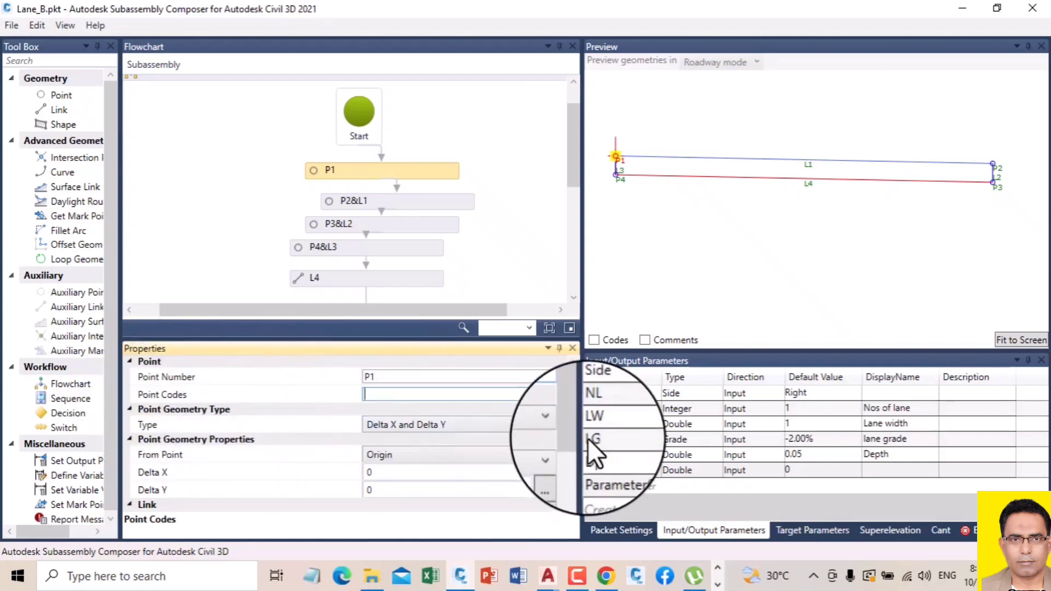
Review the link properties of P1 and the point geometry properties of P2&L1, including its target and superelevation settings.
drag(576, 412, 572, 455)
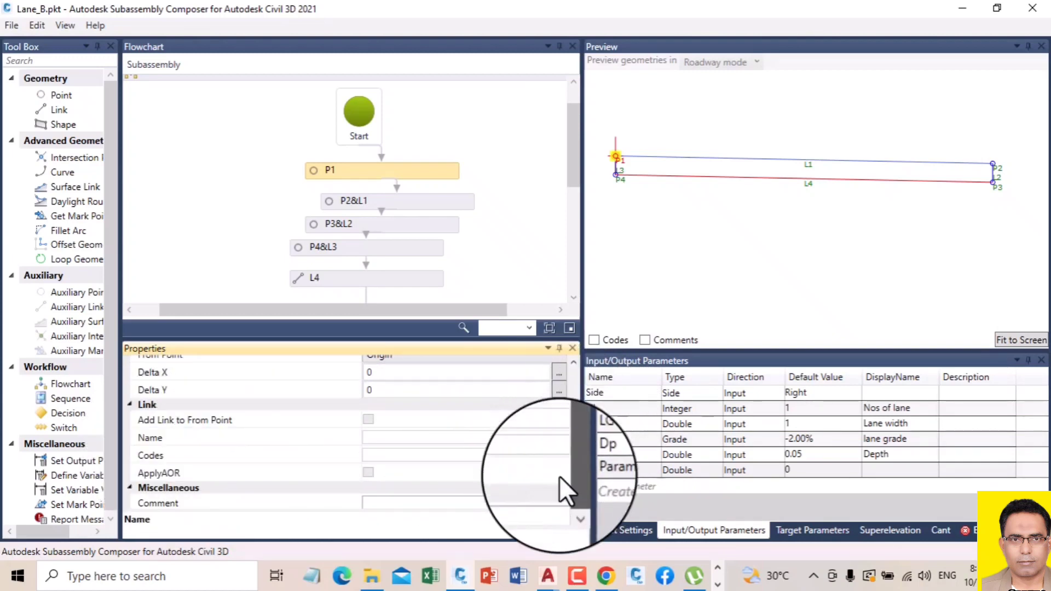
click(219, 437)
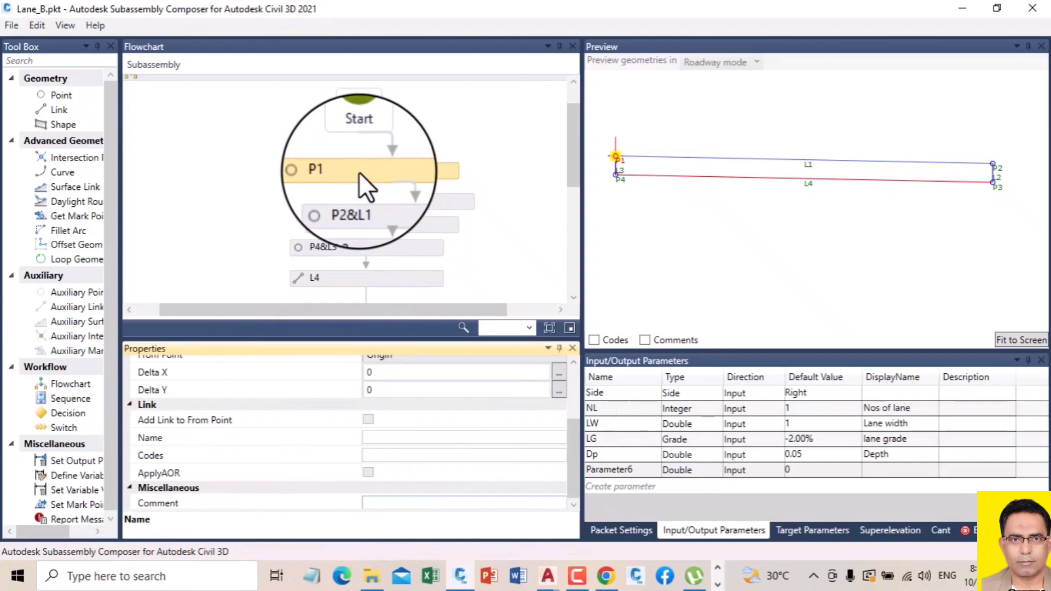
click(414, 201)
click(577, 382)
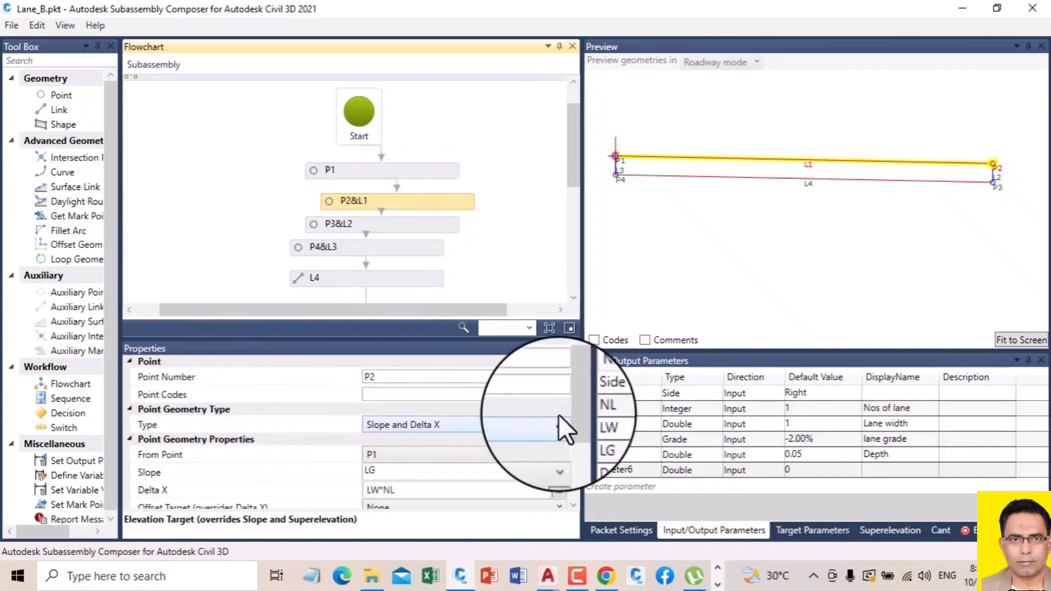
drag(568, 405, 574, 432)
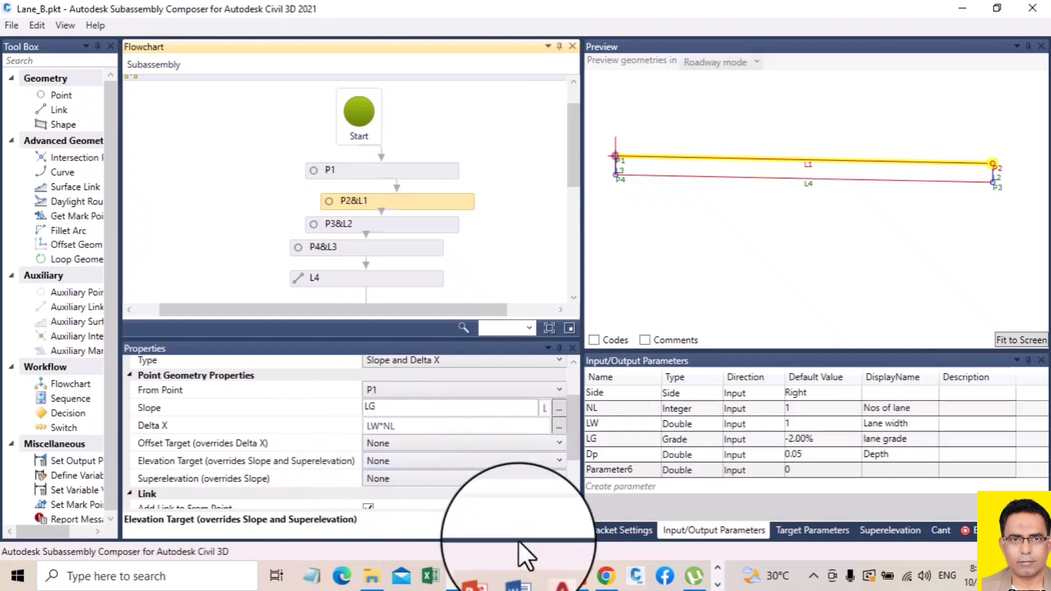
Switch to the Autodesk Civil 3D 2021 Help and review the Point, Link, and Shape Codes table of the lane subassembly.
mouse_move(549, 580)
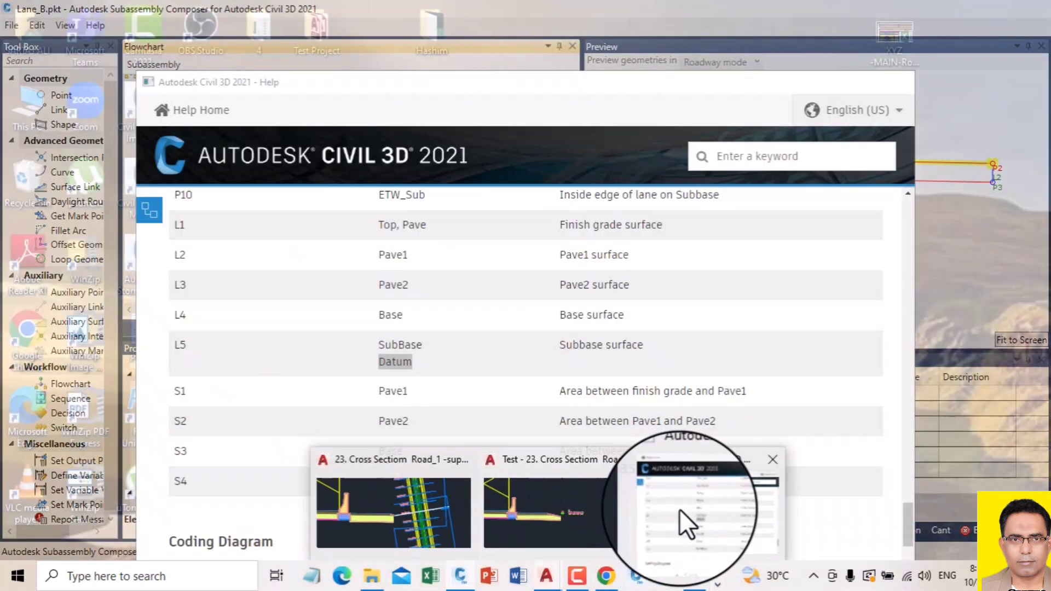
click(681, 512)
scroll(474, 344, down, 3)
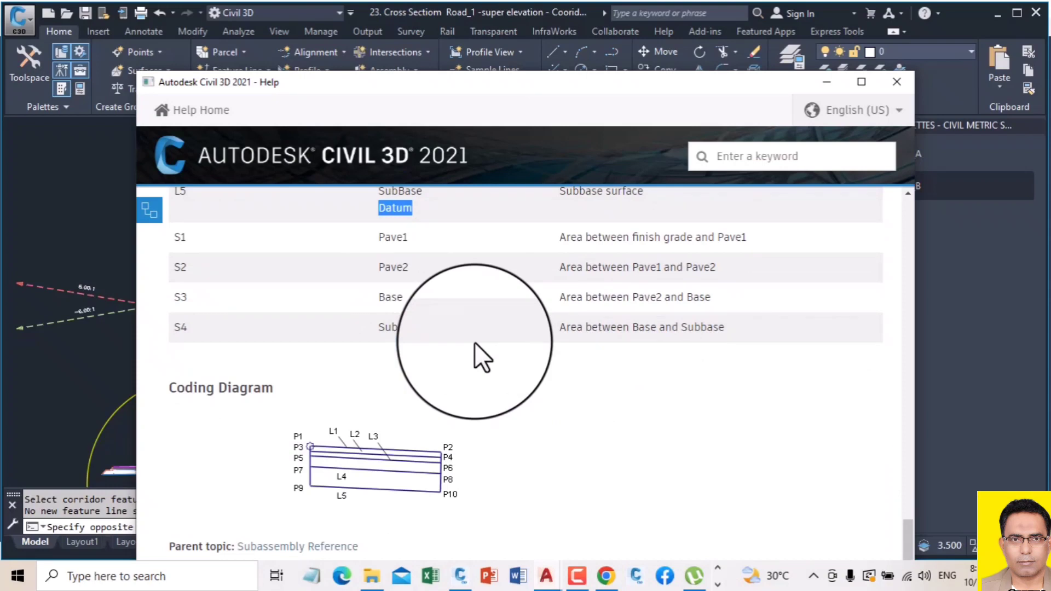
scroll(541, 350, up, 3)
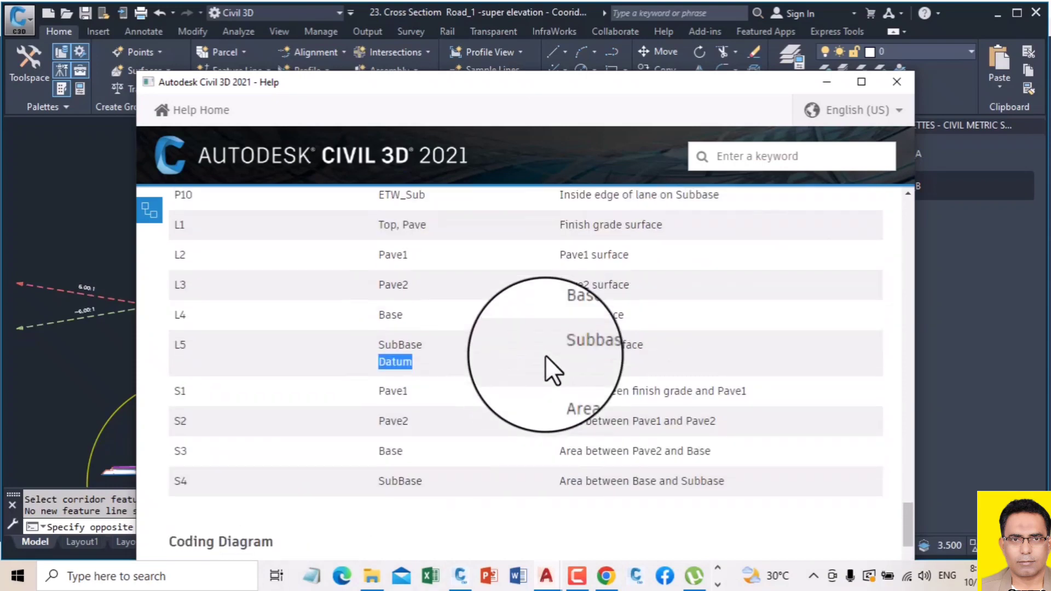
scroll(545, 355, up, 10)
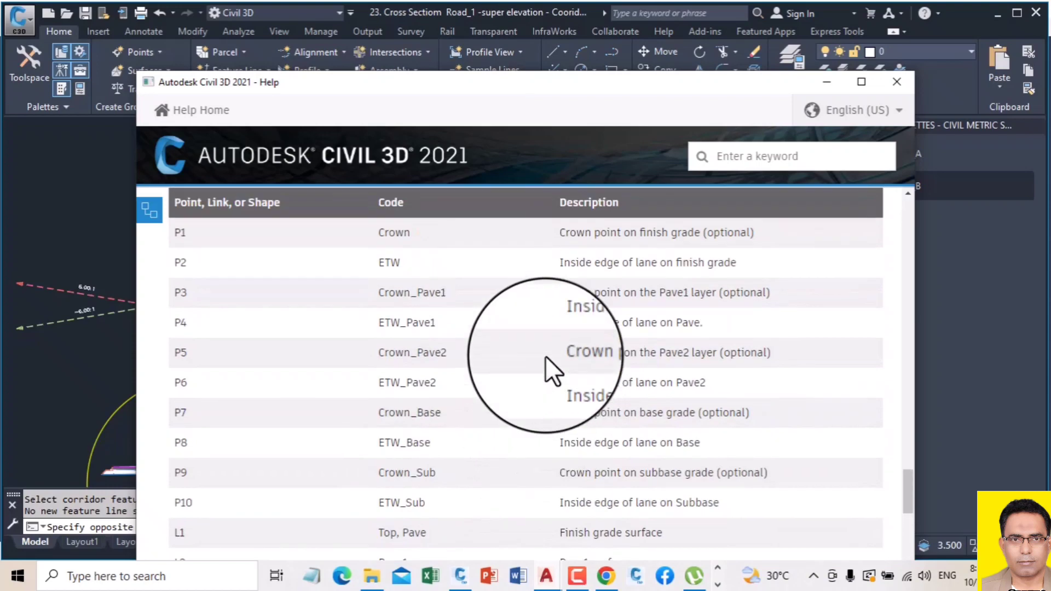
scroll(542, 364, down, 9)
scroll(542, 363, up, 3)
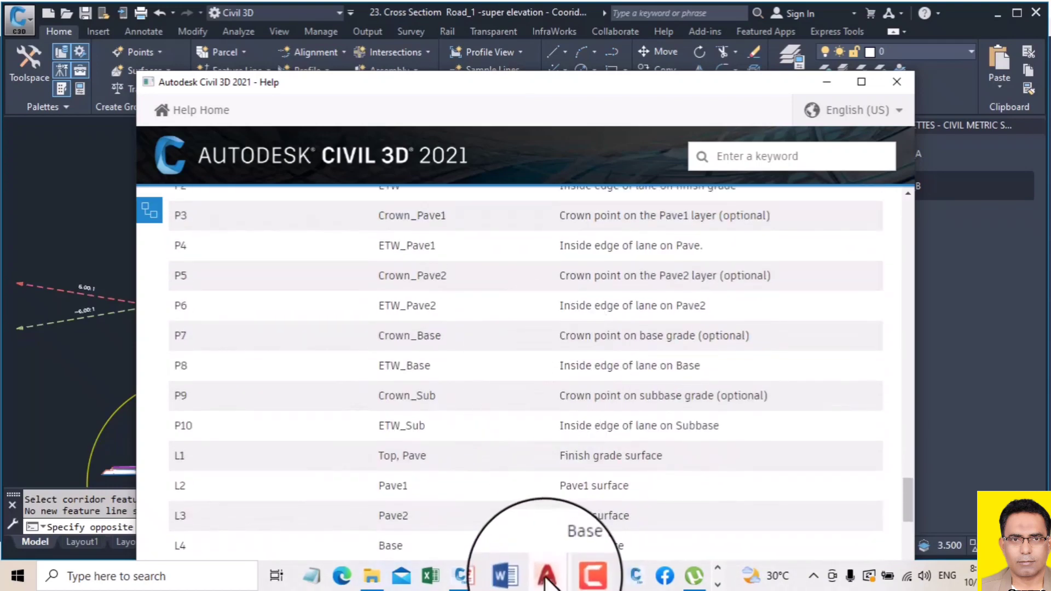
mouse_move(545, 574)
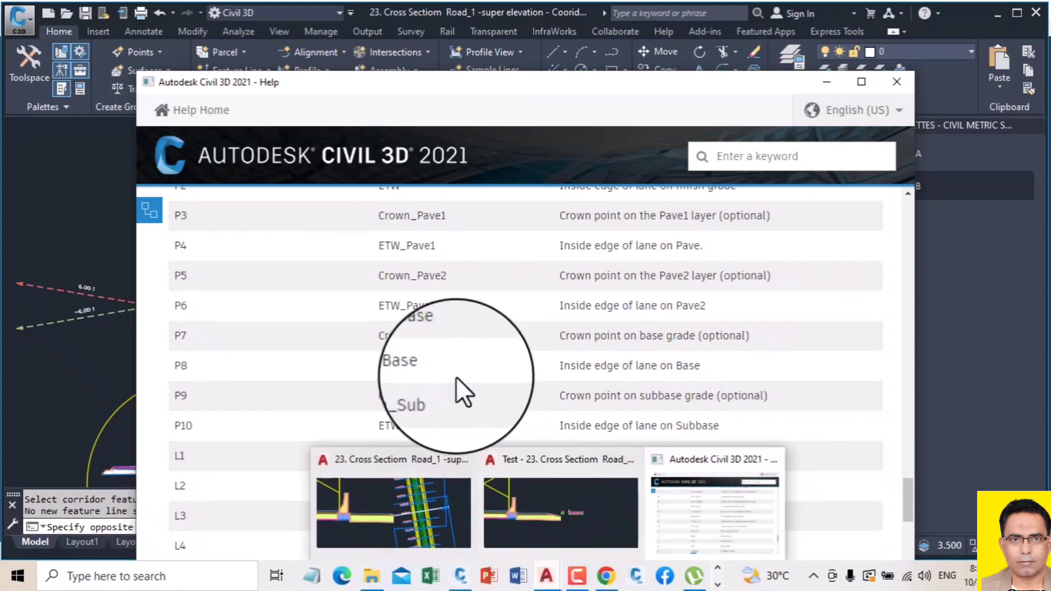
scroll(460, 318, up, 1)
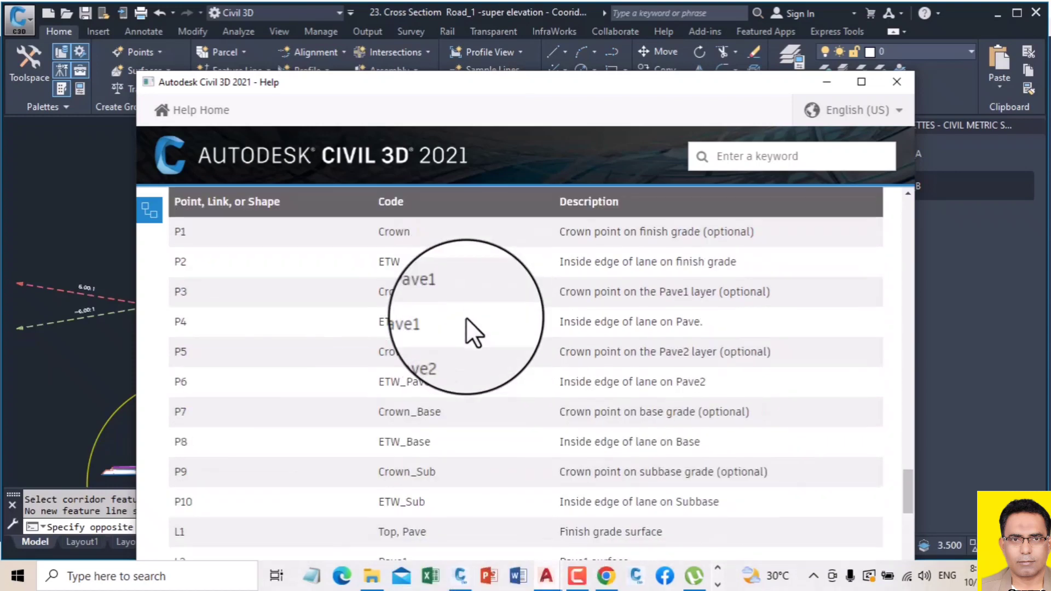
scroll(464, 323, up, 3)
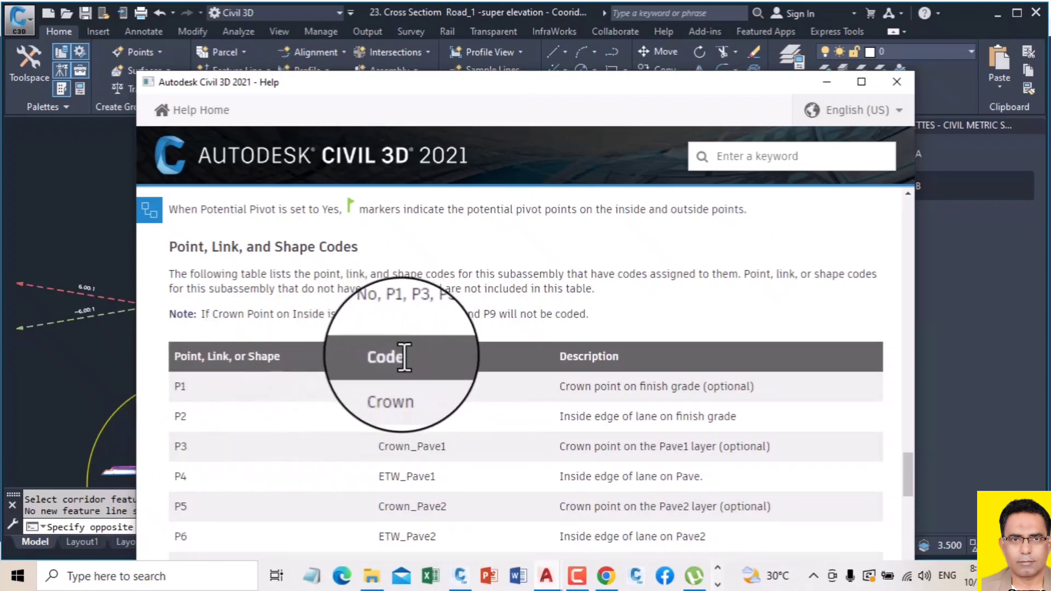
Examine the codes of points P1 and P2 in the table and compare their locations with the Coding Diagram.
drag(376, 386, 408, 388)
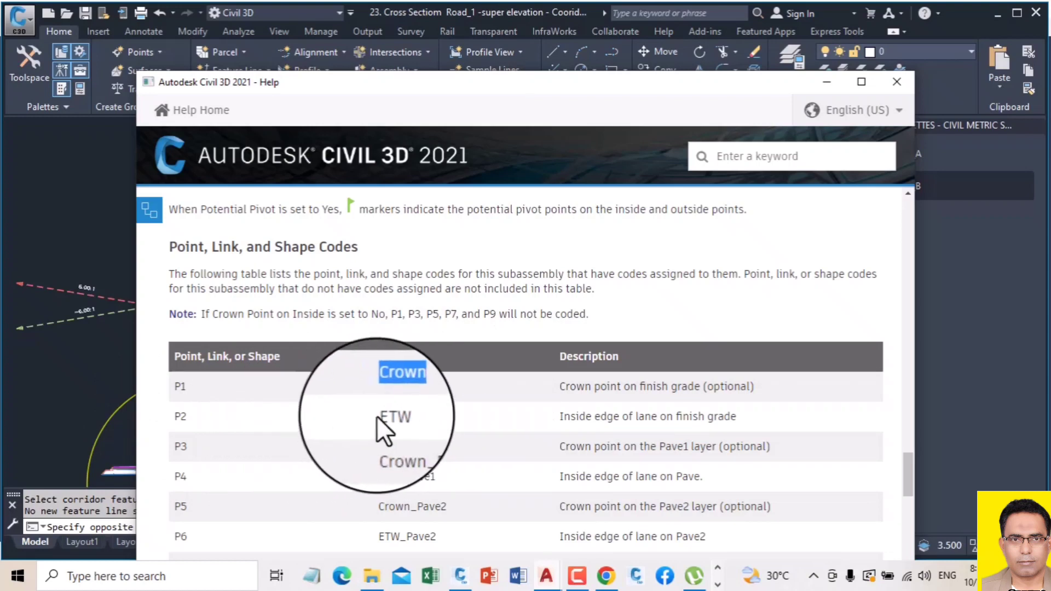
drag(377, 416, 403, 416)
drag(910, 470, 911, 553)
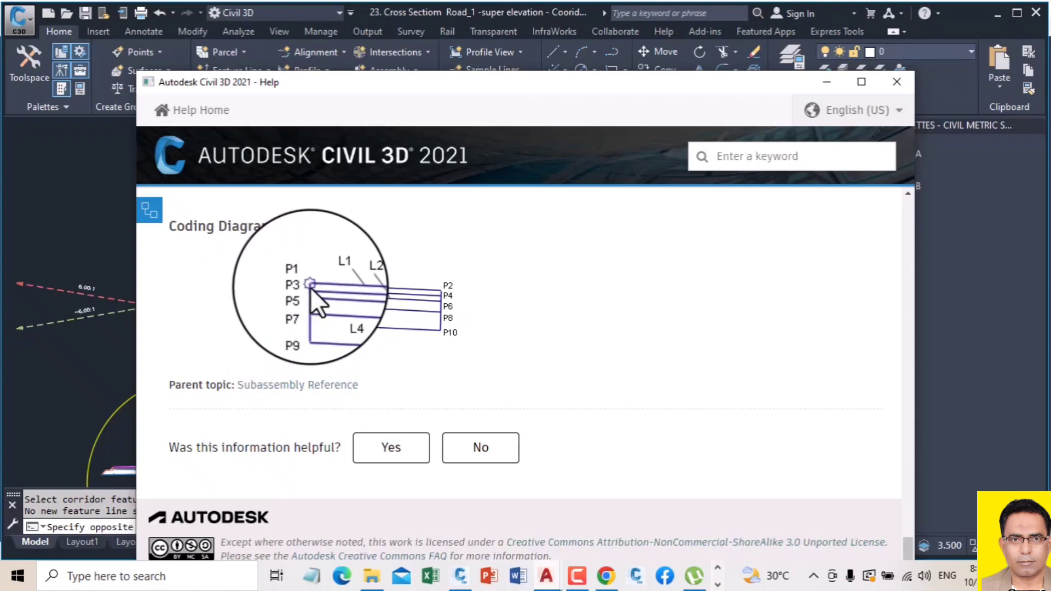
scroll(469, 287, up, 5)
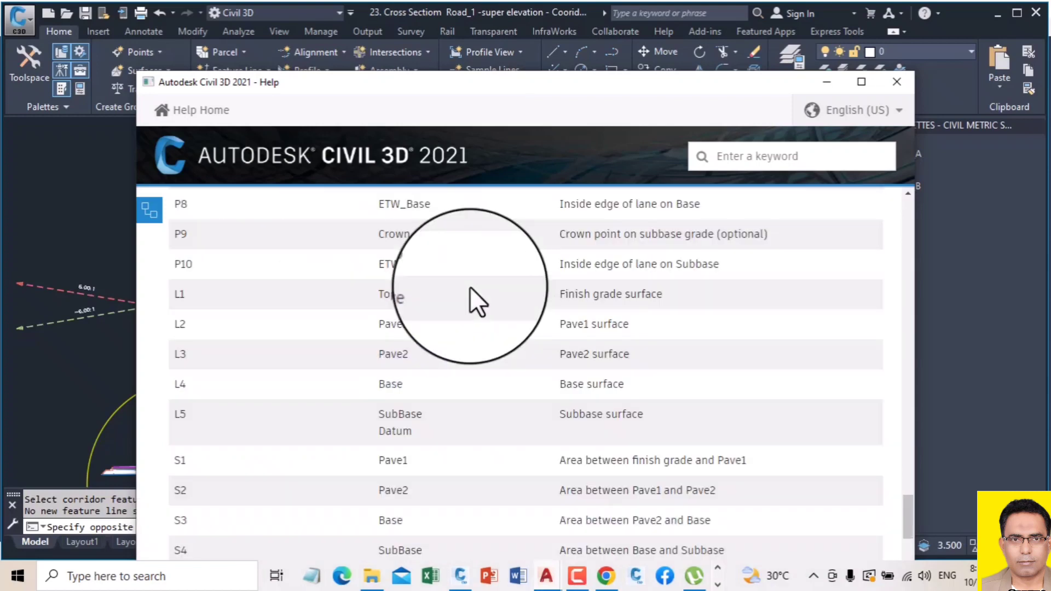
scroll(470, 287, up, 3)
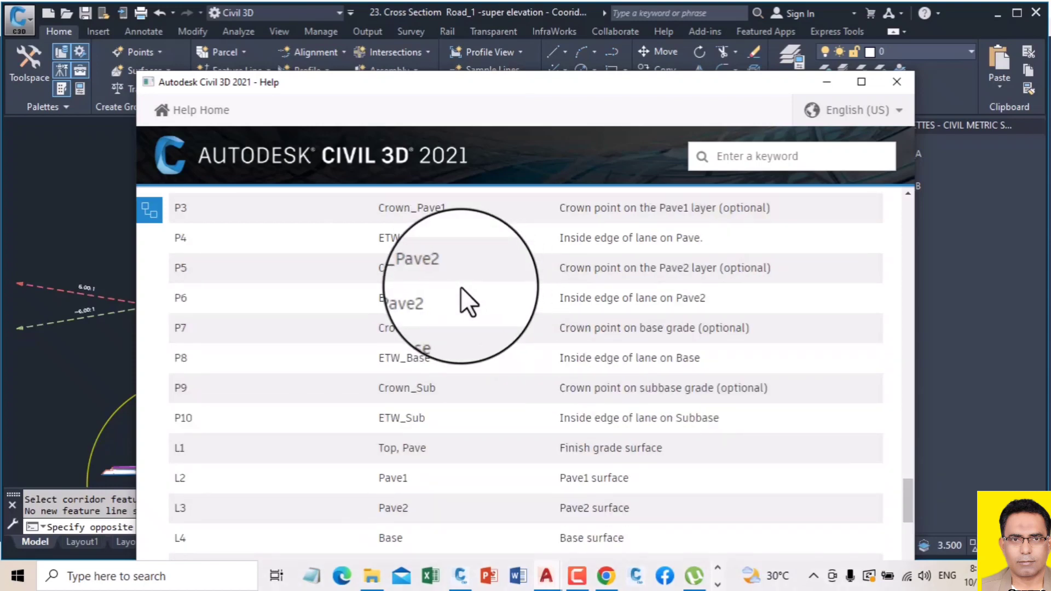
scroll(434, 267, up, 2)
double_click(433, 257)
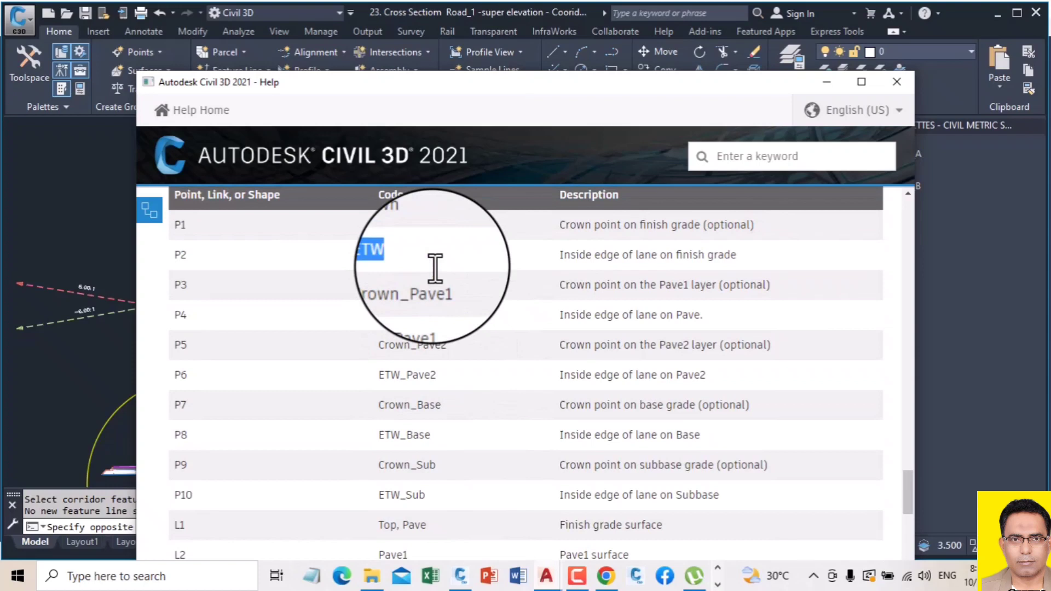
drag(378, 225, 409, 226)
double_click(400, 255)
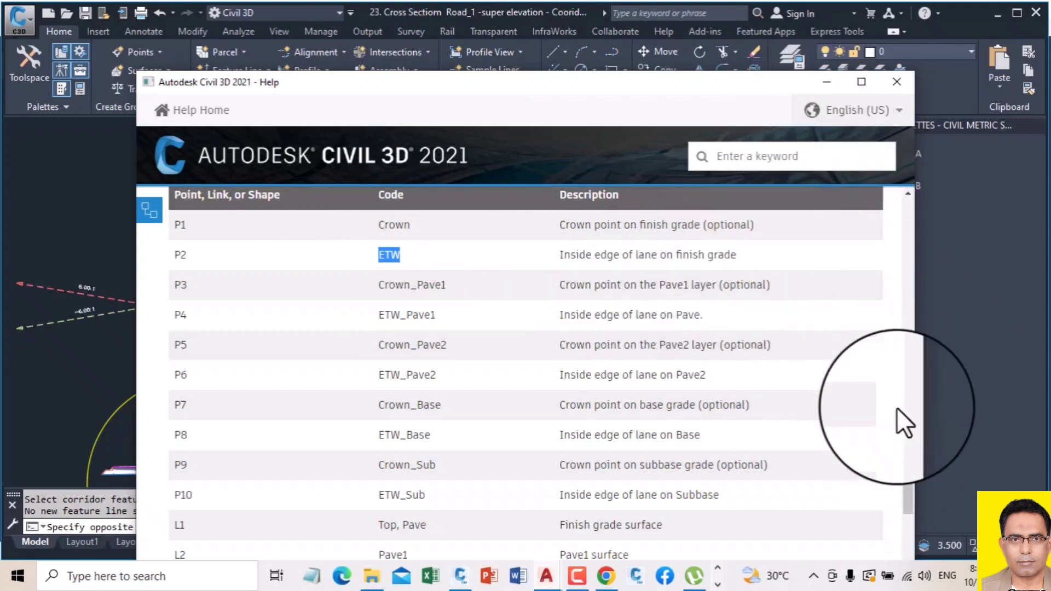
drag(907, 486, 898, 540)
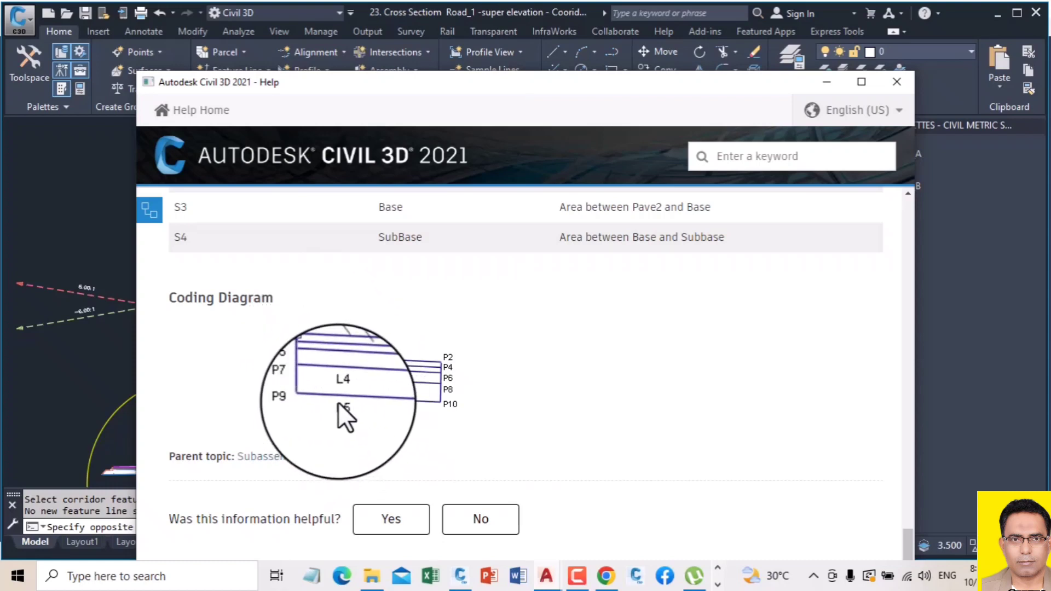
Examine the code of link L1 in the table and compare the links with the Coding Diagram.
scroll(550, 366, up, 1)
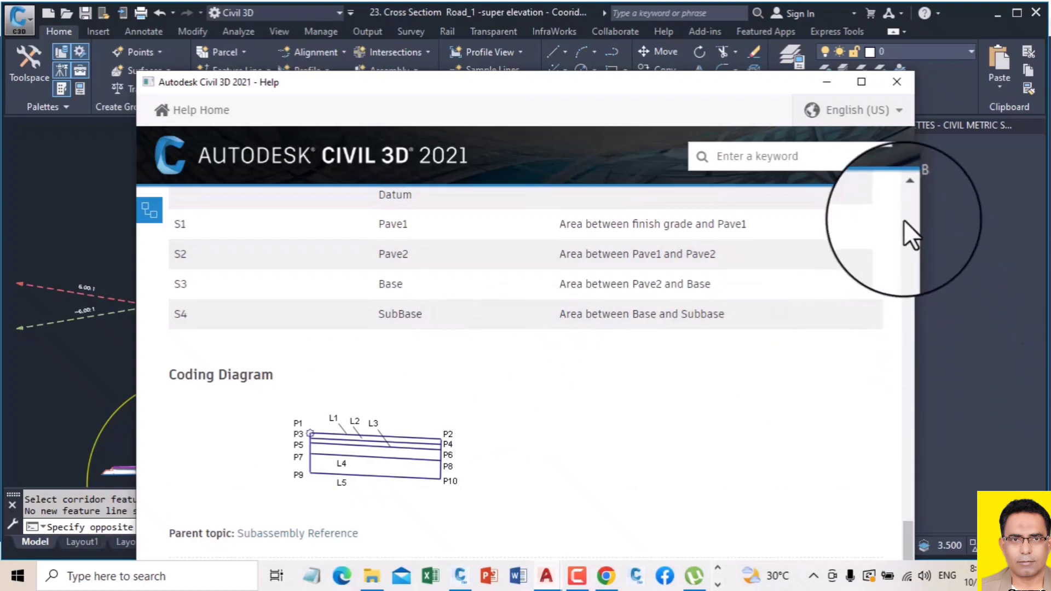
click(908, 192)
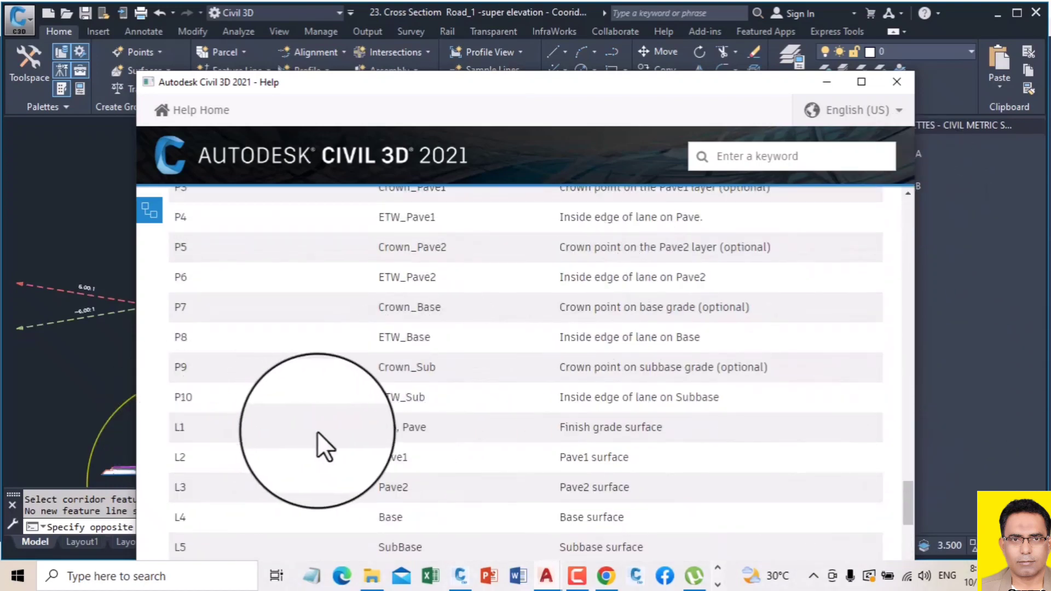
double_click(381, 427)
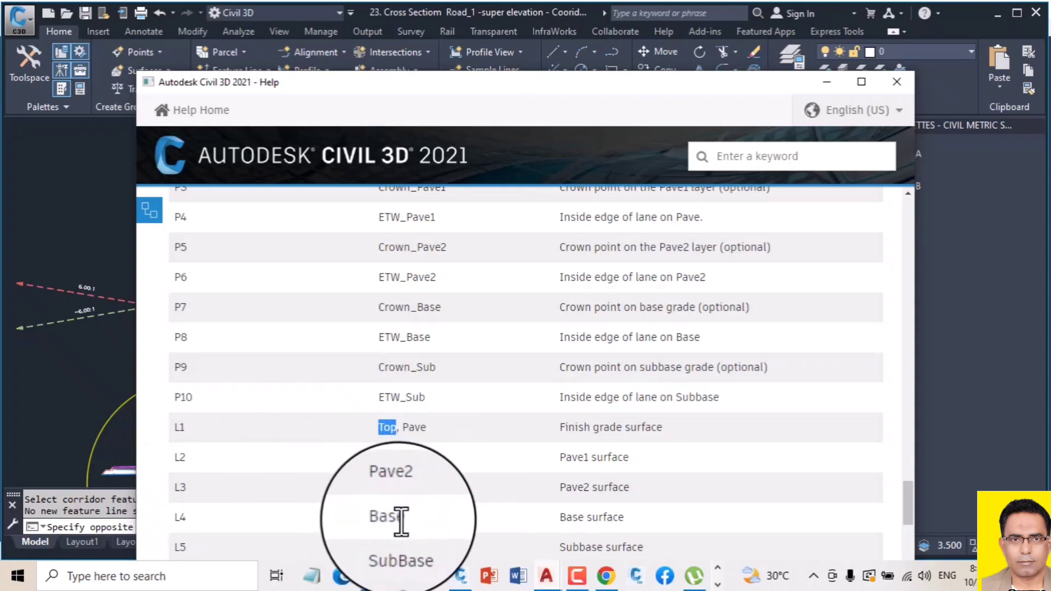
drag(903, 508, 917, 559)
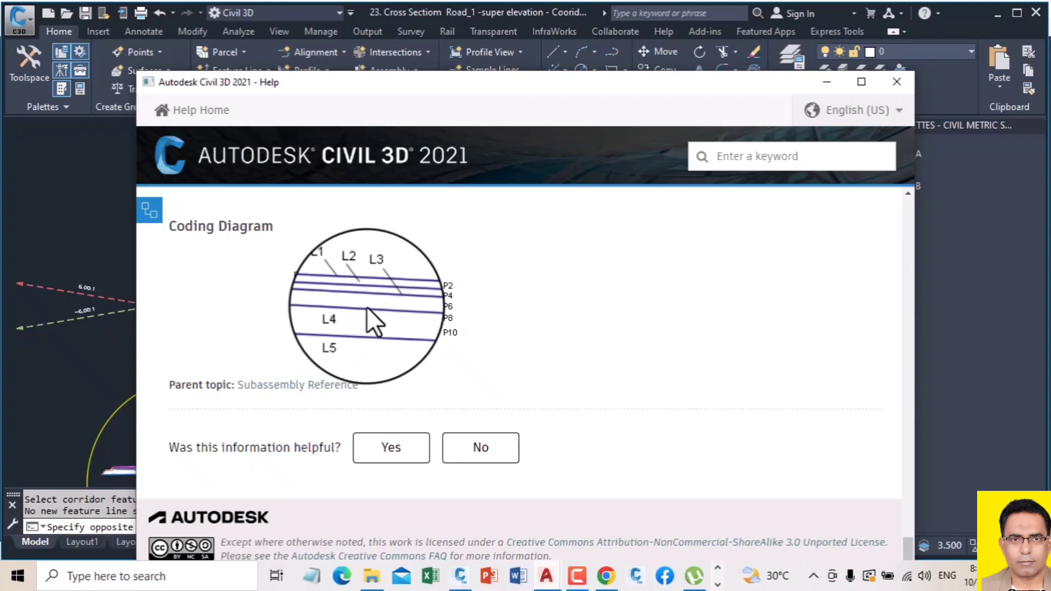
drag(905, 546, 902, 528)
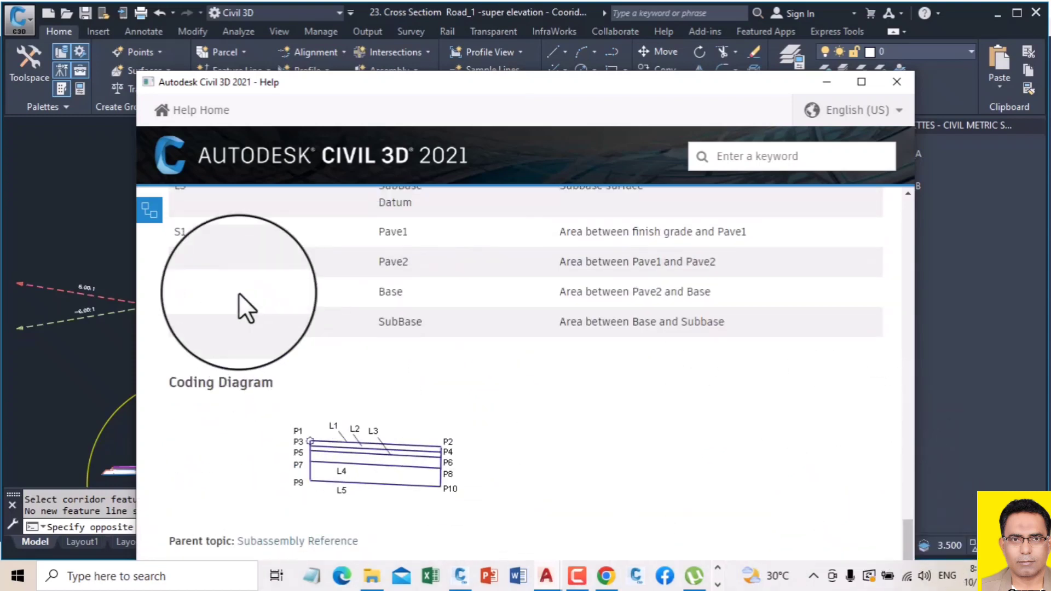
Examine the Datum code of link L5 and compare it with the codes of link L1 in the table.
click(907, 194)
click(908, 195)
drag(386, 295, 421, 302)
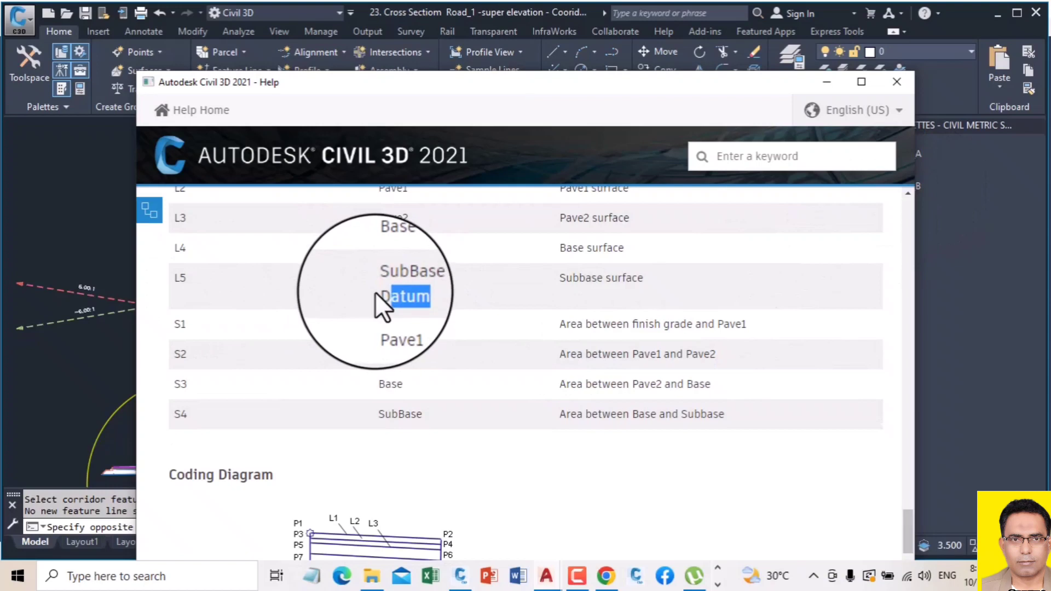
drag(380, 296, 416, 300)
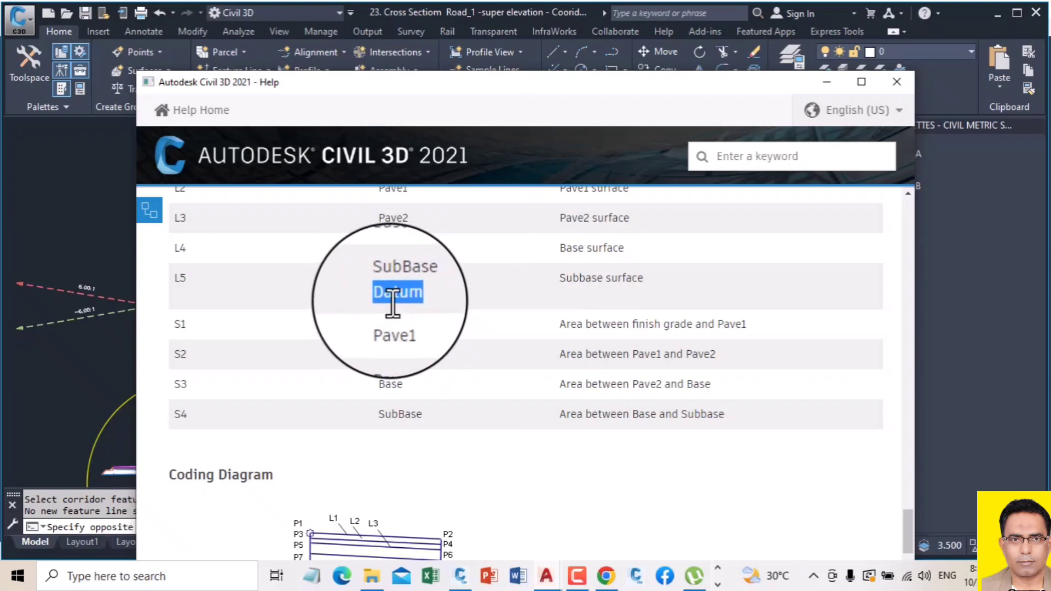
click(908, 193)
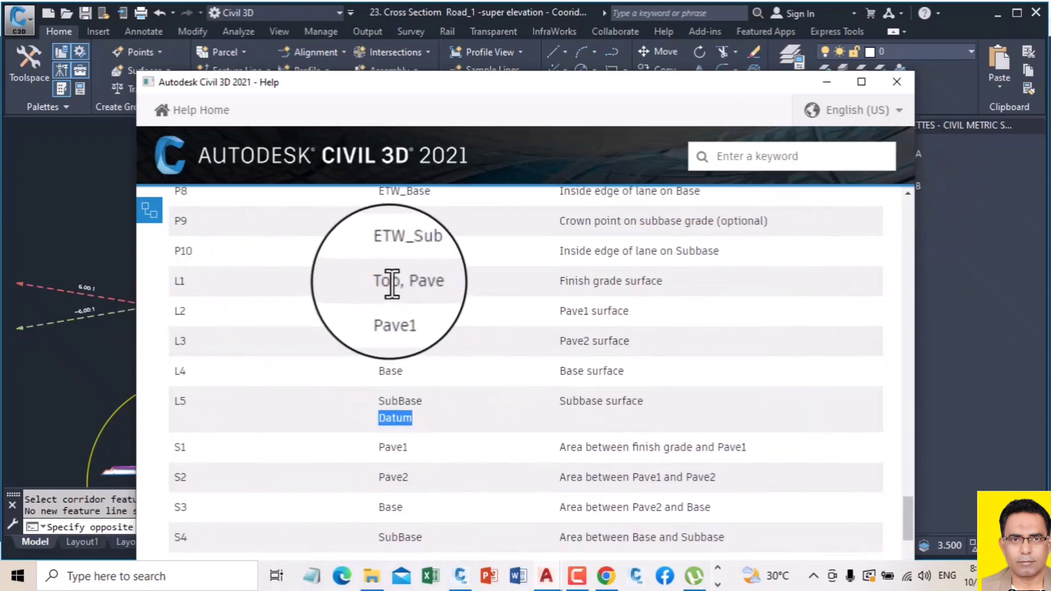
drag(380, 281, 409, 281)
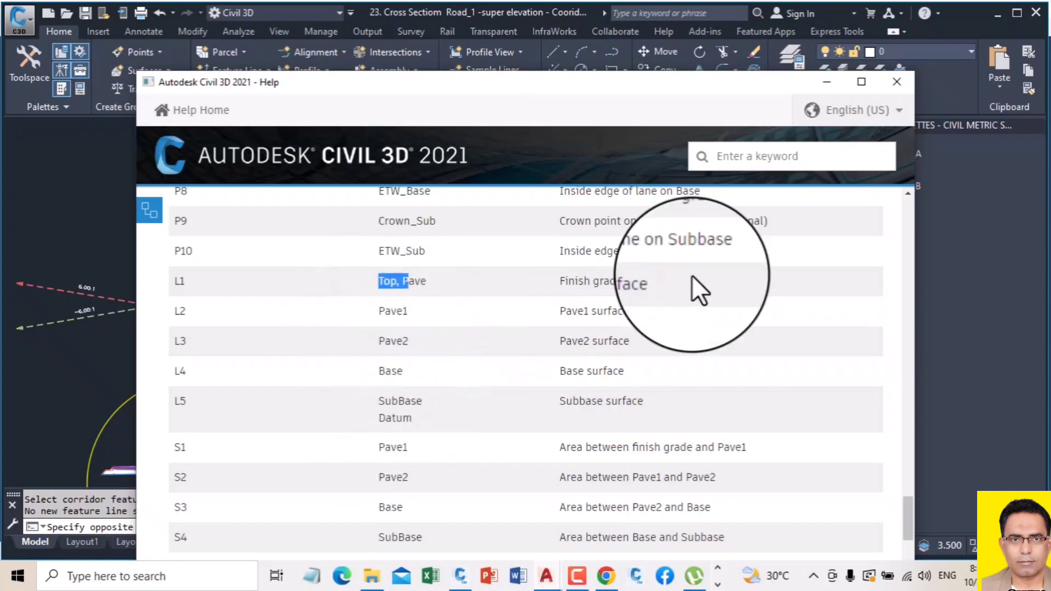
Close the Civil 3D Help window and leave the pending corridor feature line selection in the drawing.
click(896, 82)
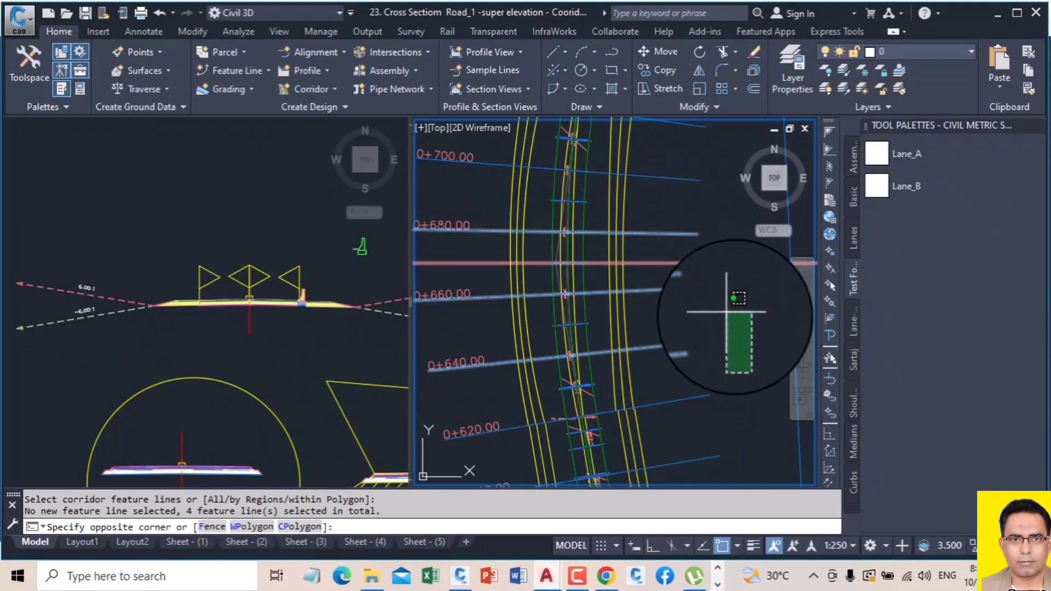
click(743, 330)
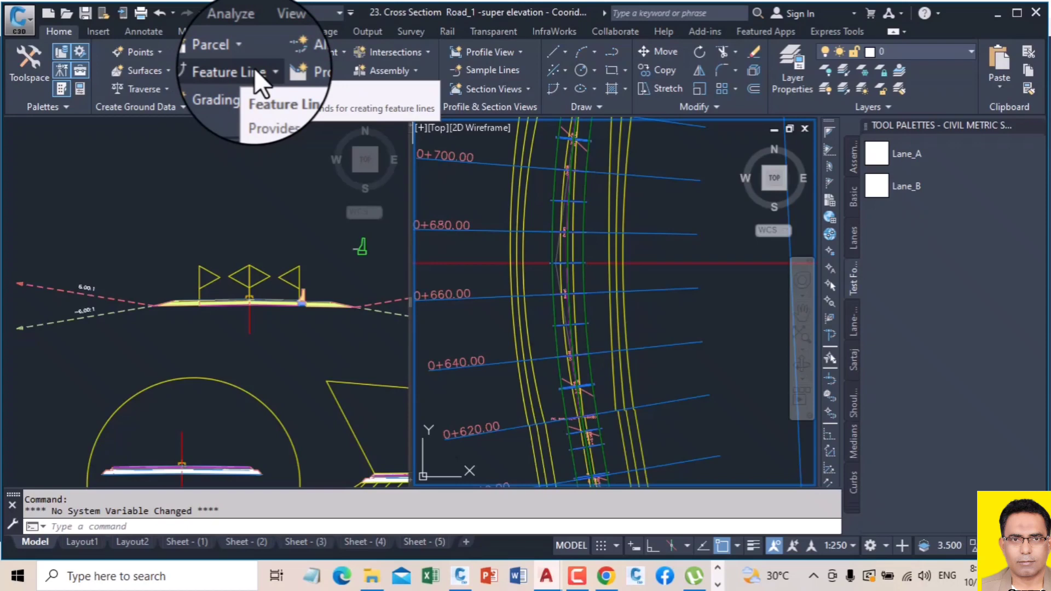
Start creating feature lines from the corridor, pick the Crown line to review its point codes, and cancel without extracting.
click(254, 68)
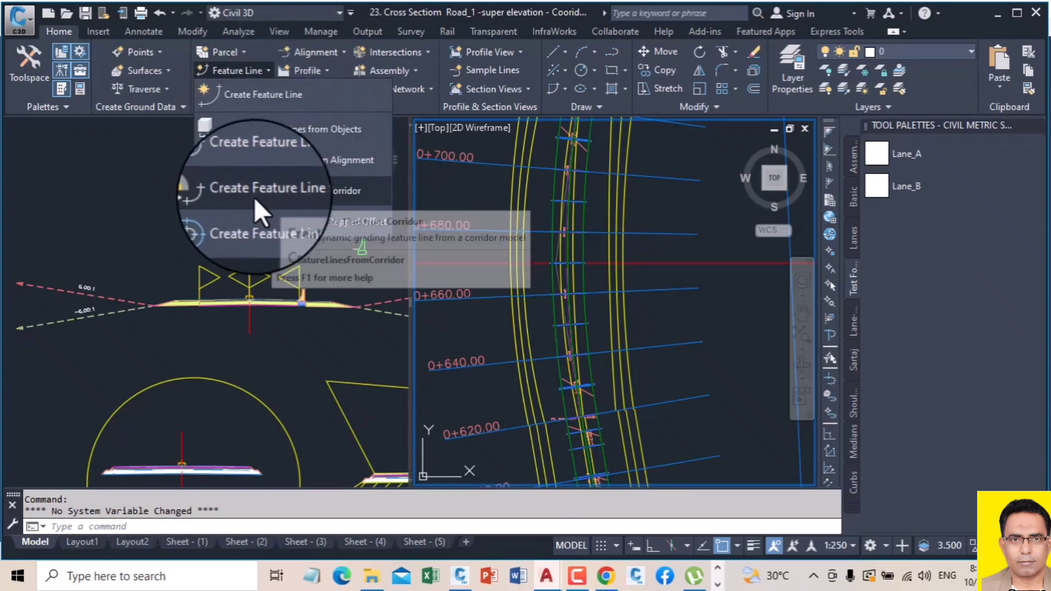
click(295, 189)
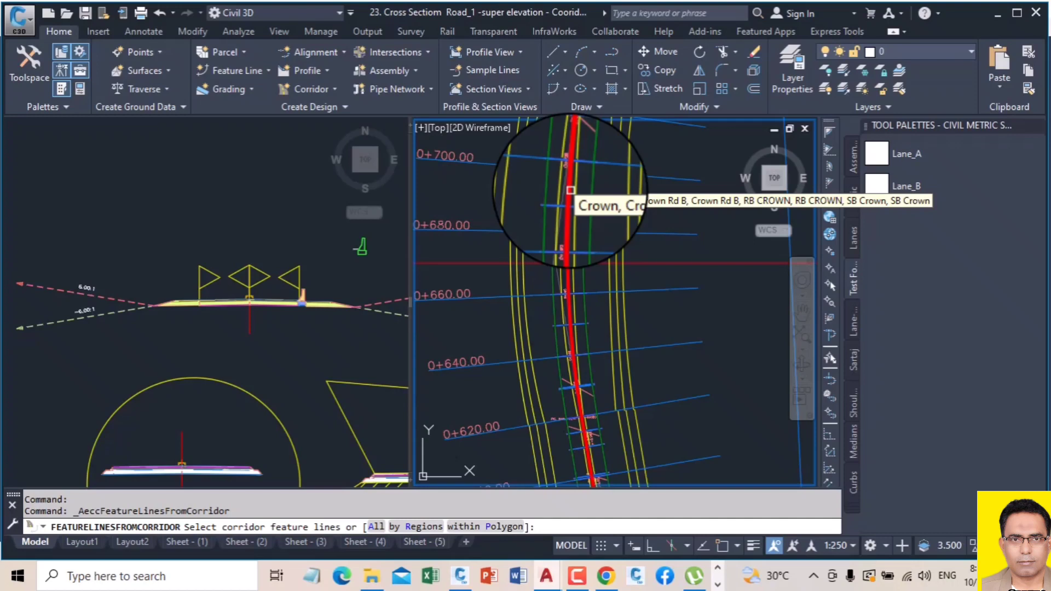
click(570, 189)
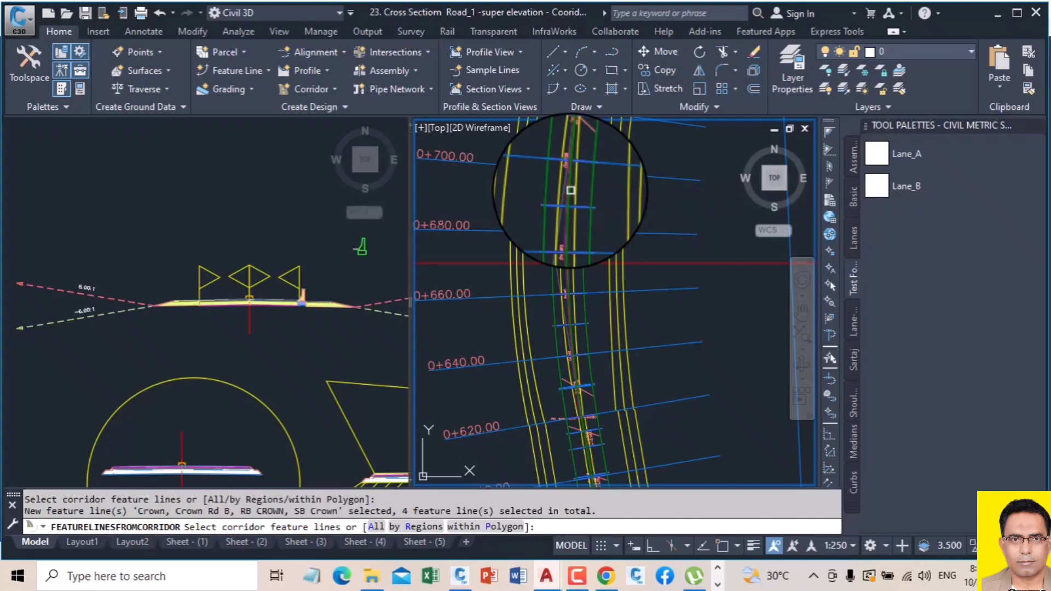
right_click(570, 190)
click(616, 198)
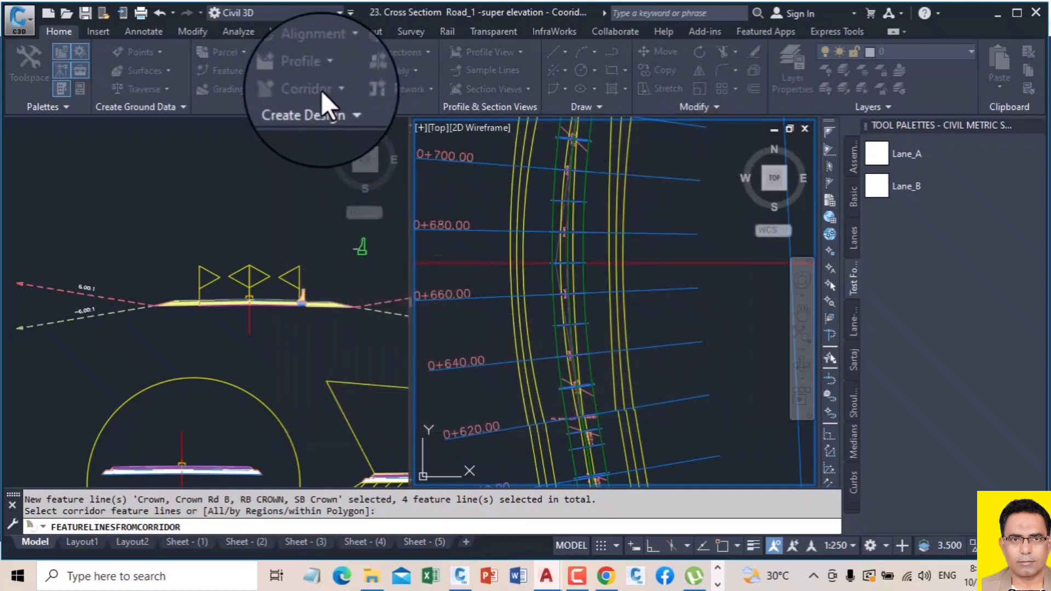
Pick the corridor's ETW line for feature line extraction, review the ETW entries offered, and close the dialog without extracting.
click(225, 74)
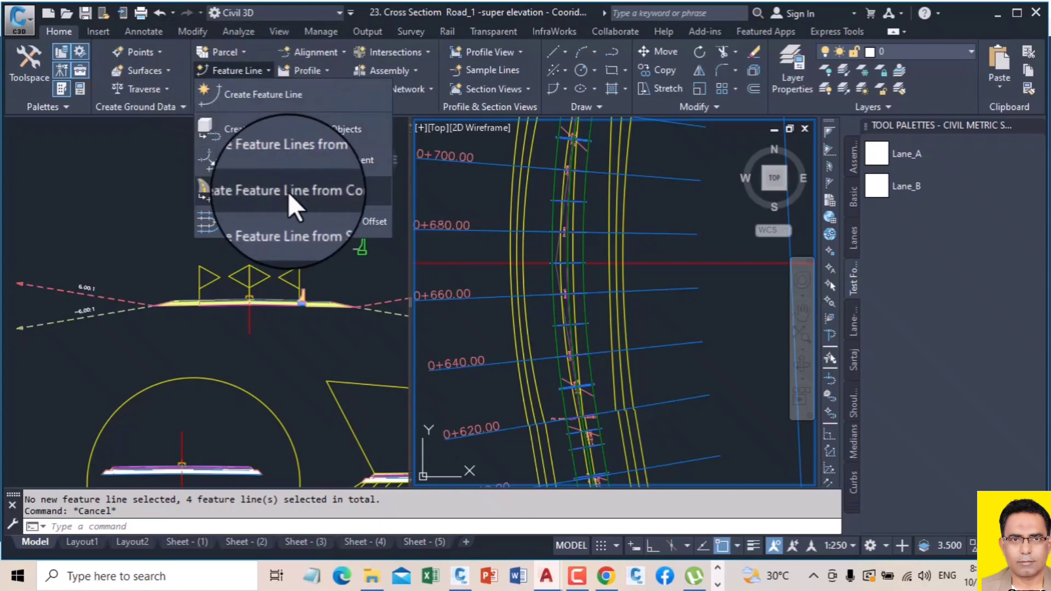
click(256, 195)
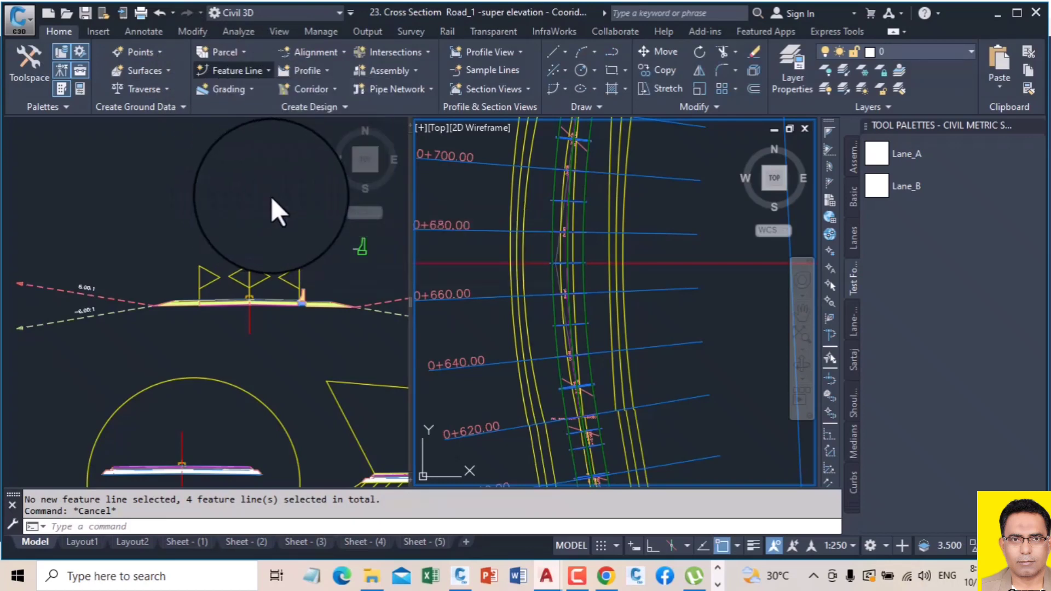
click(583, 242)
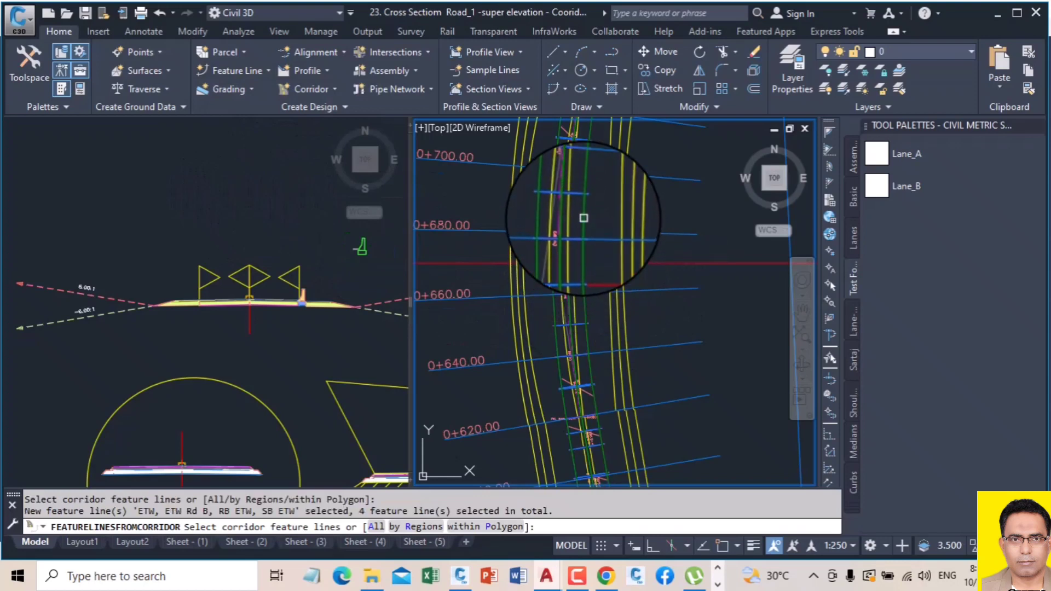
right_click(583, 217)
click(618, 230)
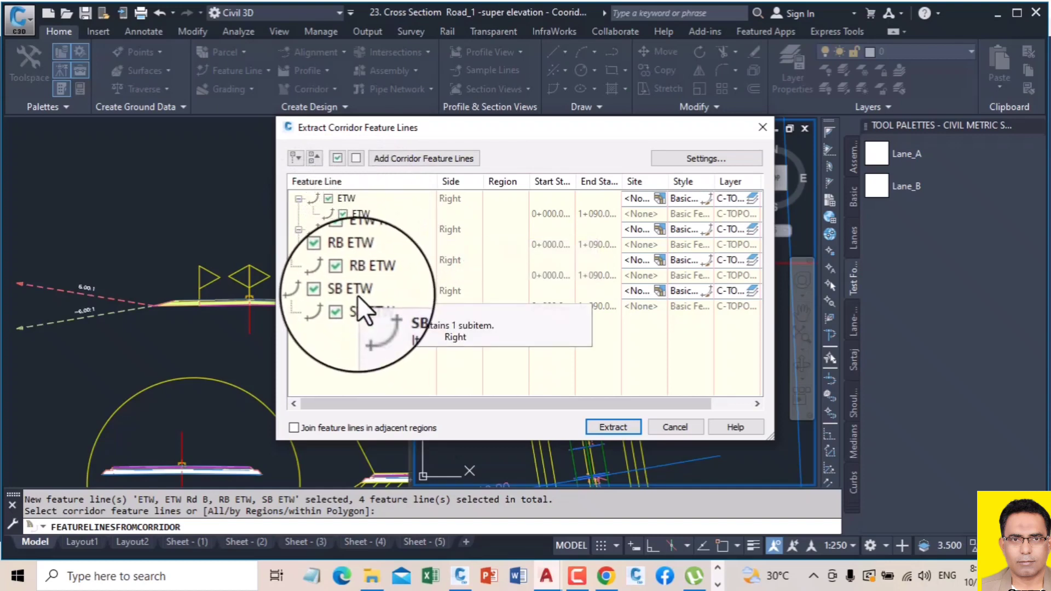
click(349, 215)
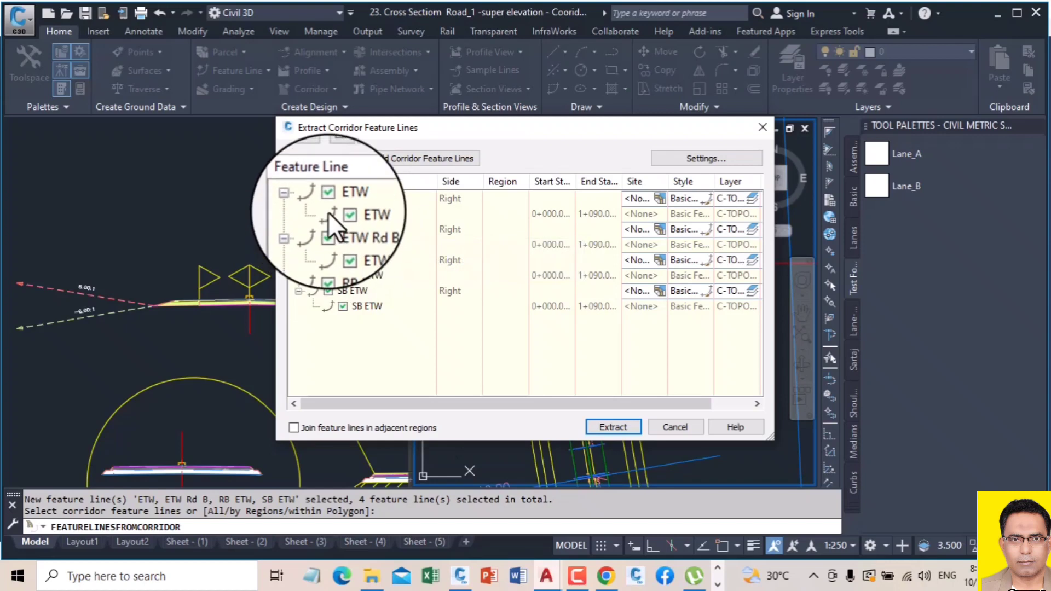
click(765, 126)
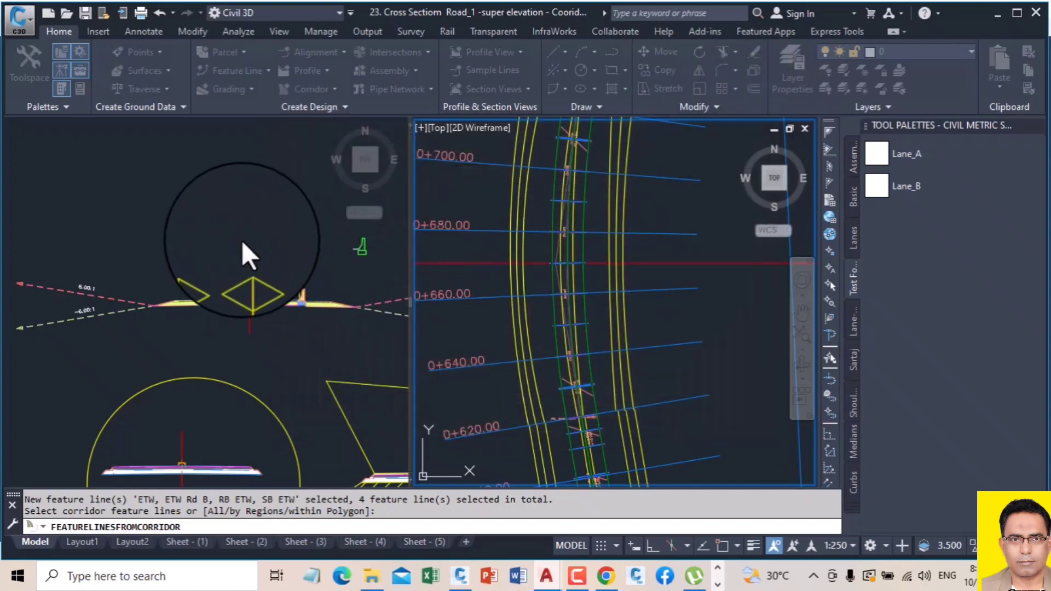
Examine the pavement layers of the assembly drawn above the hatched fill.
click(241, 223)
click(246, 224)
click(286, 230)
scroll(249, 212, down, 8)
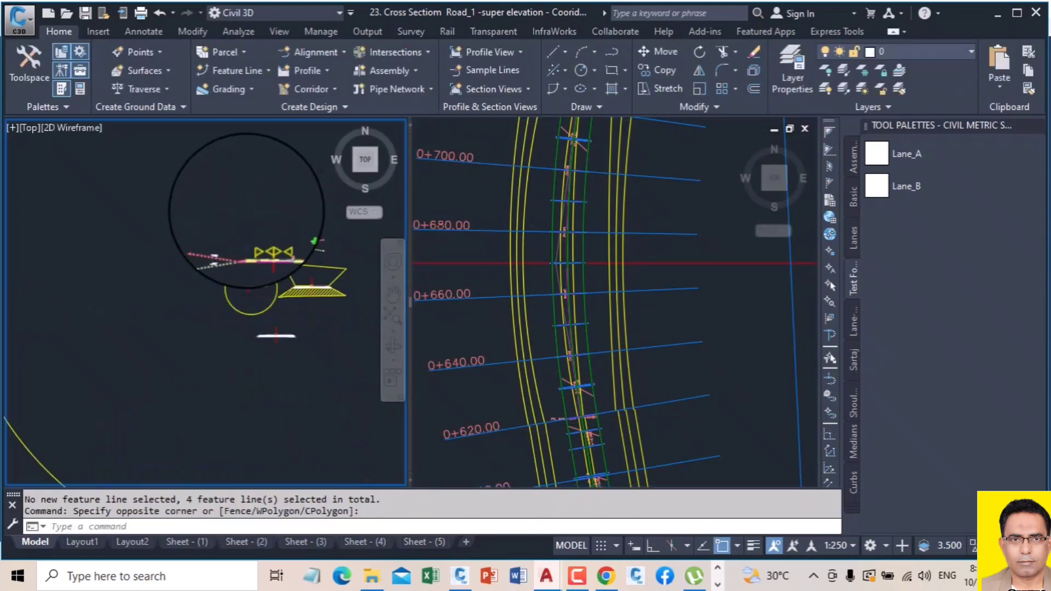
scroll(254, 217, up, 8)
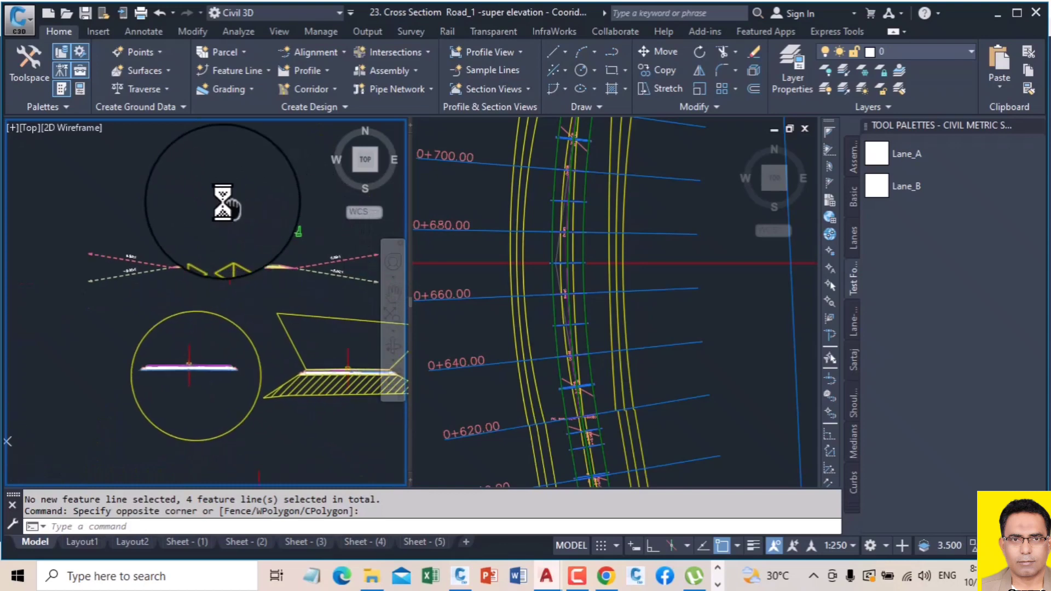
scroll(263, 337, up, 6)
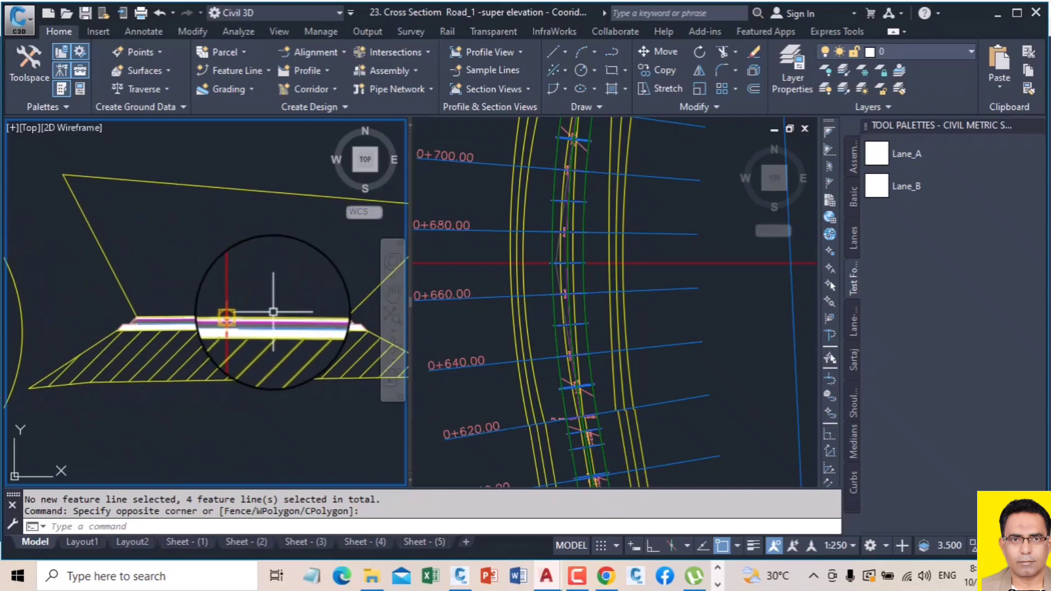
Examine the overhang correction options of the corridor's surface in Corridor Properties and close them without changes.
click(579, 248)
click(583, 247)
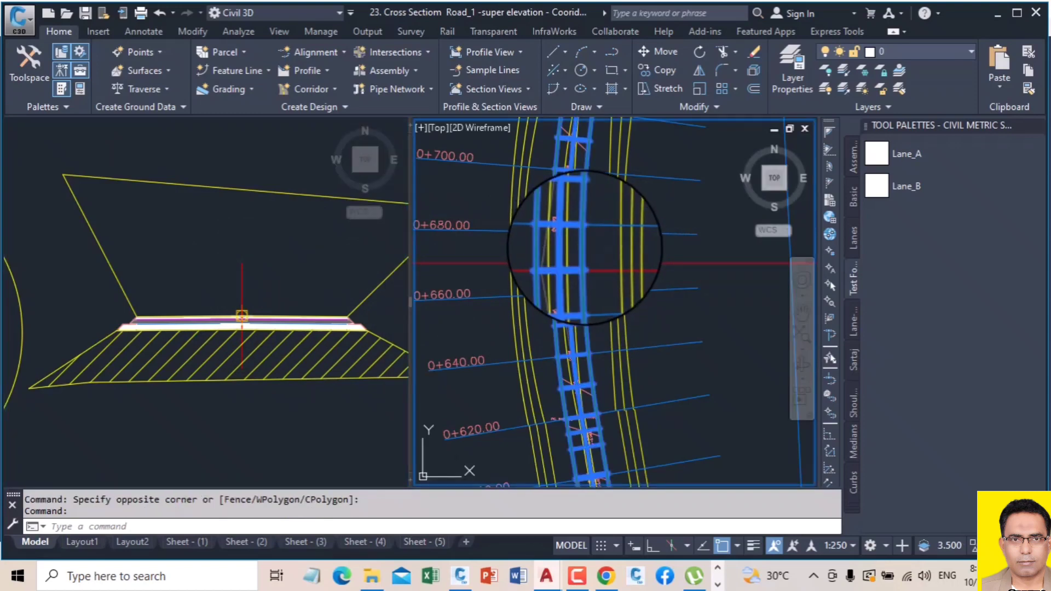
right_click(595, 246)
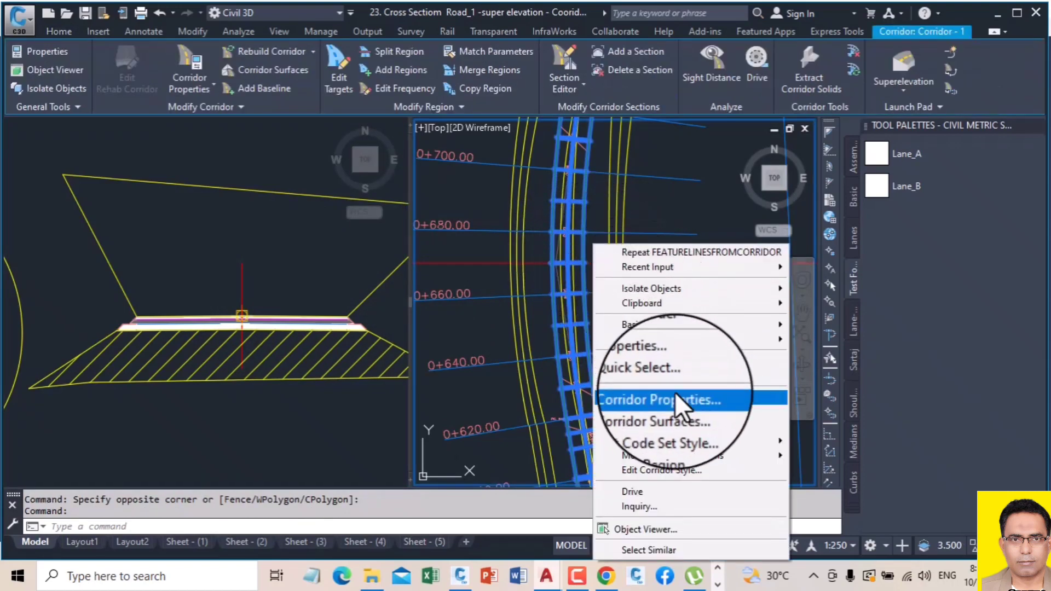
click(702, 399)
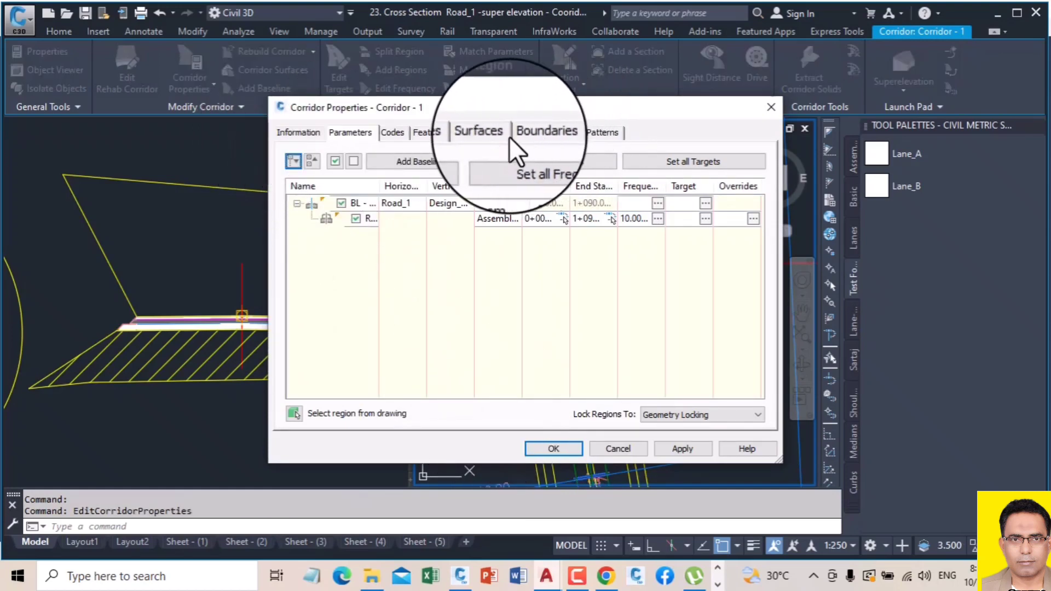
click(488, 132)
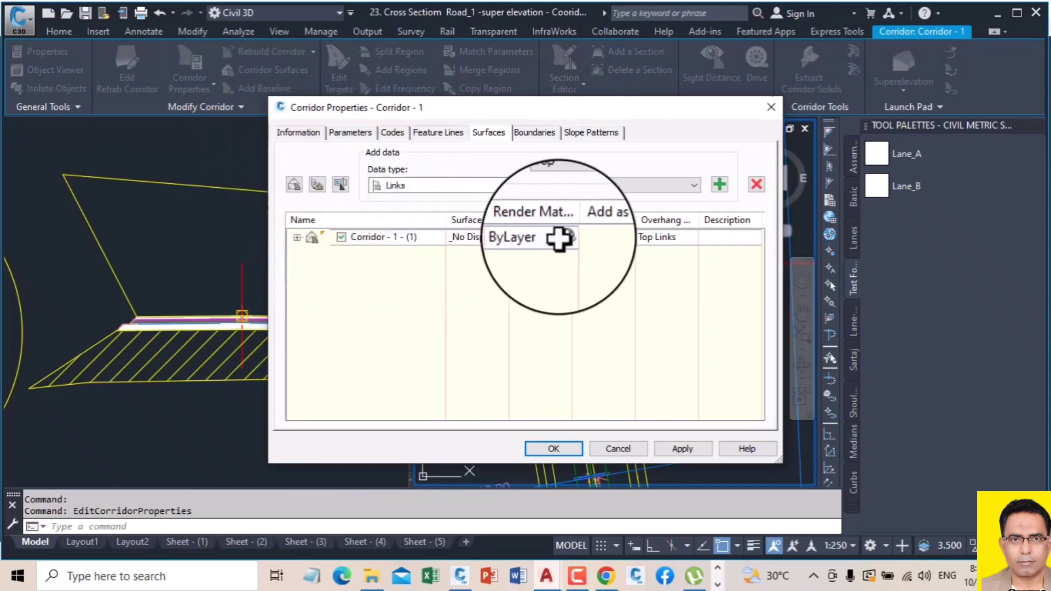
click(670, 239)
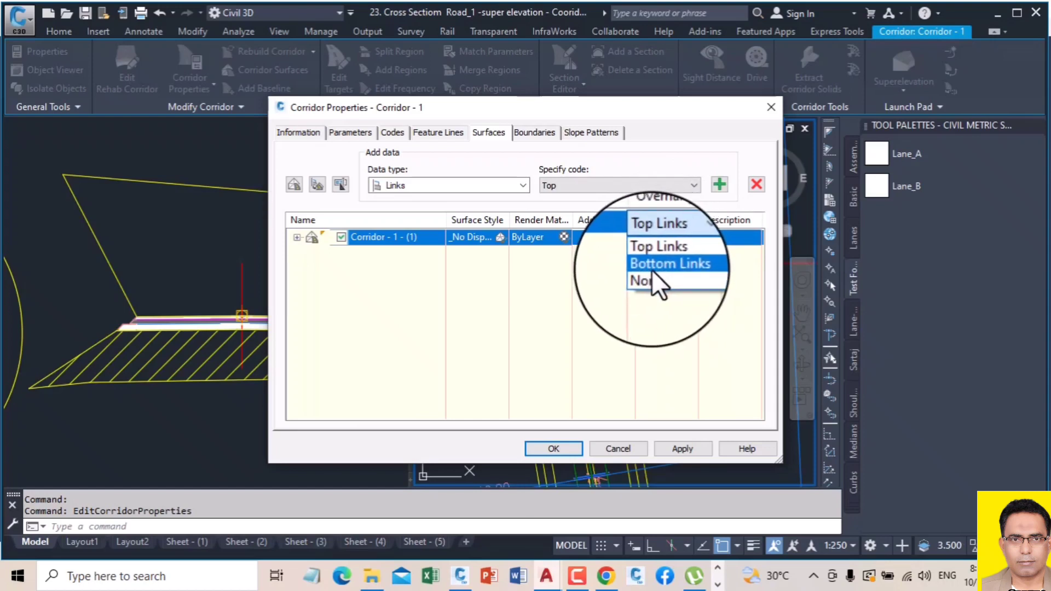
click(770, 107)
click(770, 104)
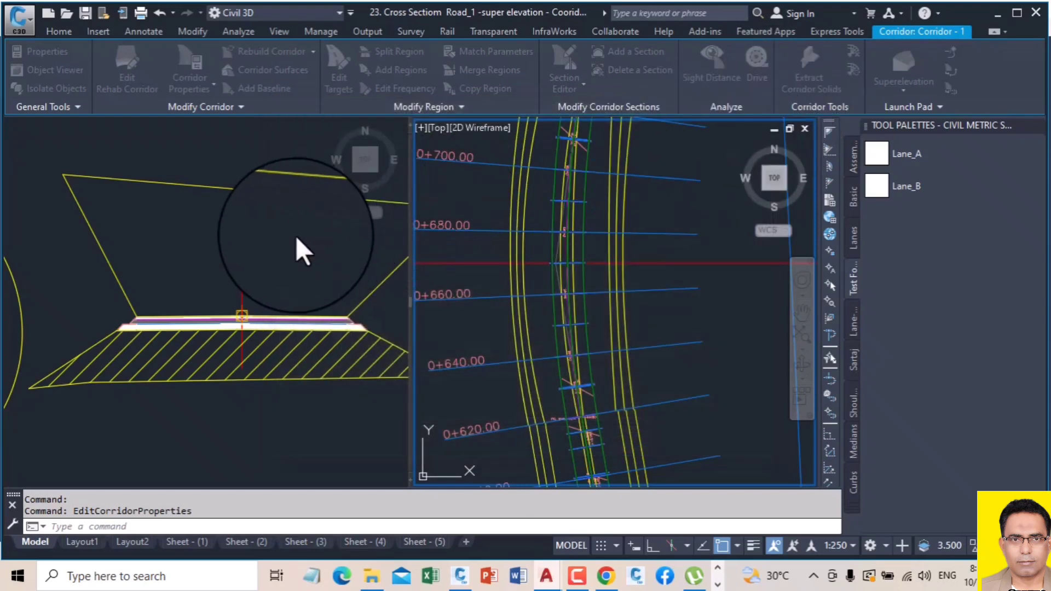
Examine the links along the pavement layers and the shape code of the top layer in the hatched assembly.
click(281, 229)
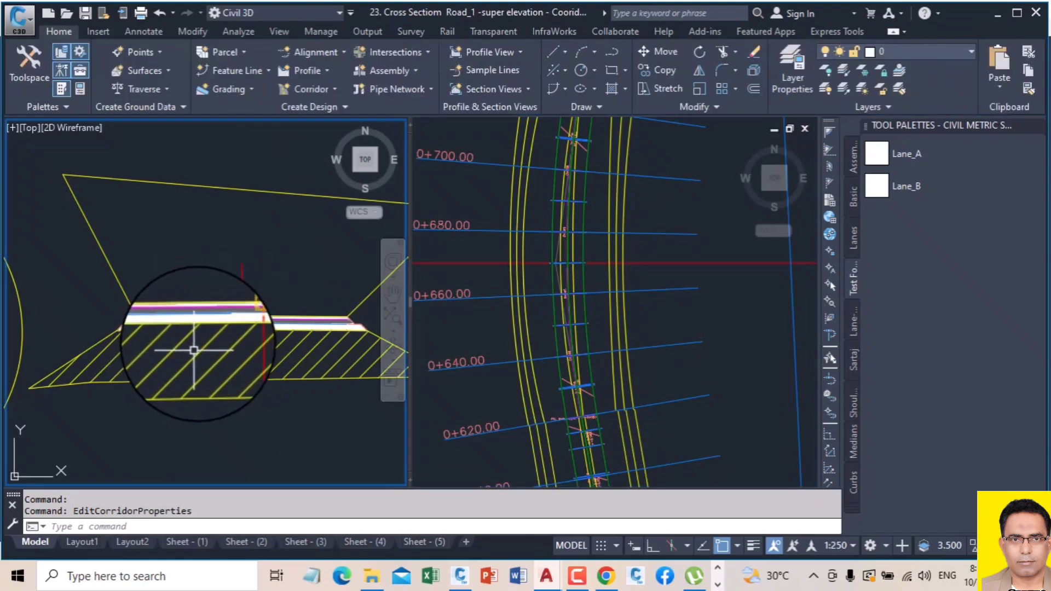
scroll(189, 329, up, 3)
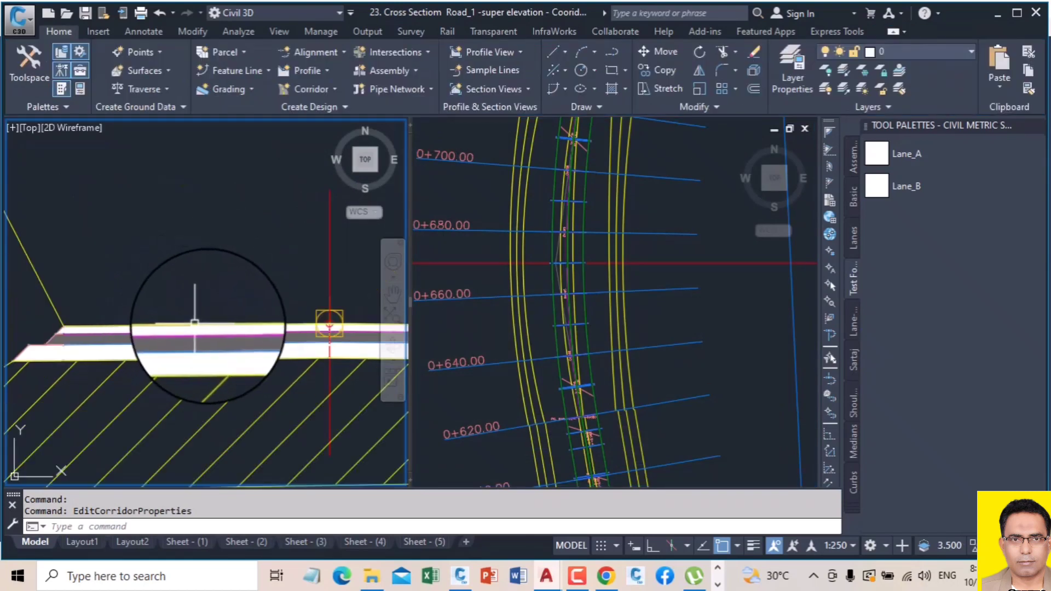
click(278, 326)
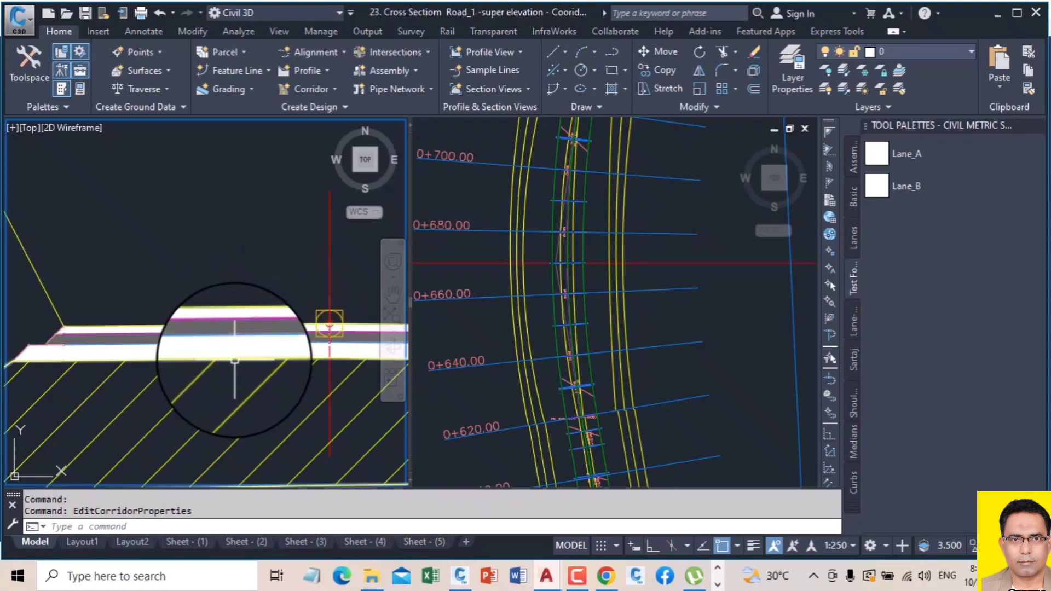
middle_drag(220, 354, 197, 257)
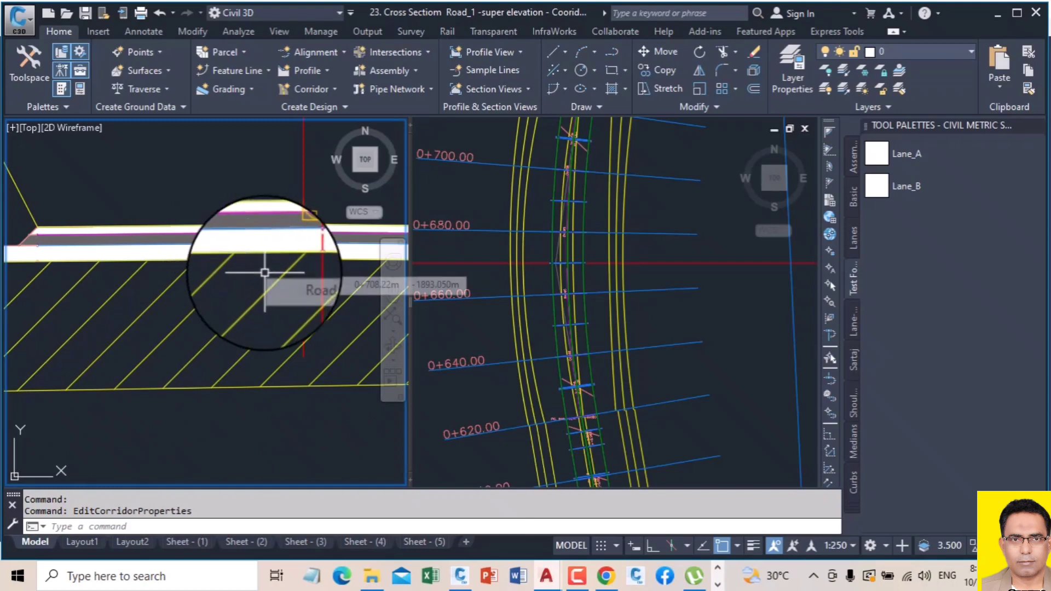
scroll(258, 252, down, 5)
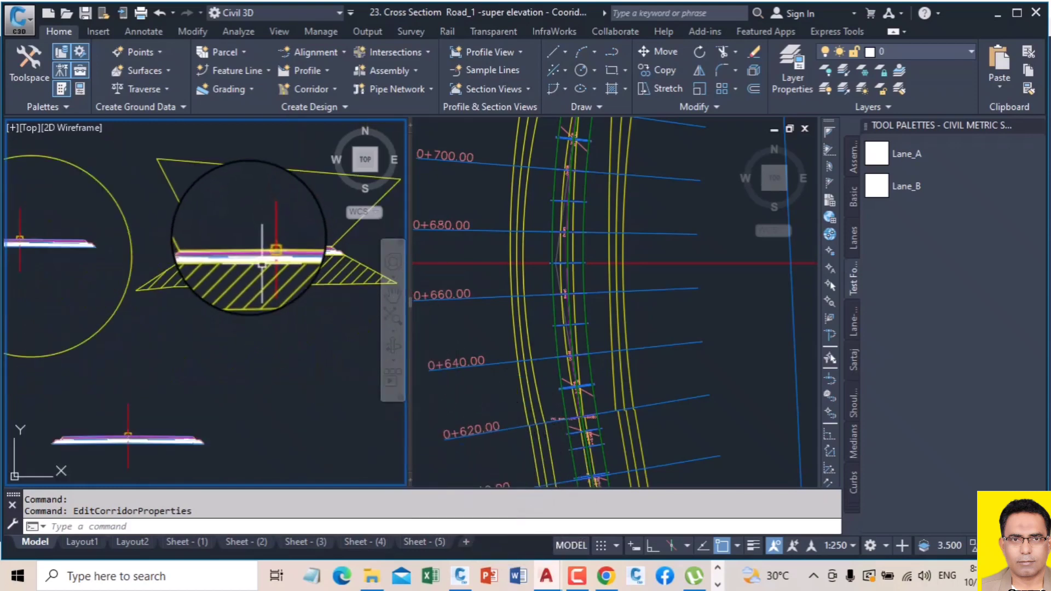
middle_drag(248, 220, 248, 225)
scroll(245, 246, up, 5)
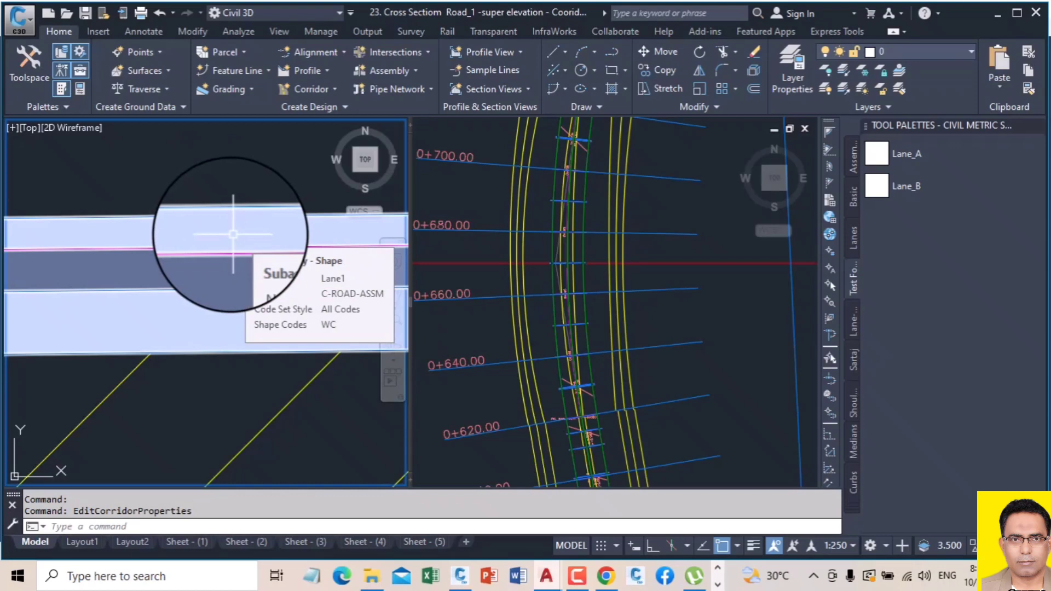
scroll(233, 235, down, 3)
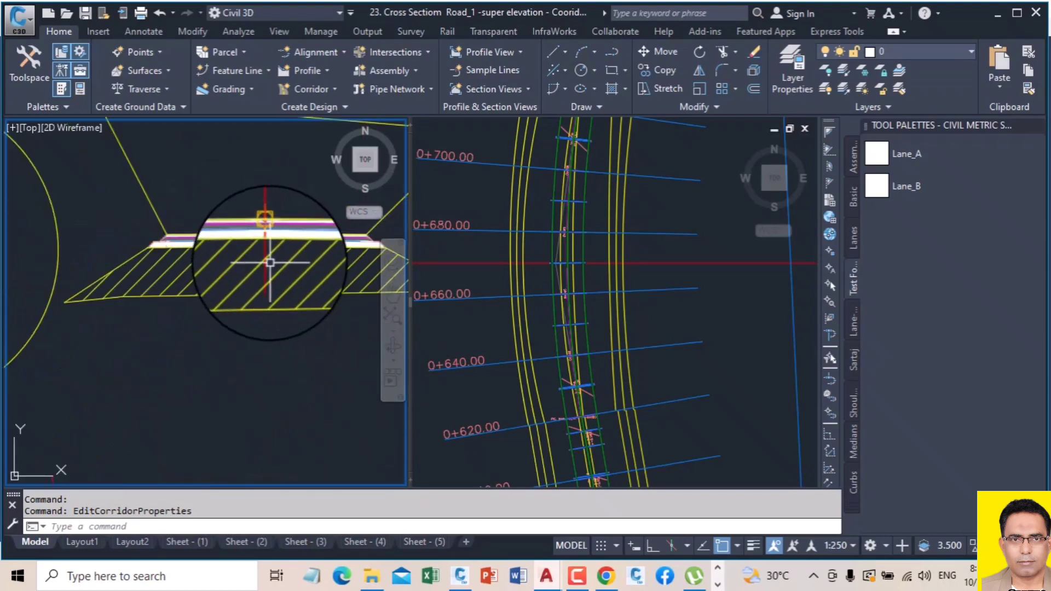
Compare the bottom line of the pavement layers with the hatched area directly beneath it in the same assembly.
scroll(270, 262, down, 5)
scroll(270, 252, up, 5)
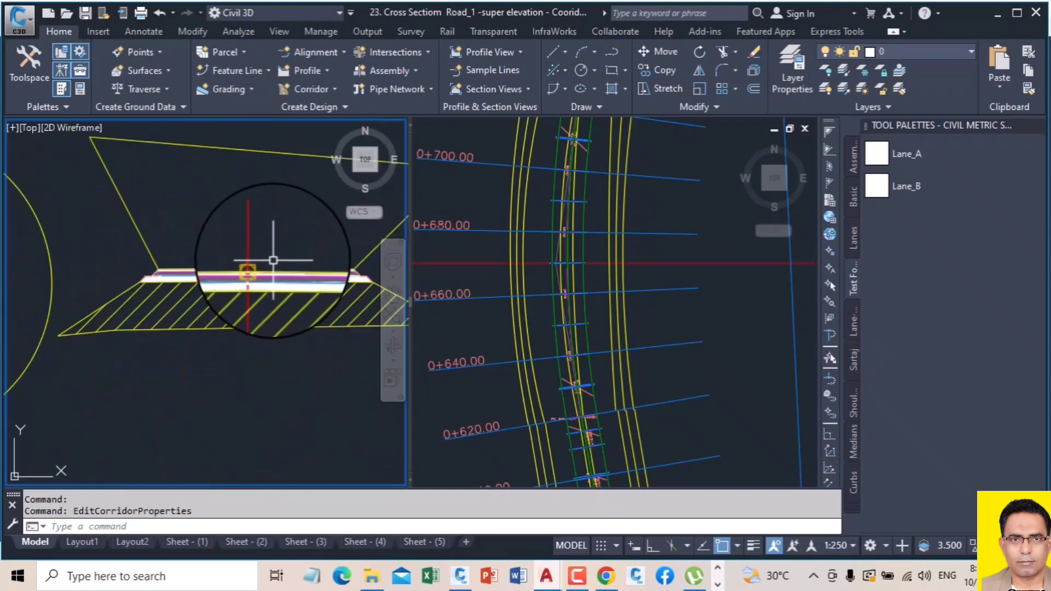
scroll(263, 269, down, 5)
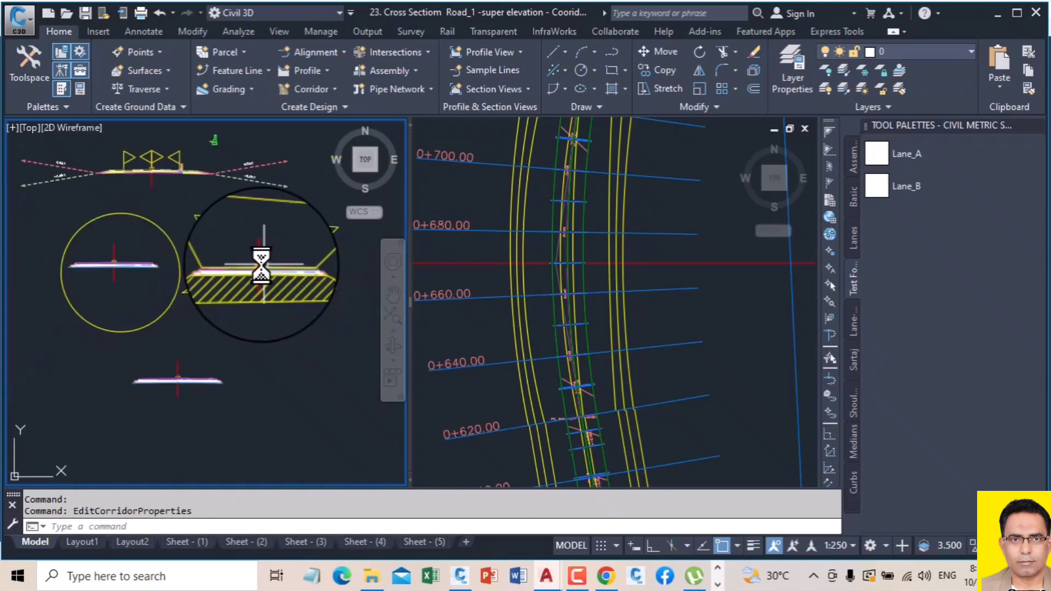
scroll(238, 271, up, 9)
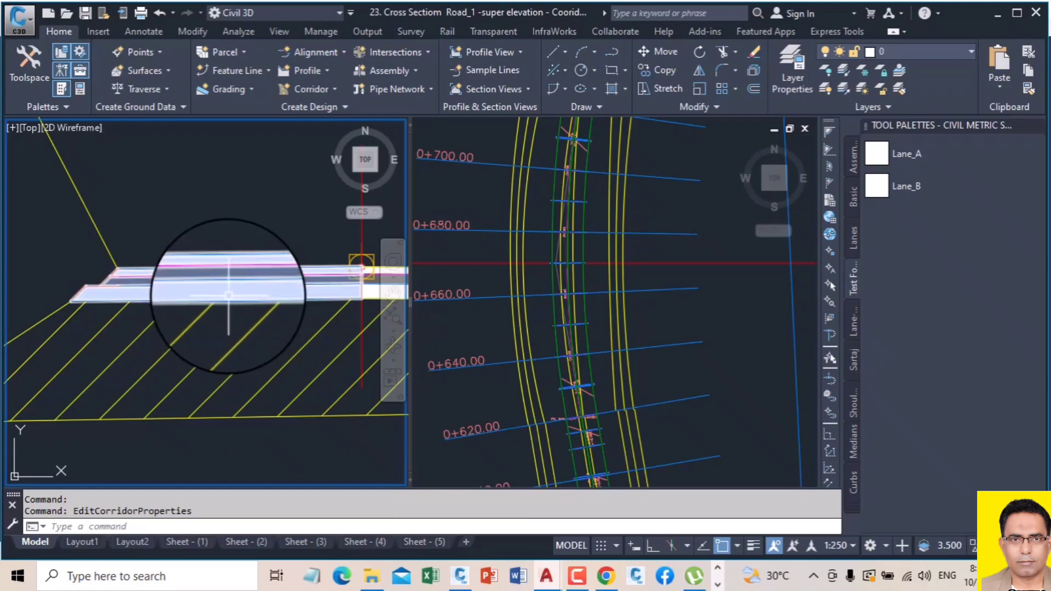
scroll(223, 287, up, 2)
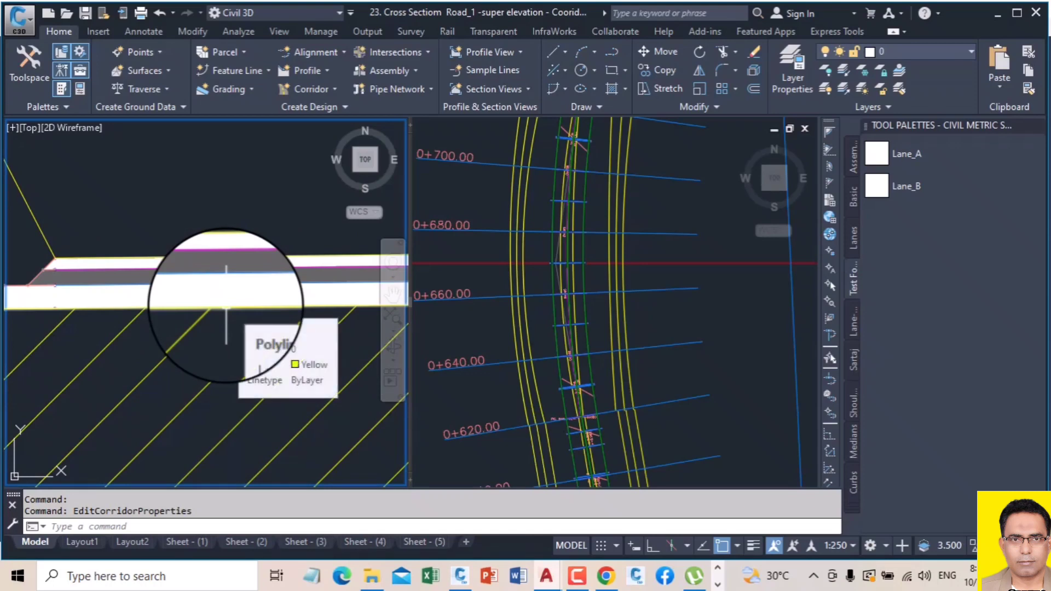
click(242, 261)
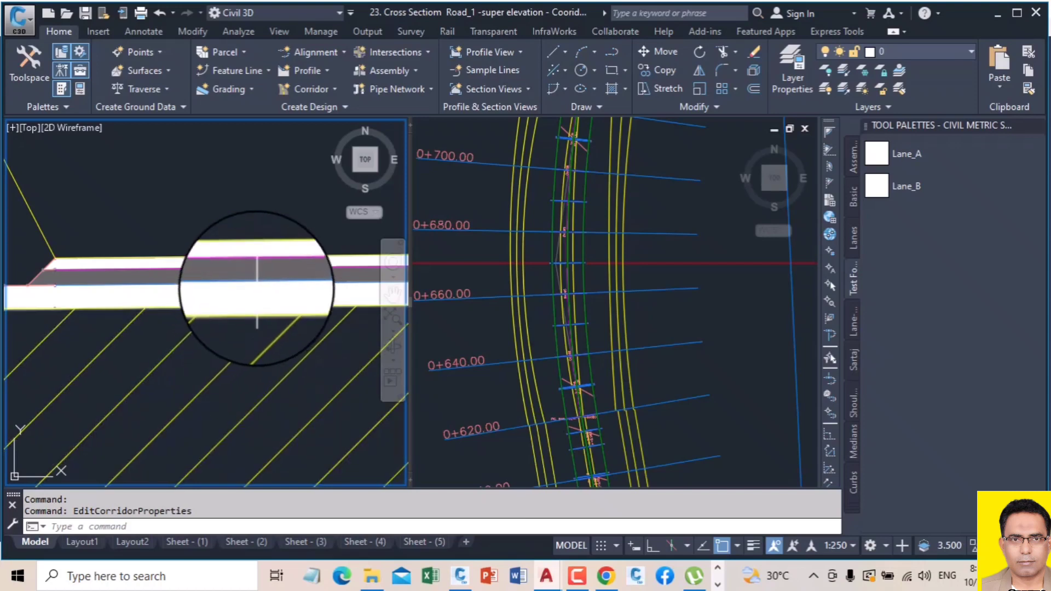
click(253, 262)
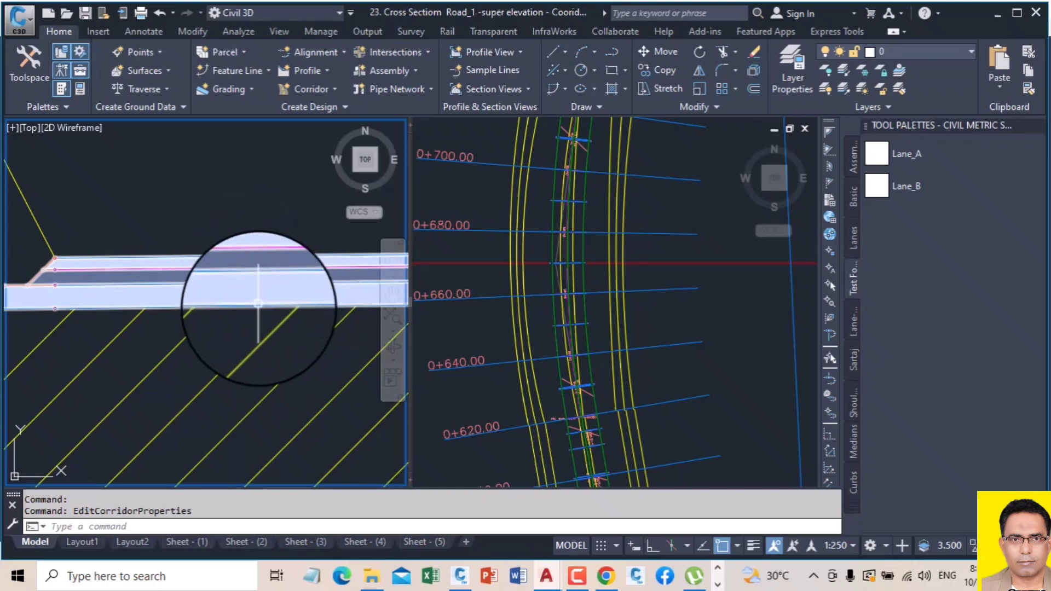
key(Escape)
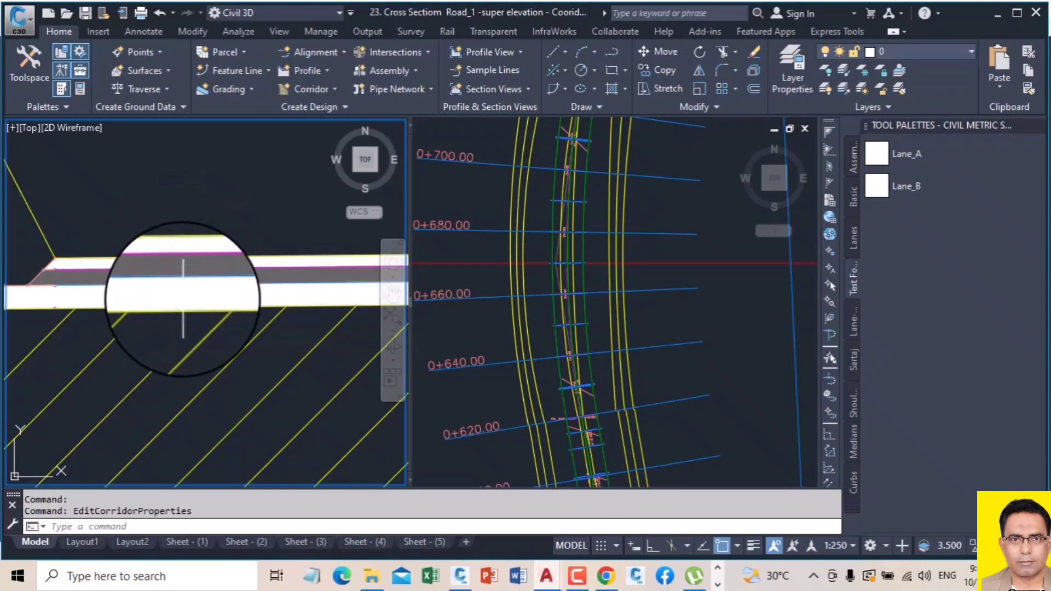
Open the help page for the LaneSuperelevationAOR subassembly to the right of the assembly baseline from its parameters.
scroll(186, 306, down, 5)
middle_drag(117, 189, 173, 271)
scroll(122, 220, up, 3)
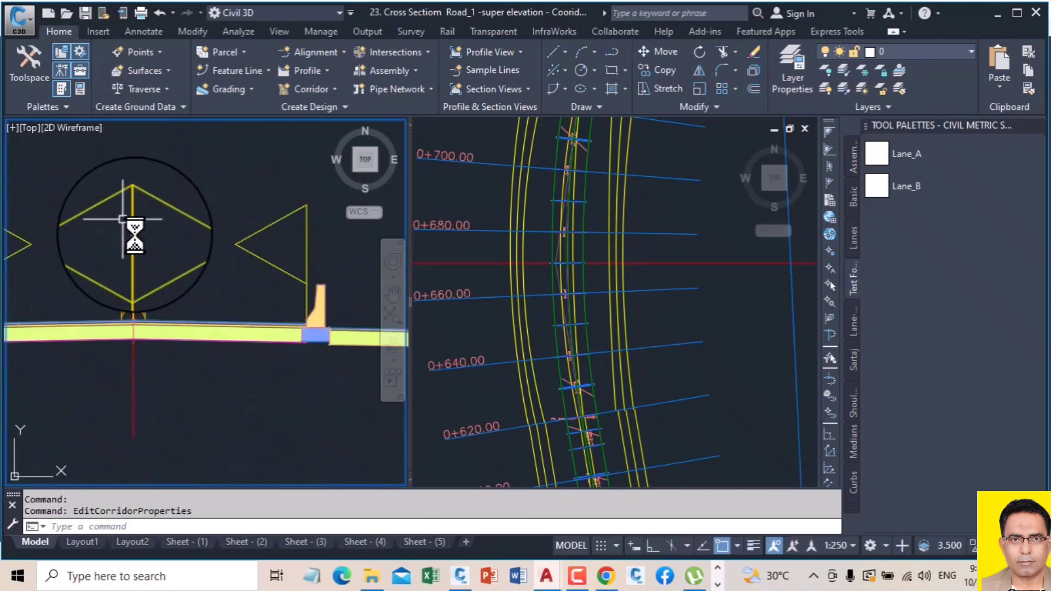
key(Escape)
click(190, 321)
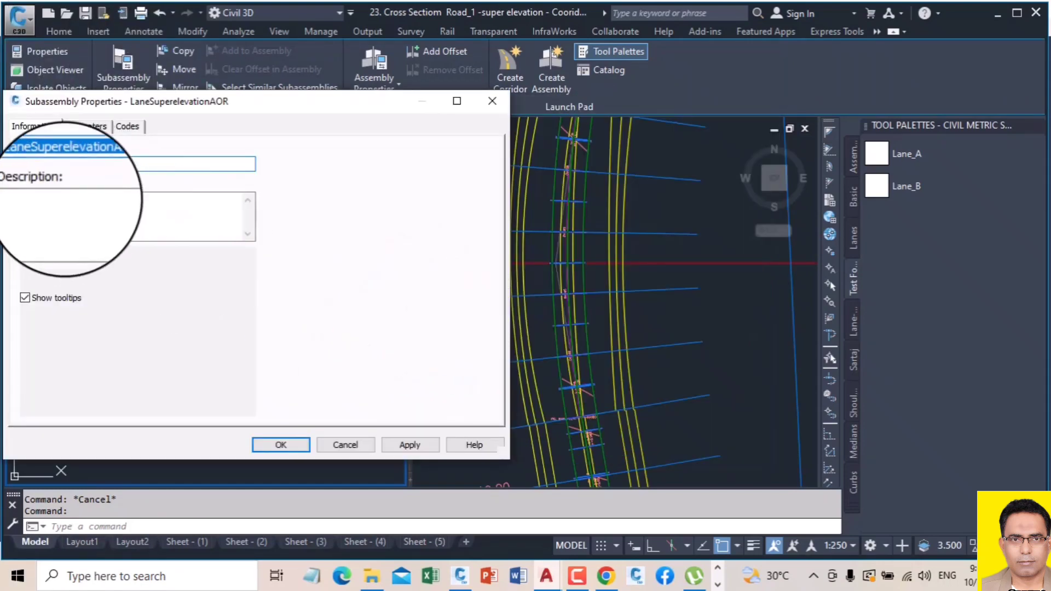
click(86, 125)
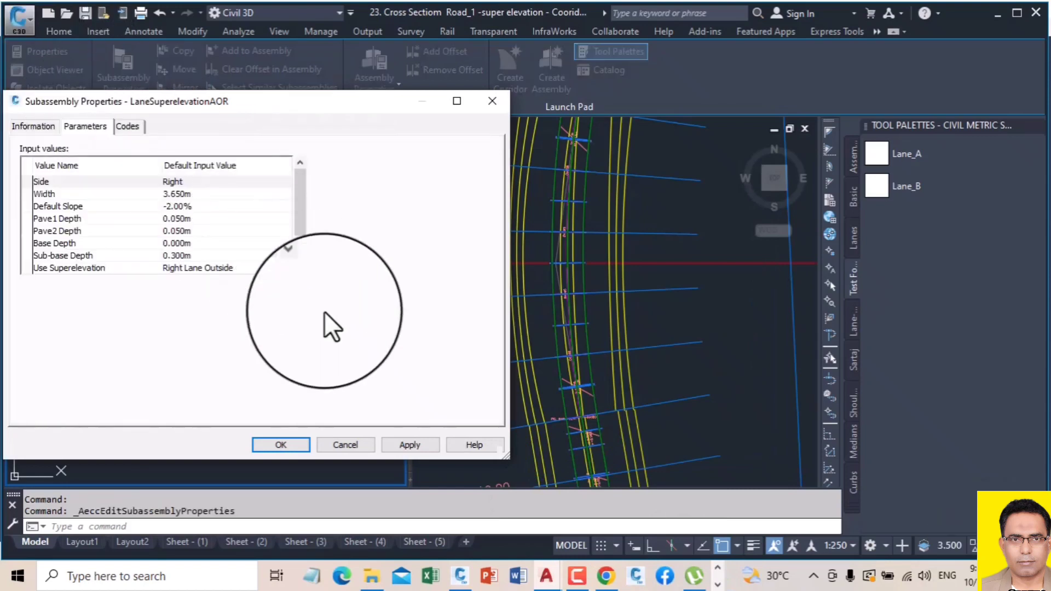
click(489, 408)
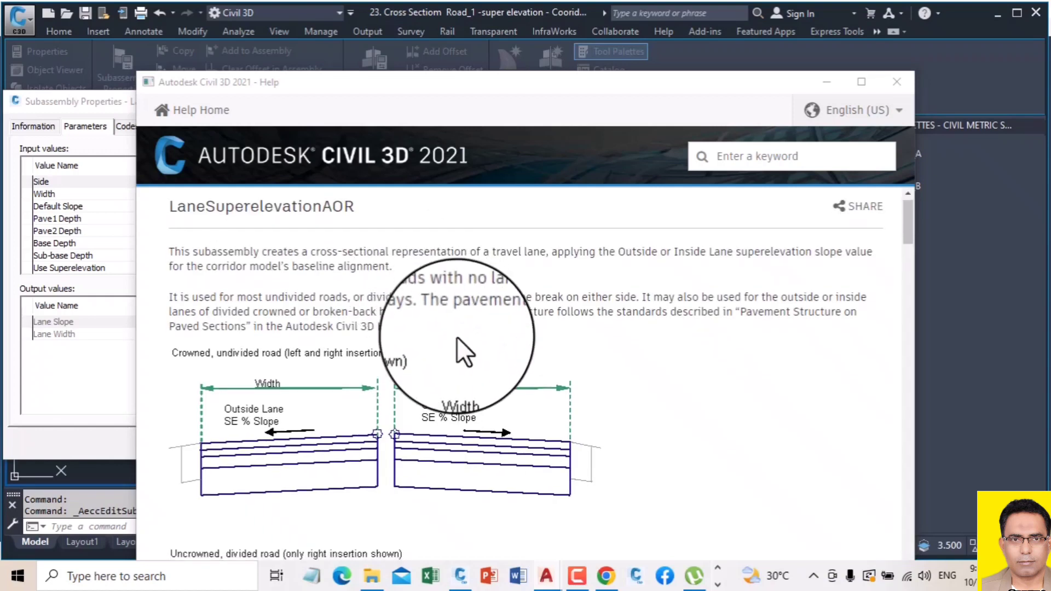
Examine the codes of link L1 in the code table of the LaneSuperelevationAOR help page.
scroll(456, 336, down, 6)
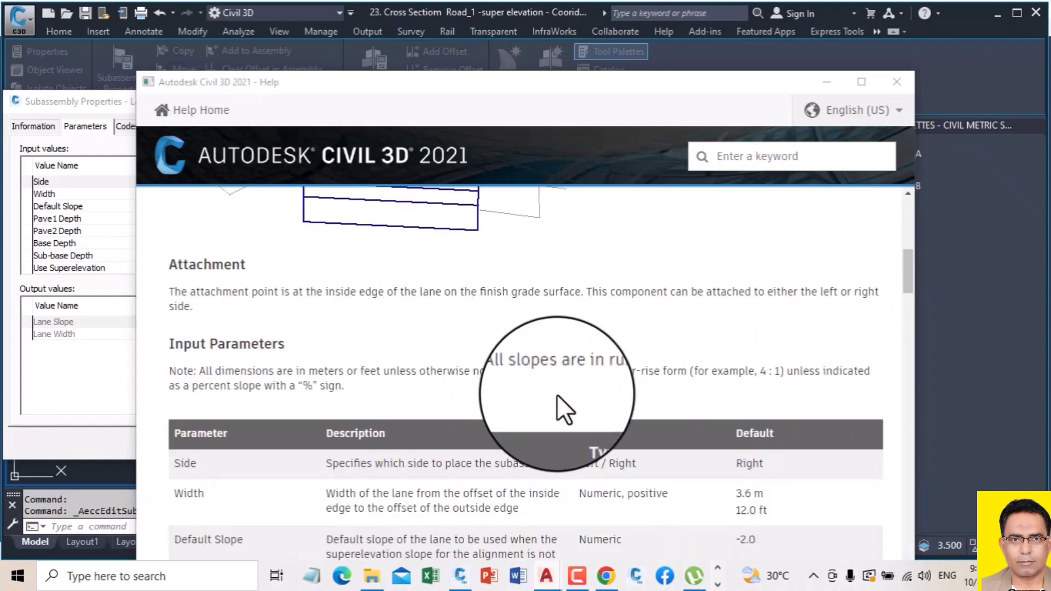
scroll(556, 397, down, 10)
scroll(510, 368, down, 3)
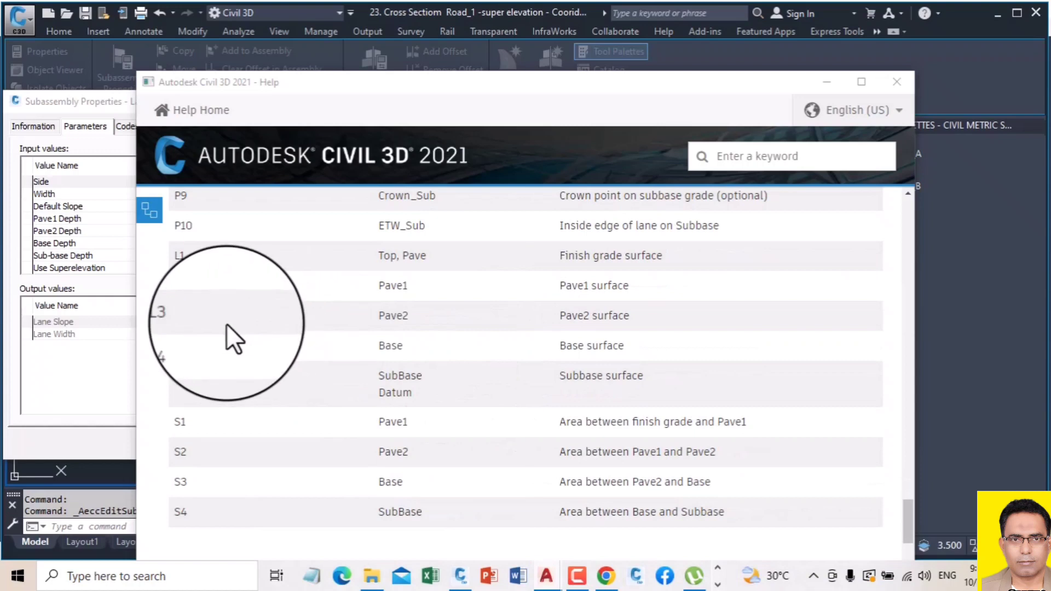
double_click(405, 253)
double_click(383, 256)
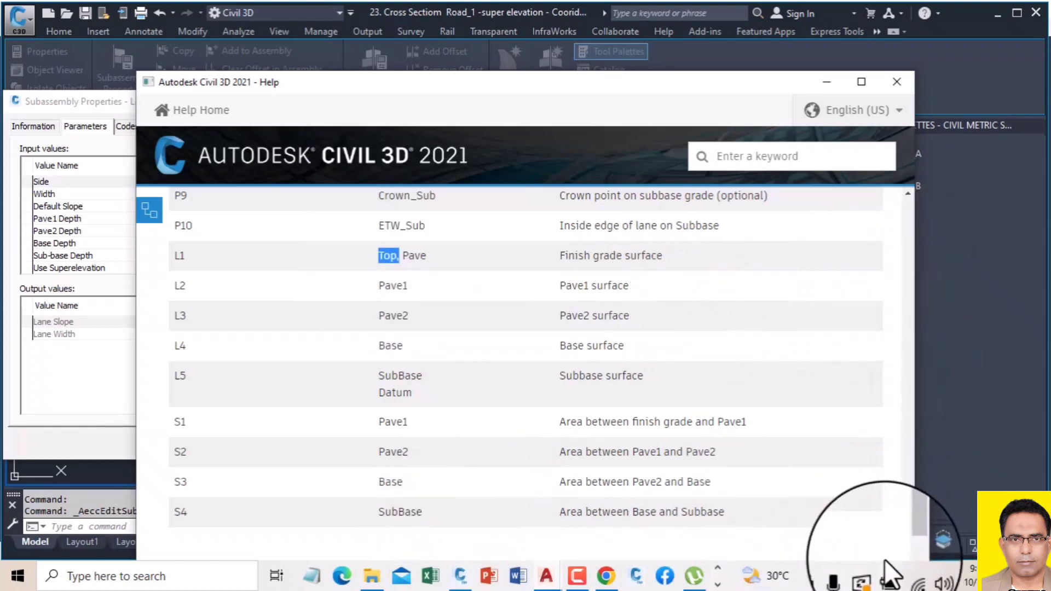
Examine the Datum code of link L5 and the coding diagram, and dismiss the help page and the subassembly properties.
scroll(906, 545, down, 1)
scroll(905, 545, down, 3)
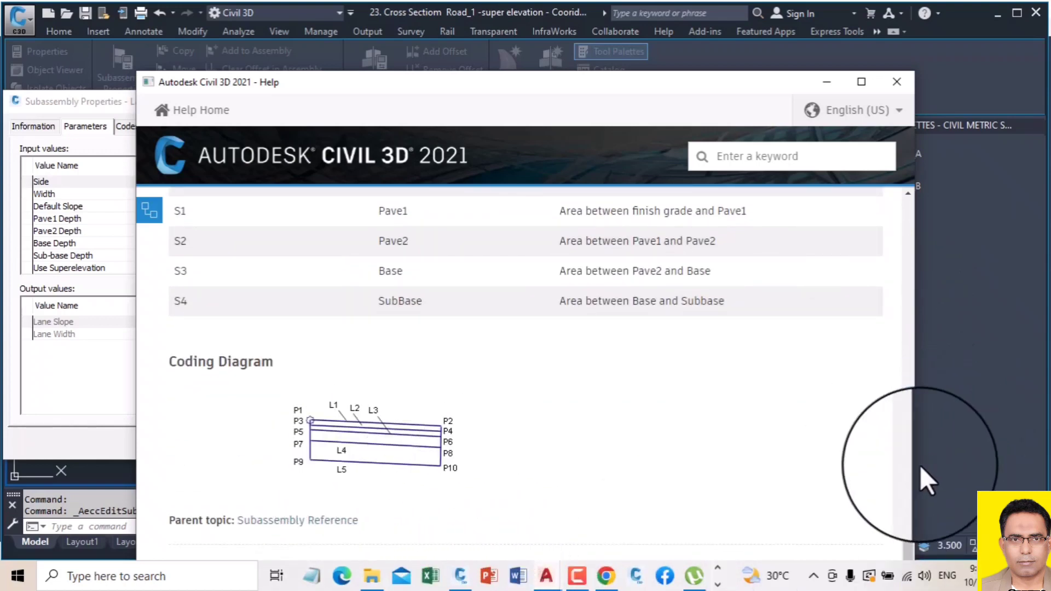
scroll(908, 540, up, 1)
scroll(906, 534, up, 3)
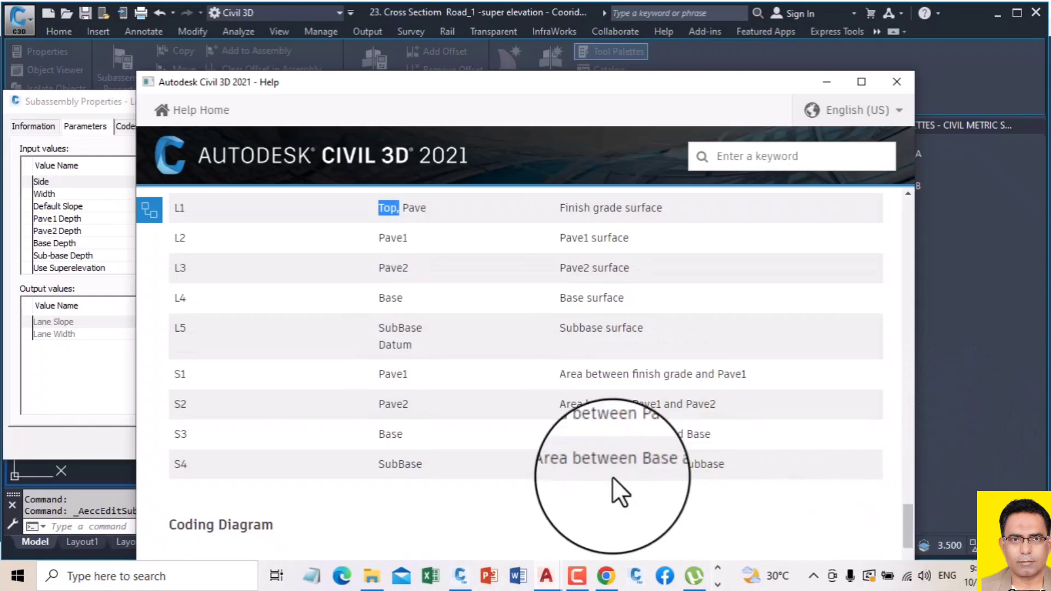
double_click(382, 344)
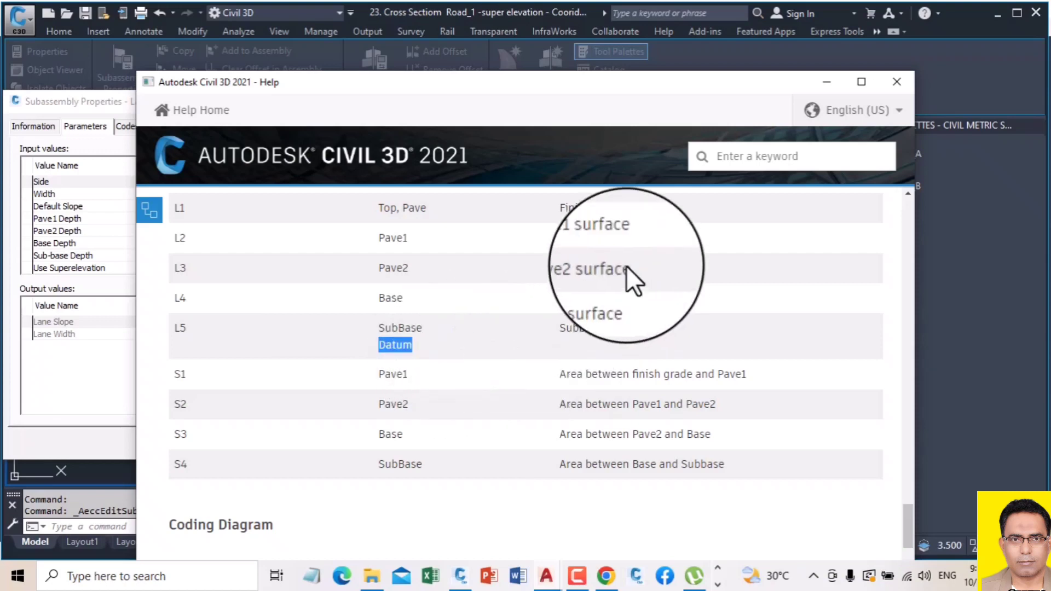
scroll(495, 358, down, 6)
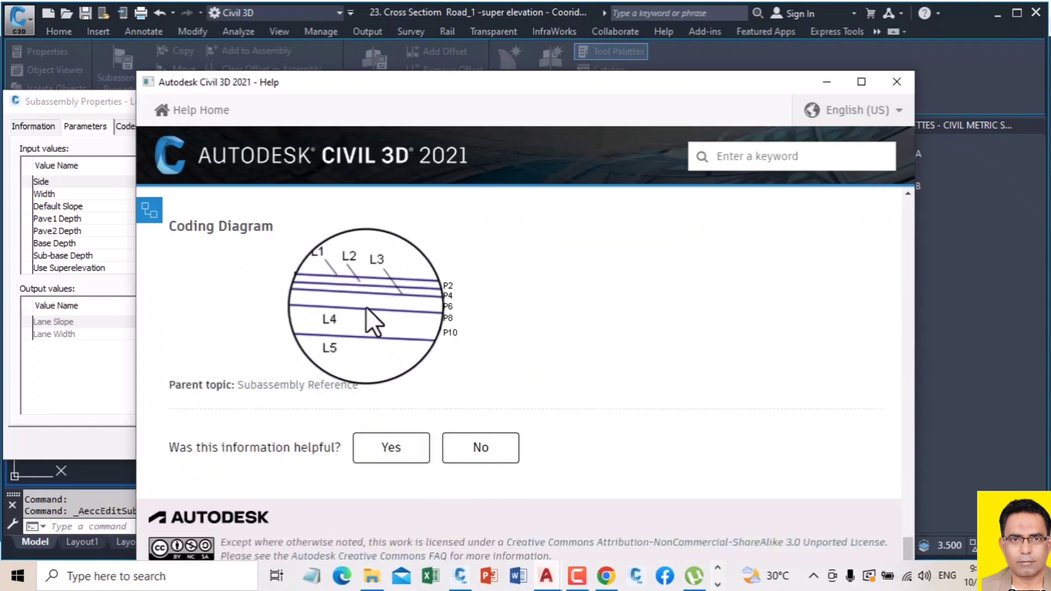
click(826, 83)
click(491, 101)
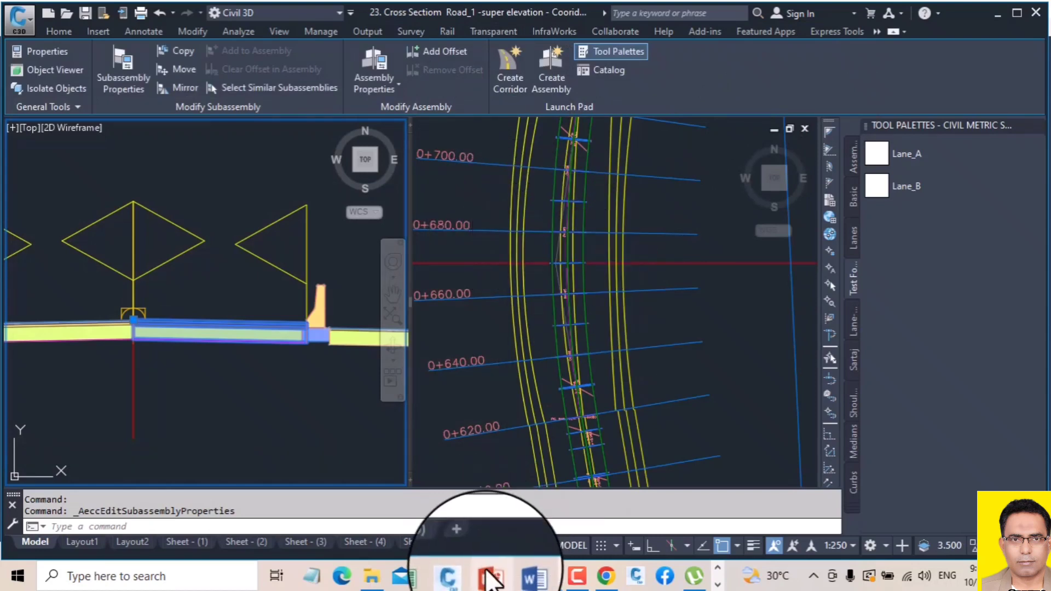
Switch to Lane_B.pkt in Subassembly Composer and set the point code of P1 to "Crown".
mouse_move(460, 574)
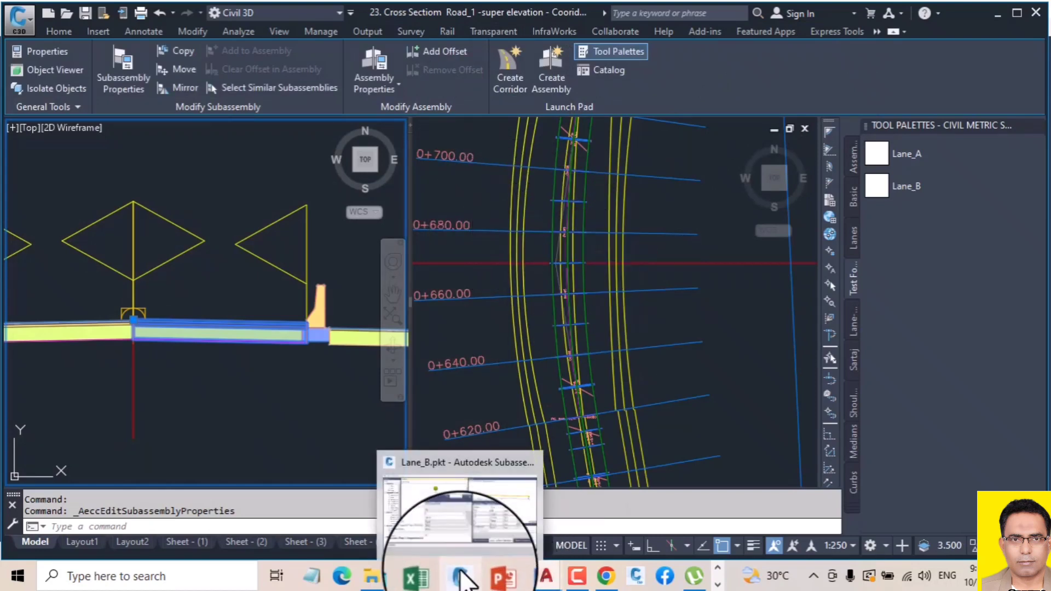
click(460, 502)
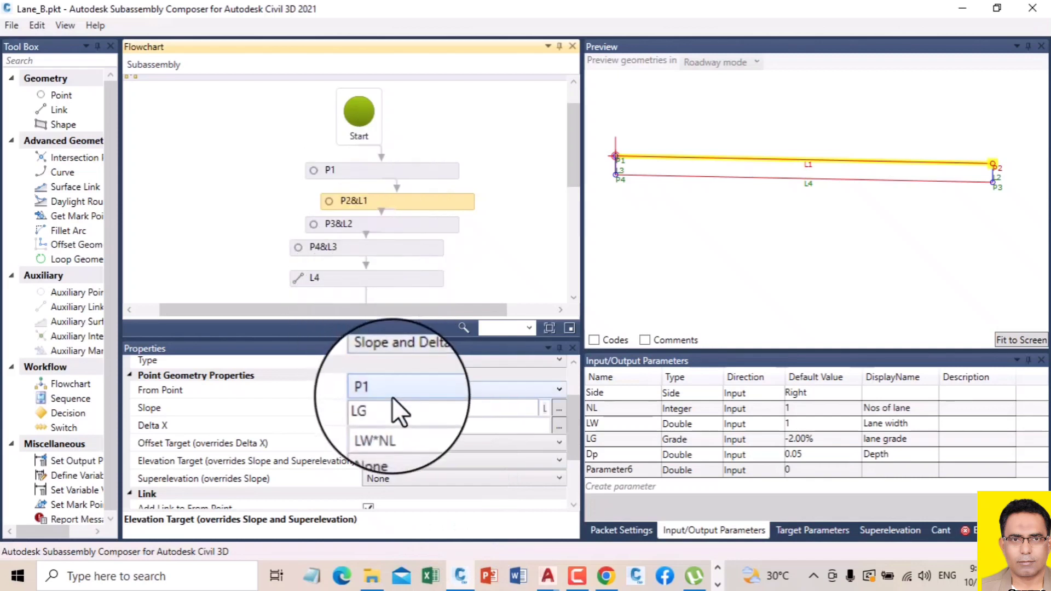
scroll(572, 388, up, 3)
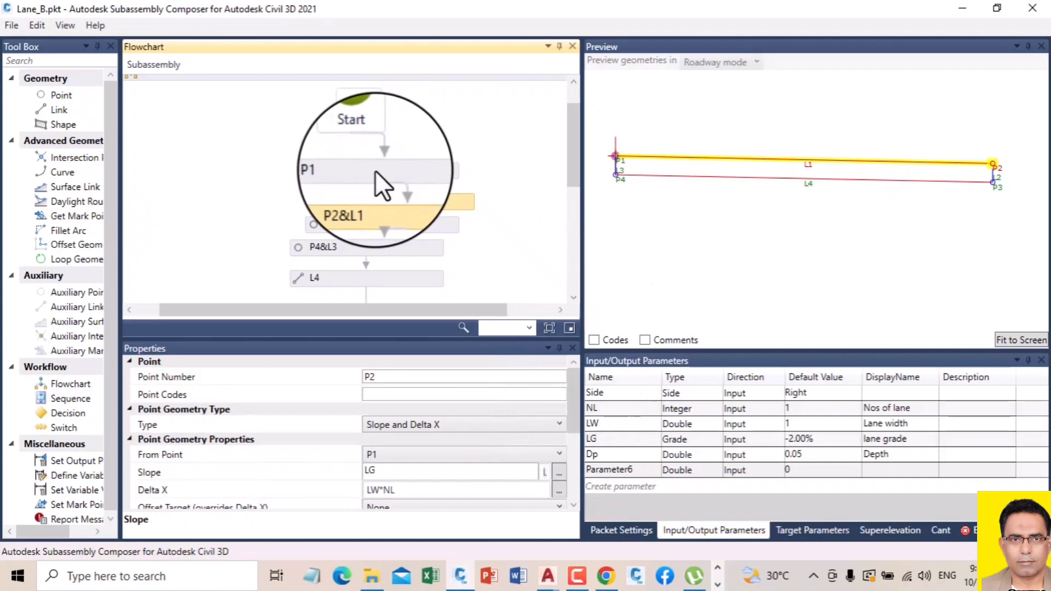
click(358, 170)
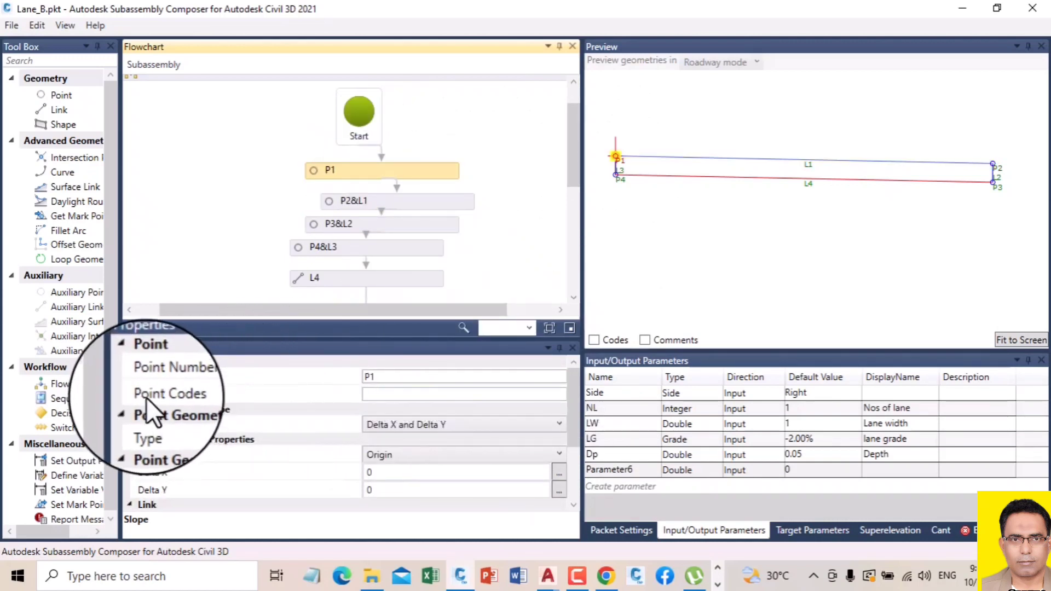
click(377, 395)
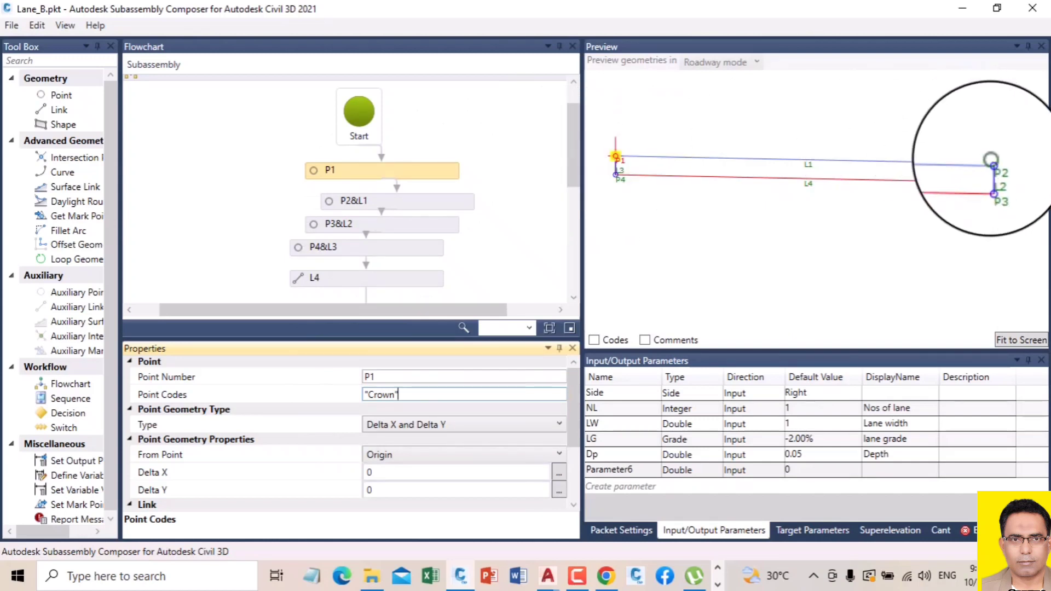
click(993, 164)
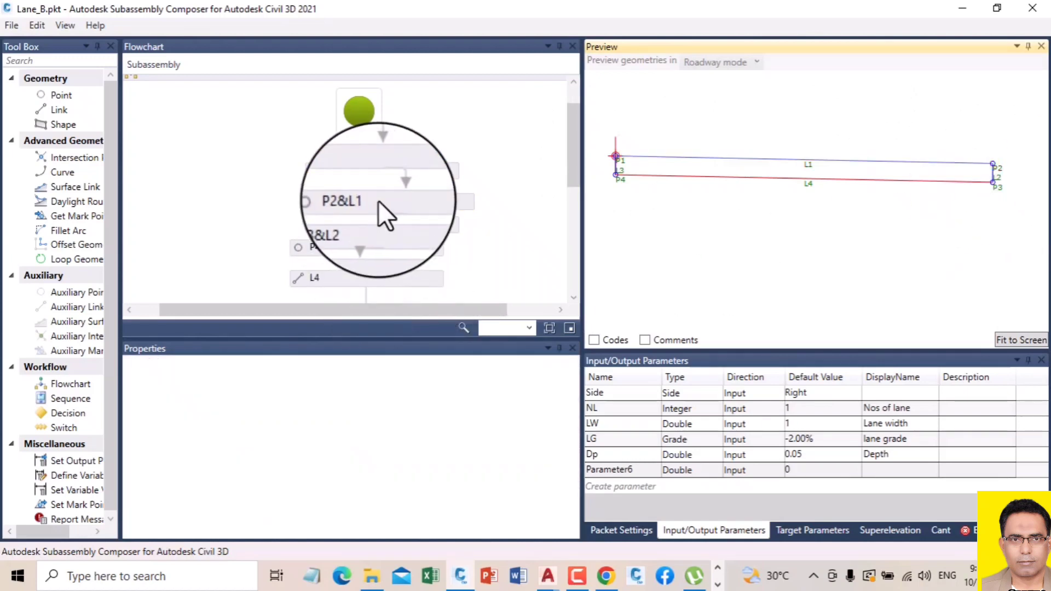
Set the point code of P2 to "ETW" and the codes of its link L1 to "Top", "Pave".
click(362, 202)
drag(570, 181, 579, 231)
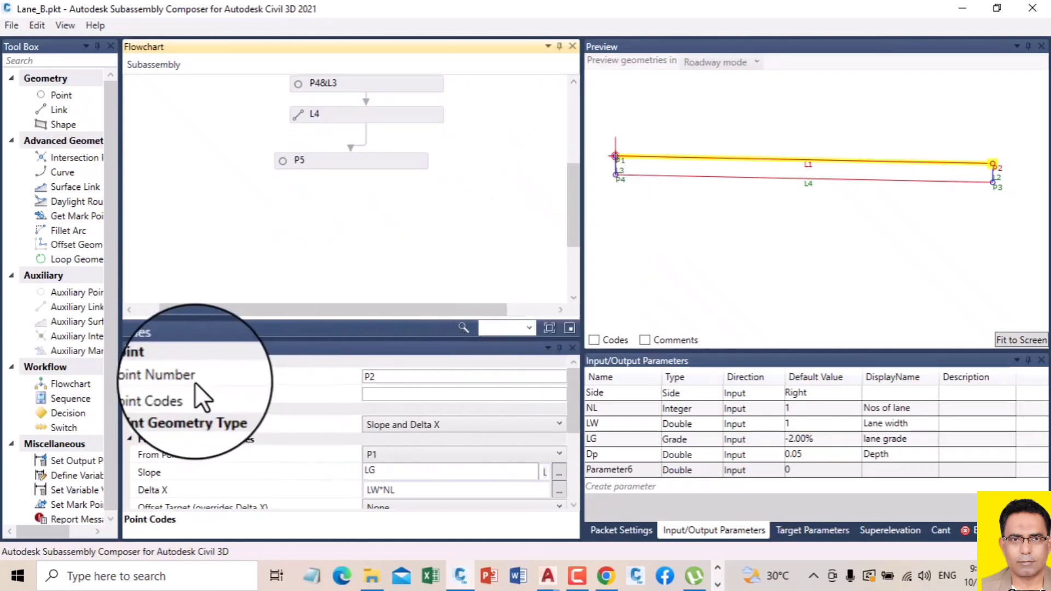
click(377, 395)
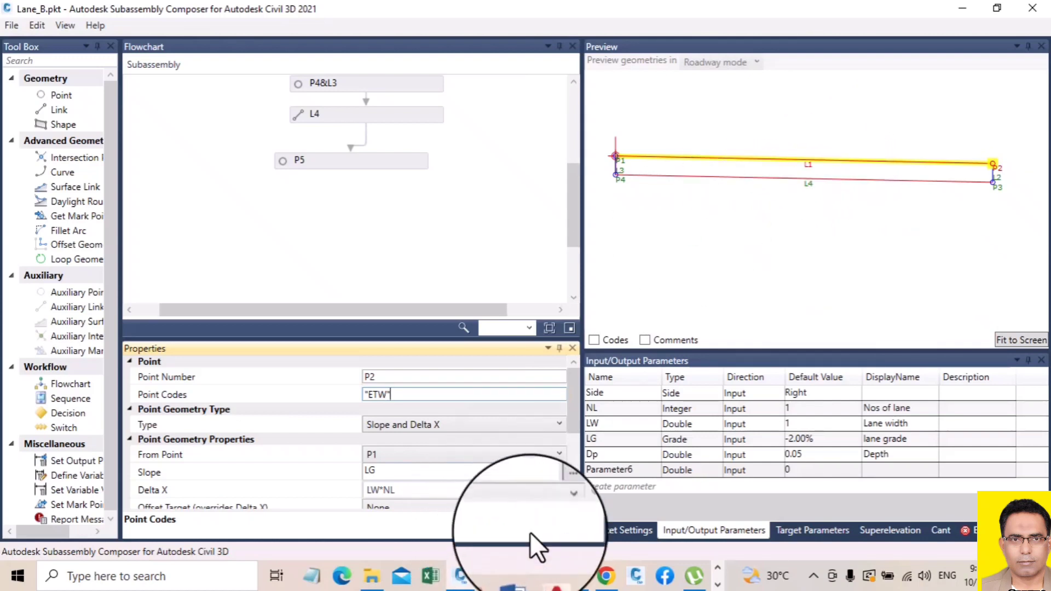
drag(567, 412, 574, 477)
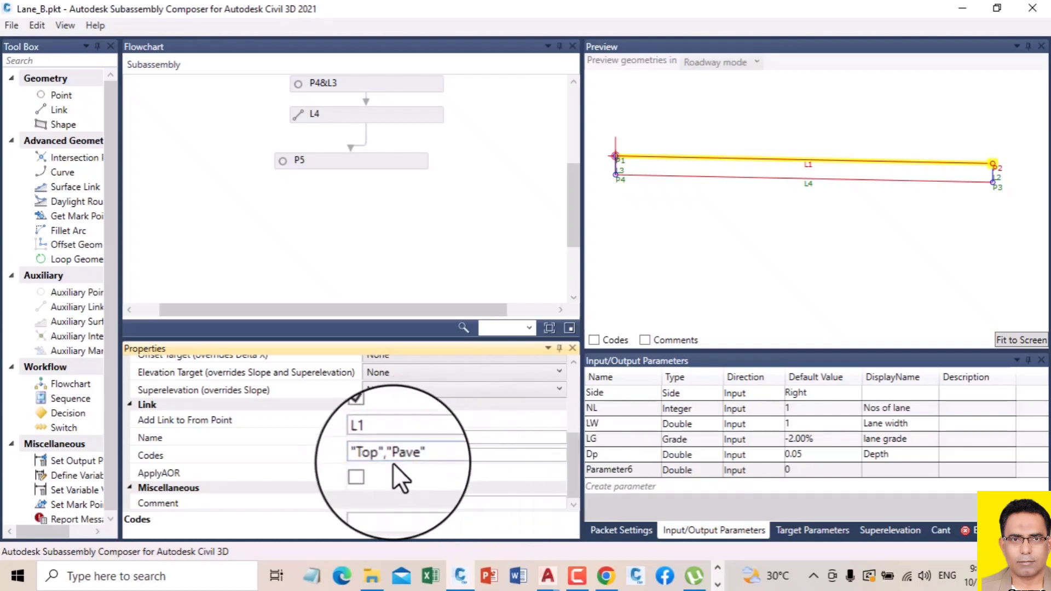
drag(387, 454, 471, 477)
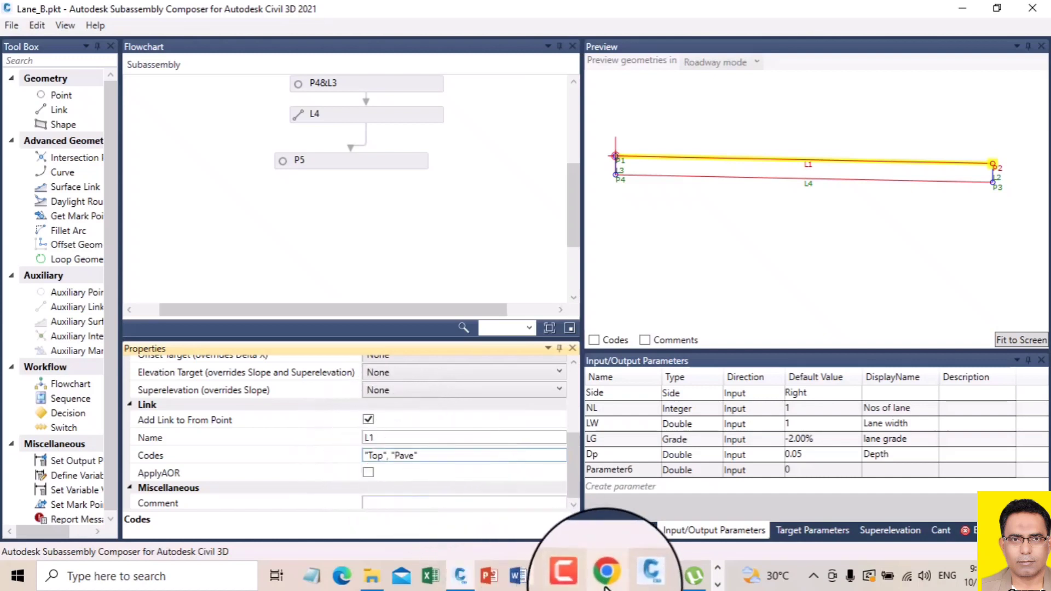
Switch to the Civil 3D help page and copy the code Top from the L1 row of the code table.
click(546, 577)
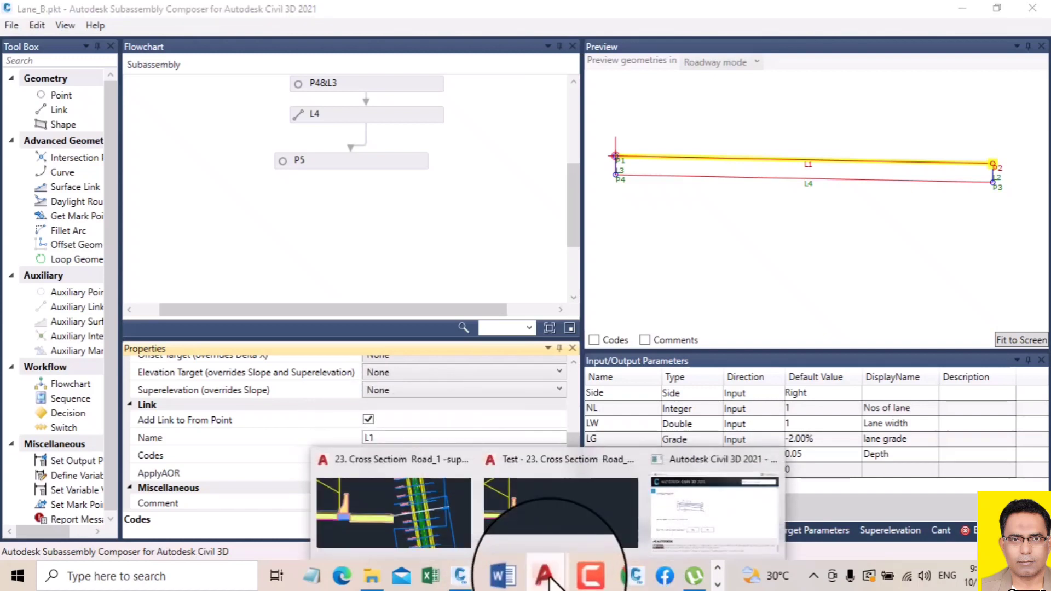
click(707, 520)
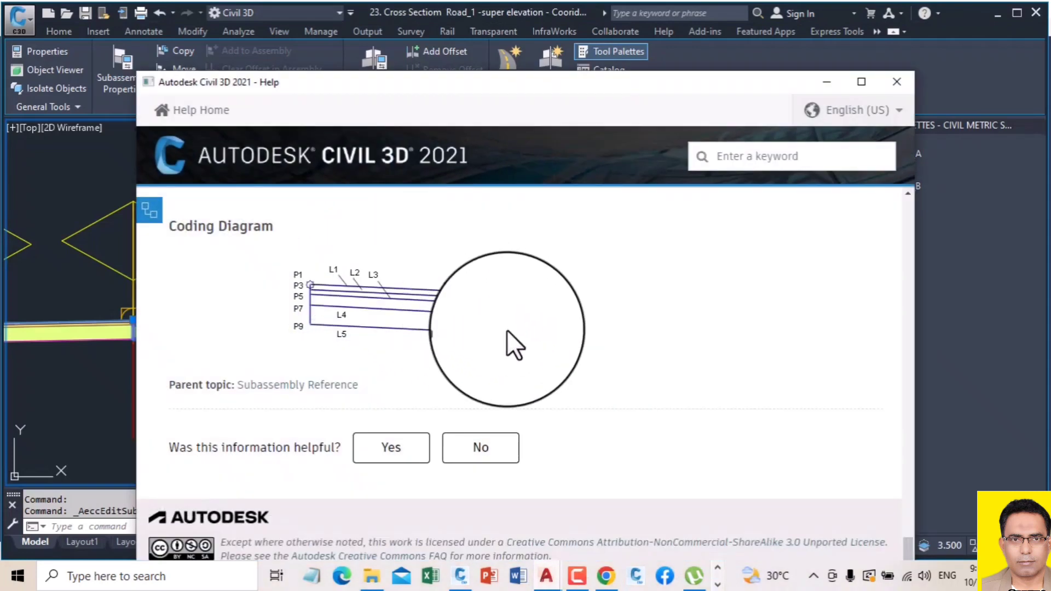
scroll(507, 329, up, 4)
scroll(426, 312, up, 3)
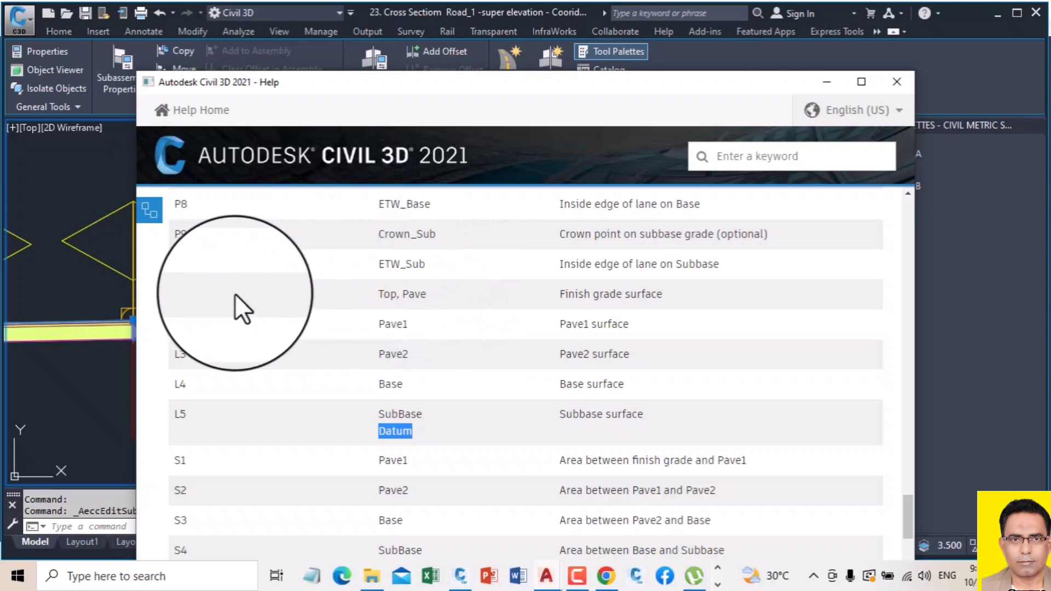
double_click(389, 296)
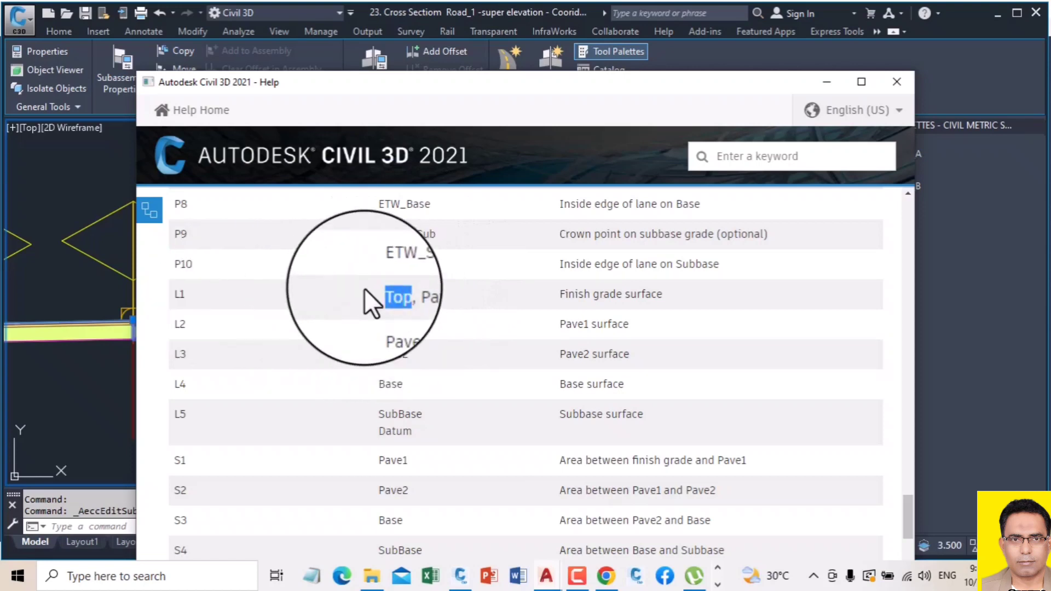
right_click(385, 296)
click(421, 306)
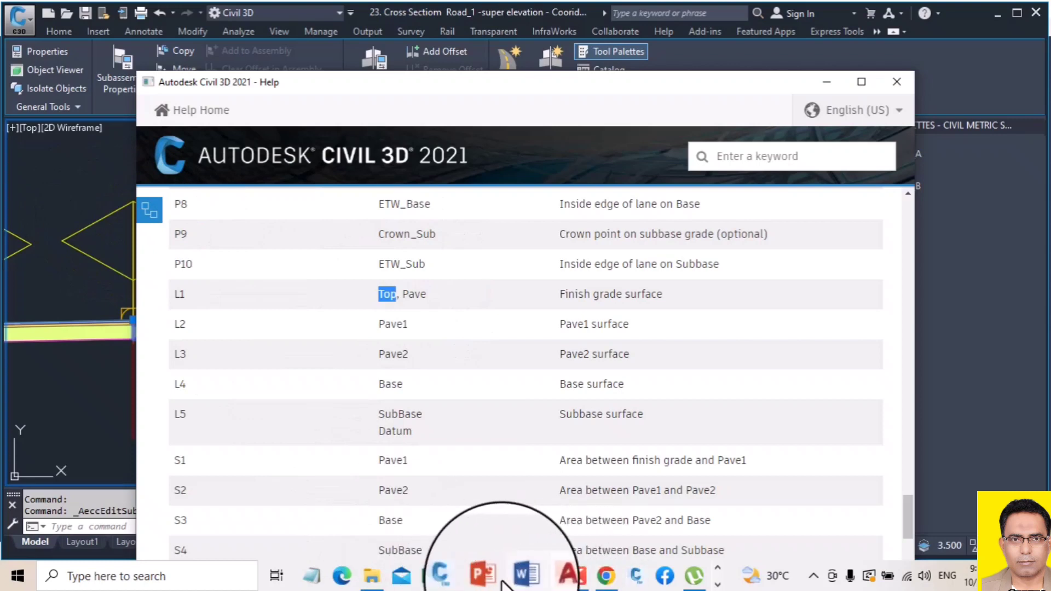
Switch back to Subassembly Composer and paste the copied code over the word Top in the codes of link L1.
mouse_move(465, 578)
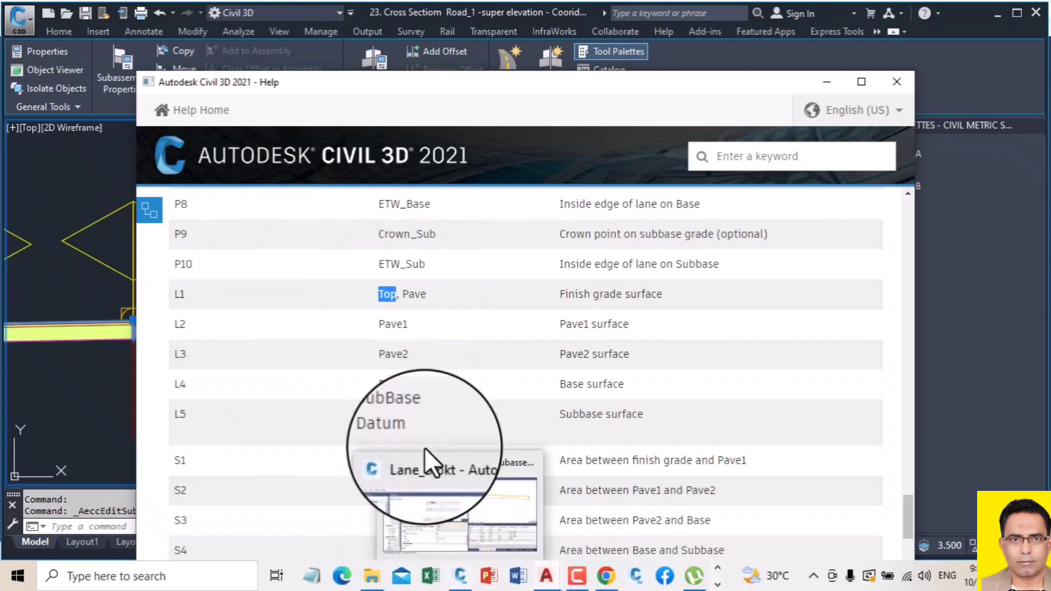
click(425, 454)
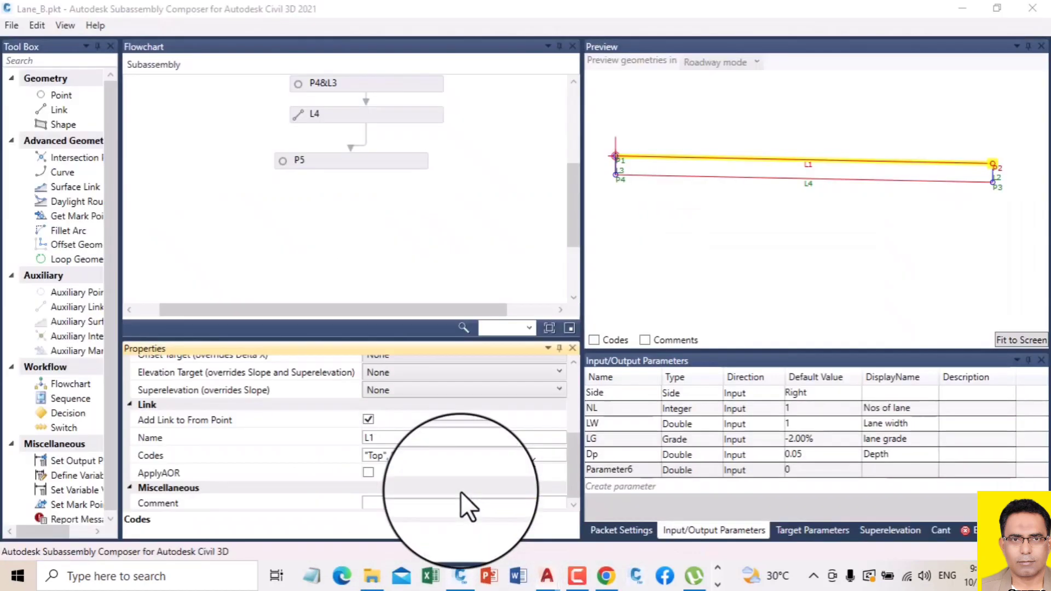
double_click(370, 456)
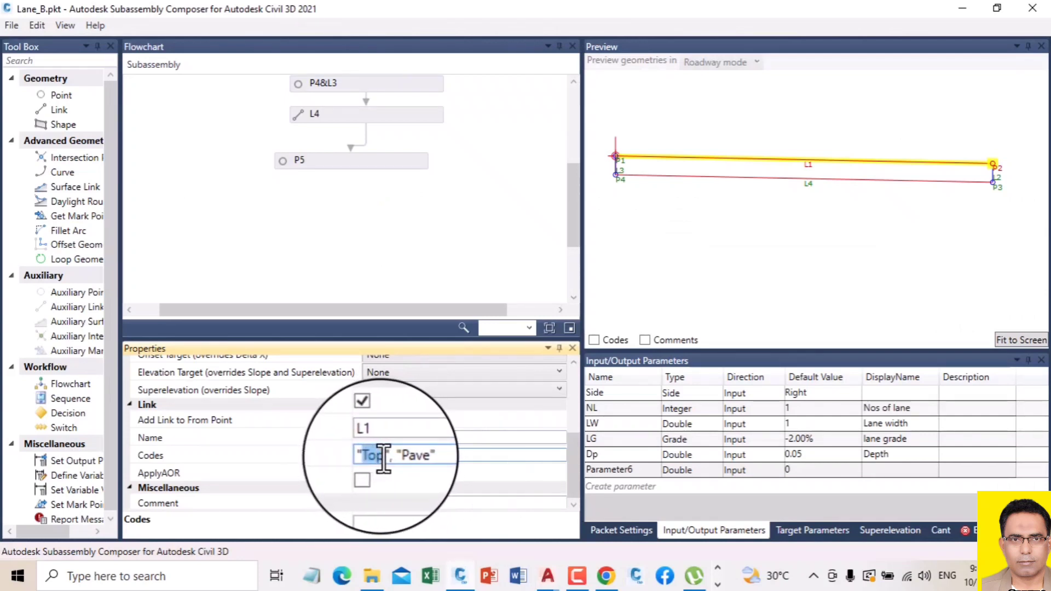
right_click(376, 457)
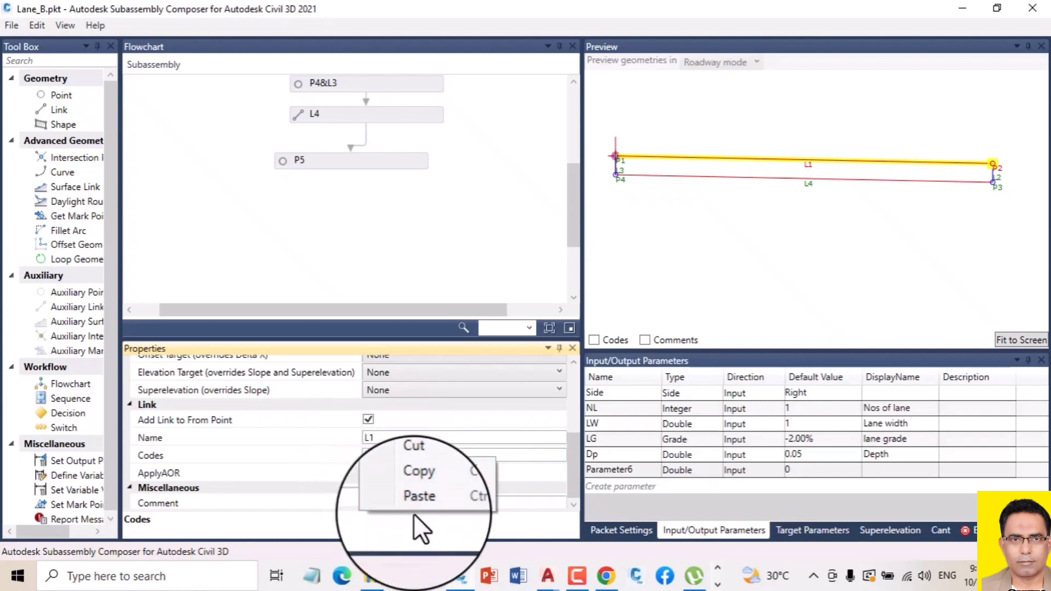
click(415, 501)
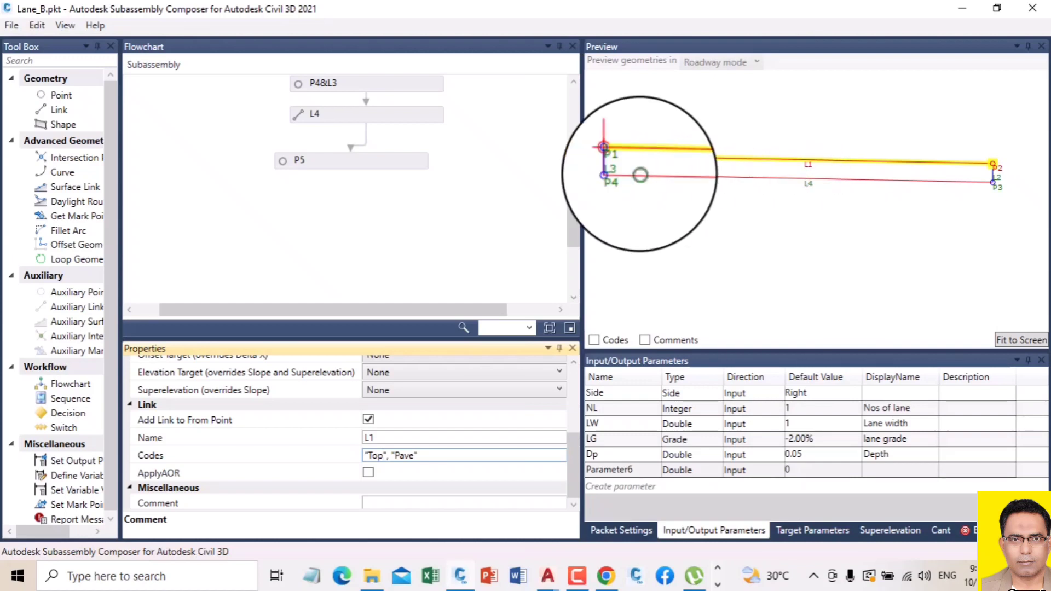
Select link L4 in the flowchart, then switch to the Civil 3D help page and copy the code Datum from the L5 row.
click(371, 116)
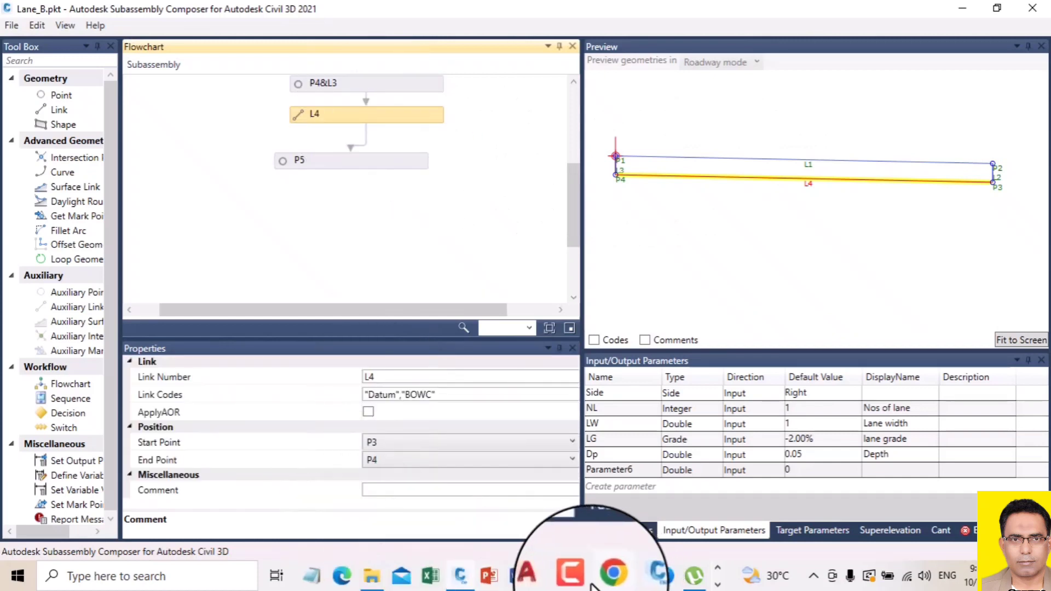
mouse_move(546, 576)
click(732, 518)
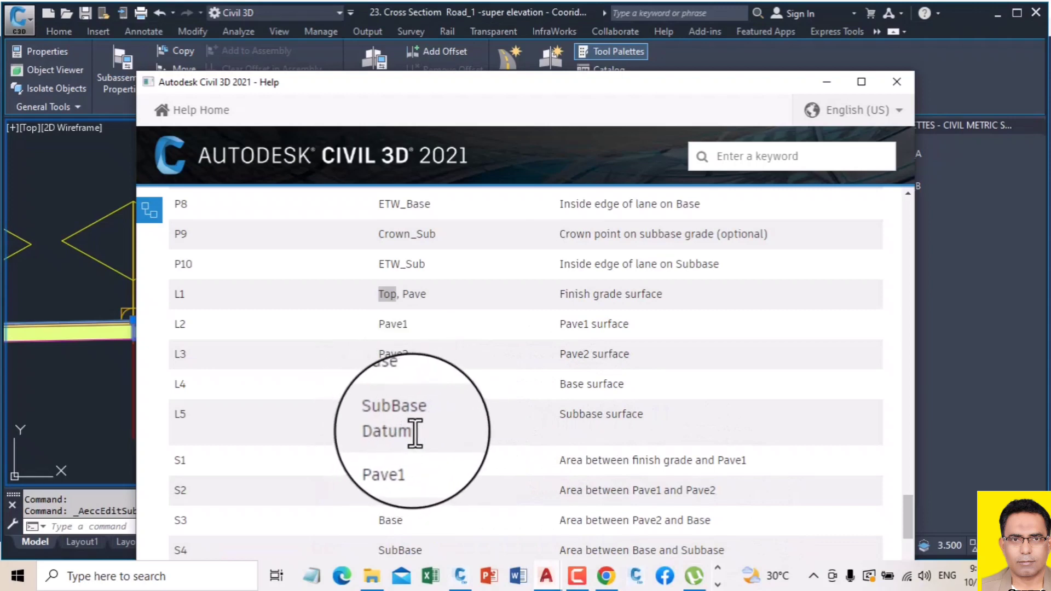
double_click(394, 430)
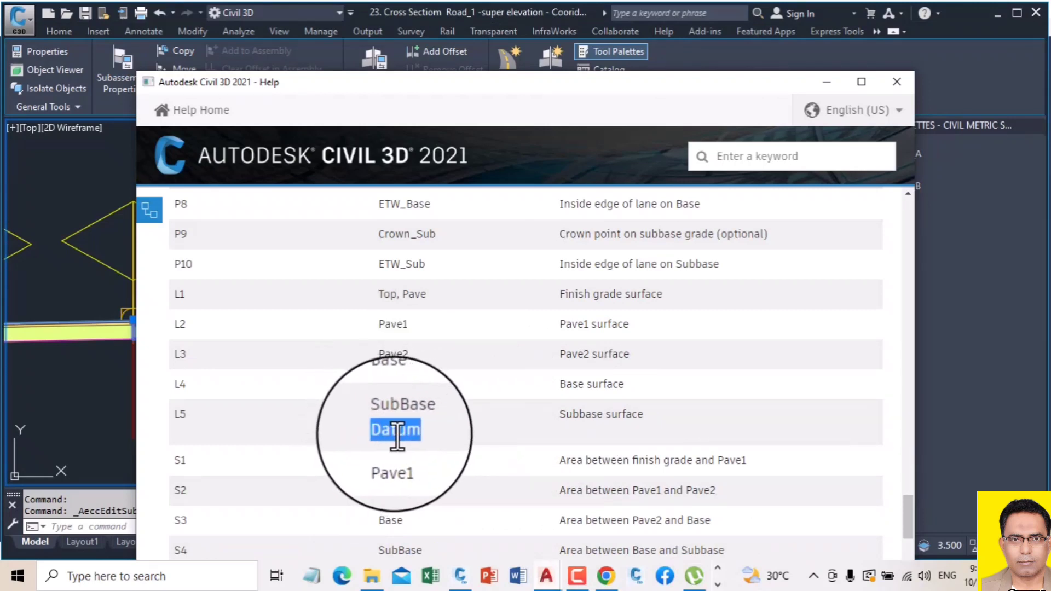
click(435, 448)
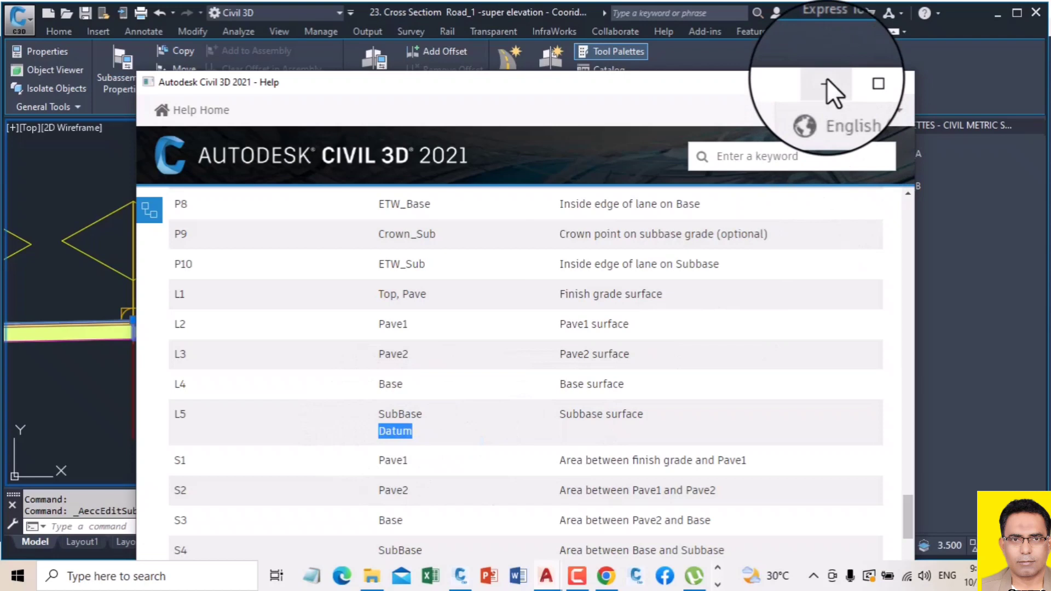
click(826, 82)
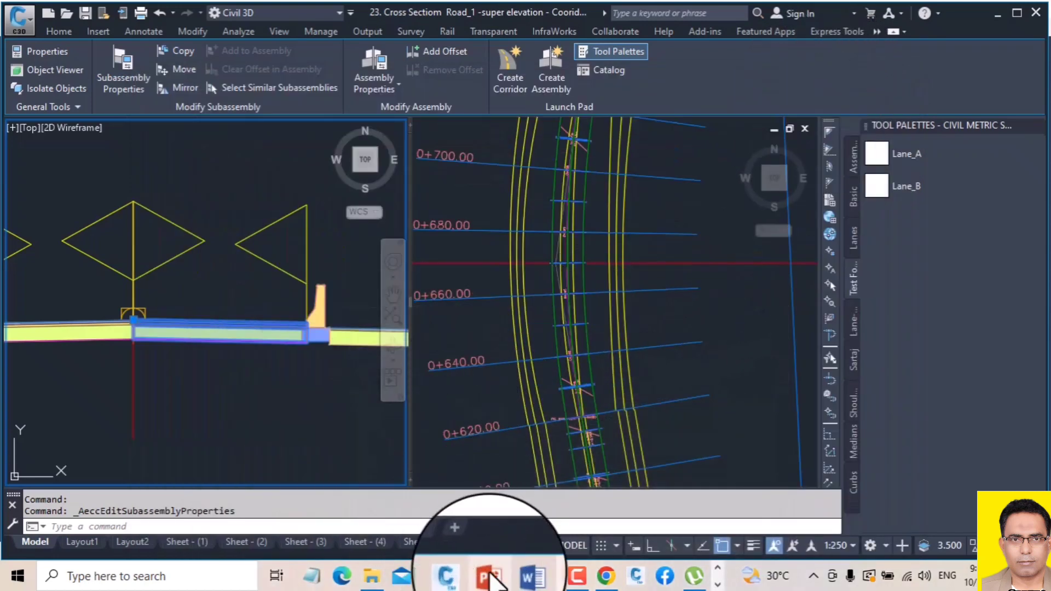
Switch back to Subassembly Composer and paste the copied code over the word Datum in the link codes of L4.
click(460, 577)
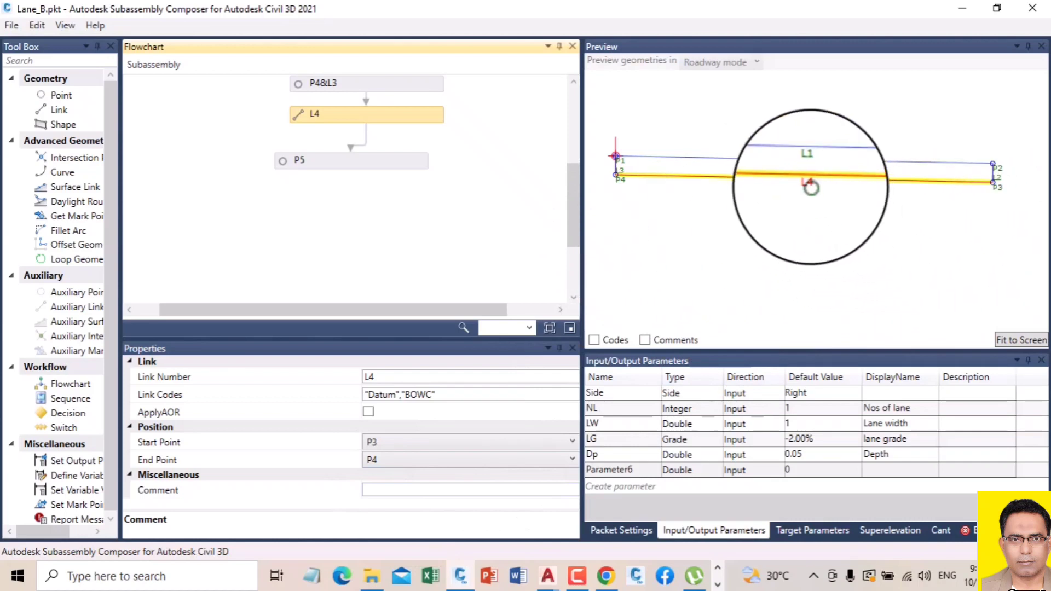
double_click(383, 394)
right_click(385, 394)
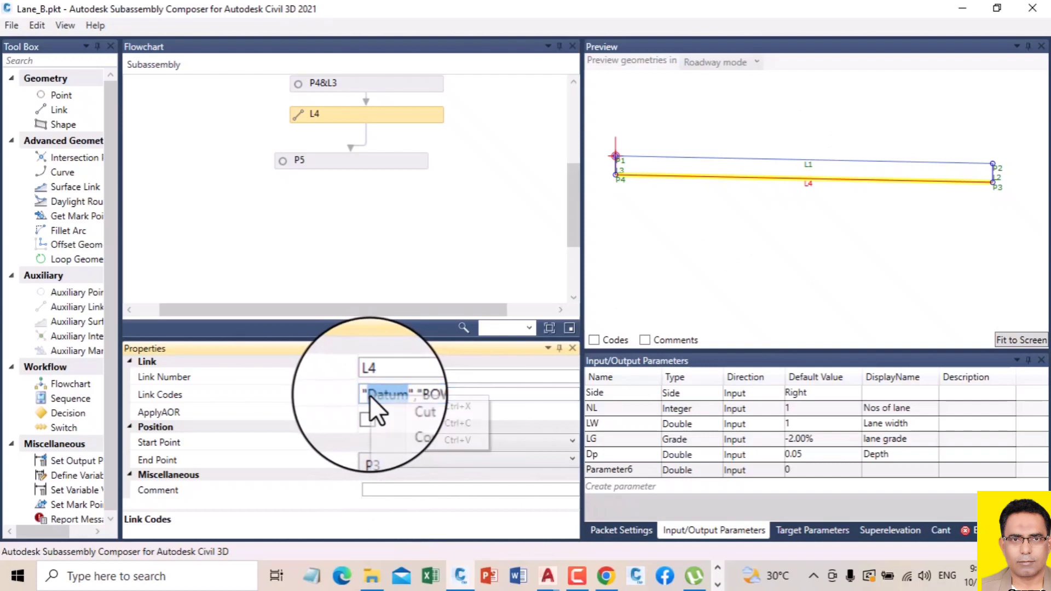
click(408, 442)
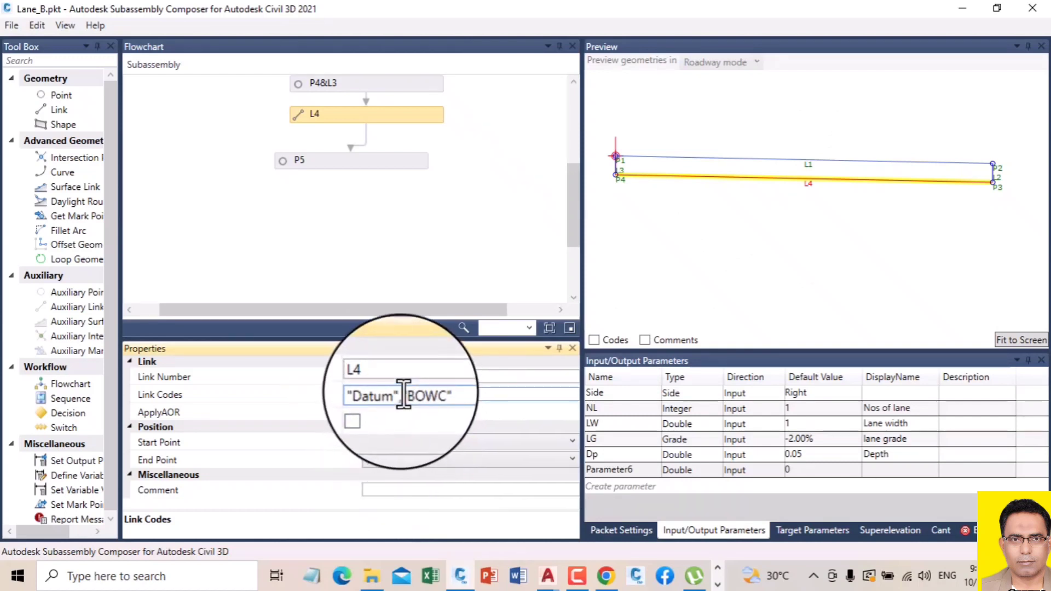
click(441, 402)
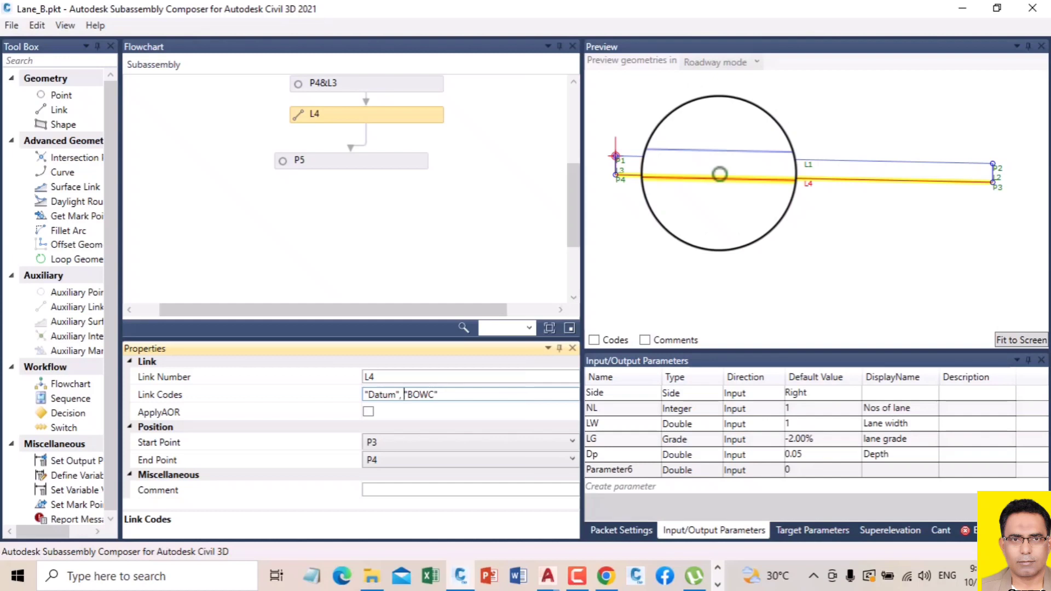
Examine the point code of P3 through the P3&L2 element and select the P4&L3 element in the flowchart.
click(1008, 189)
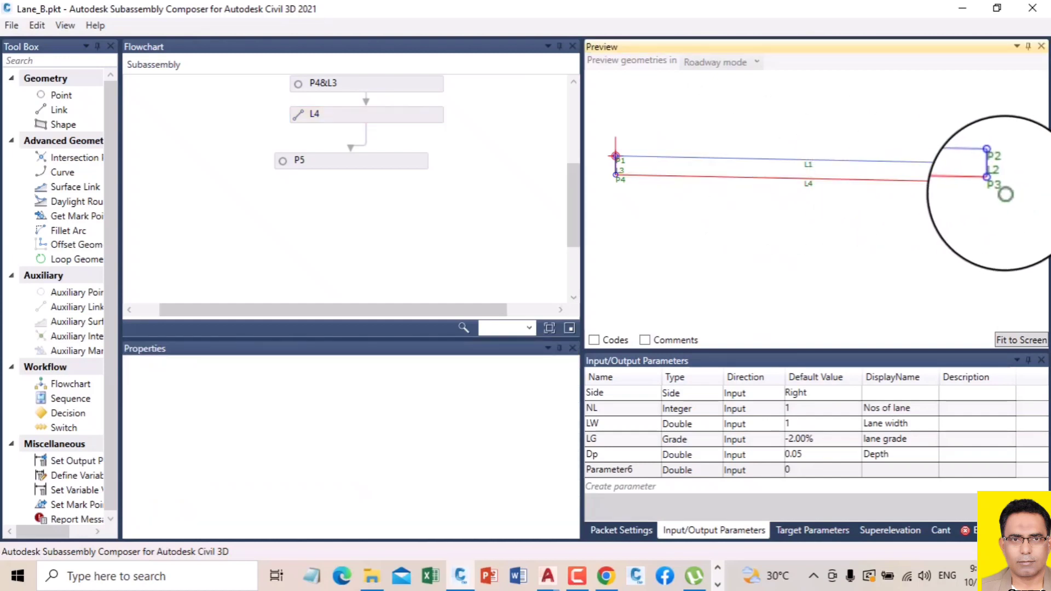
click(999, 187)
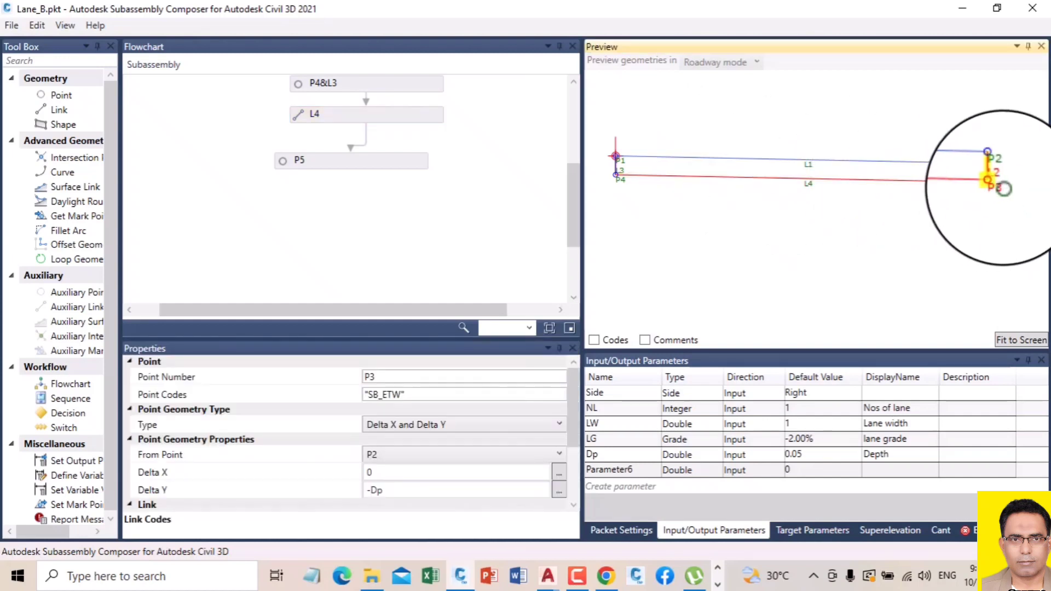
click(1014, 199)
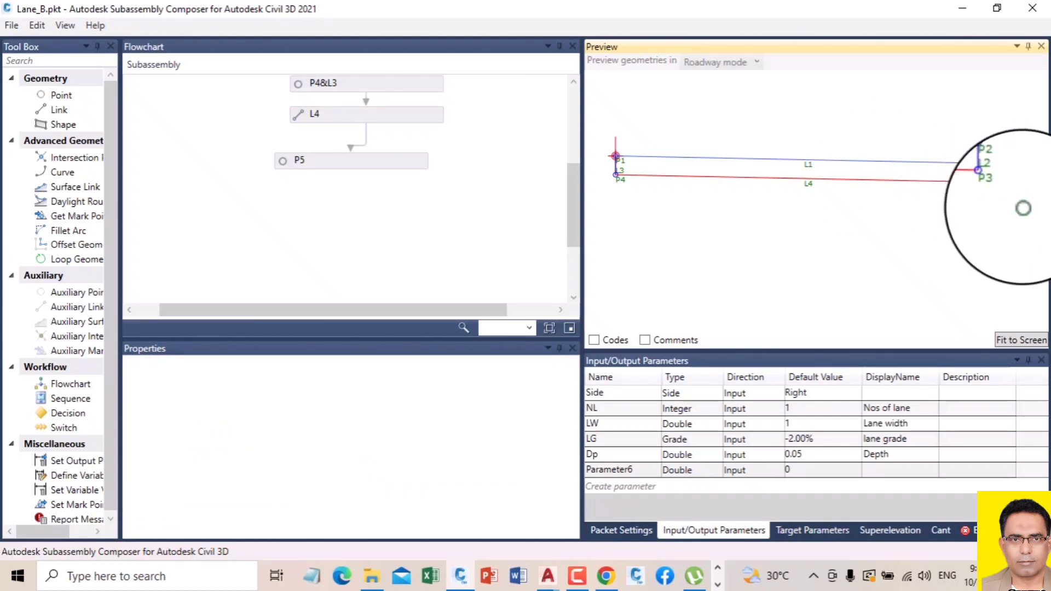
click(998, 187)
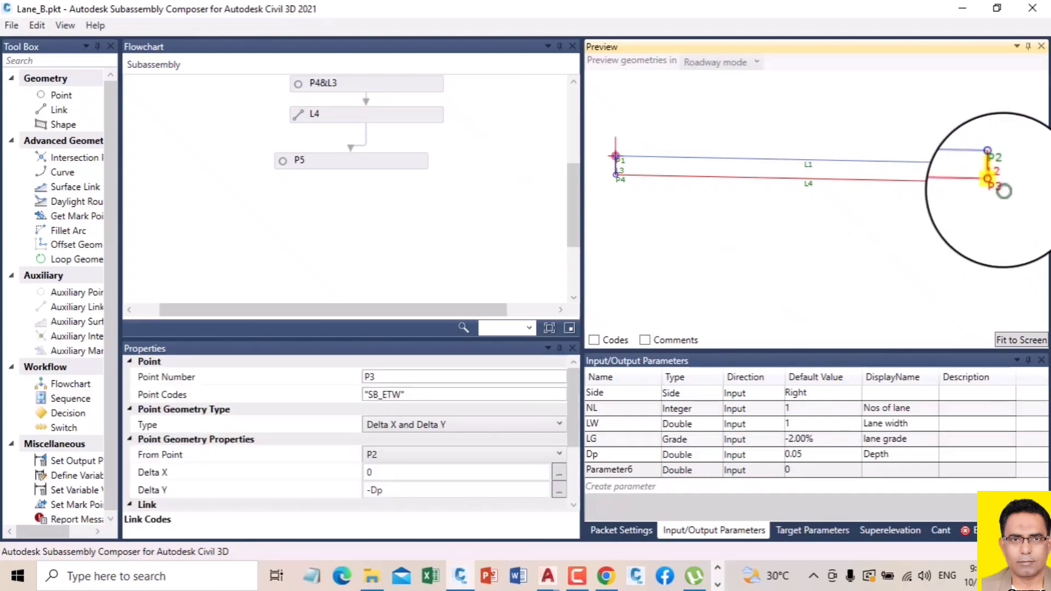
drag(570, 173, 570, 125)
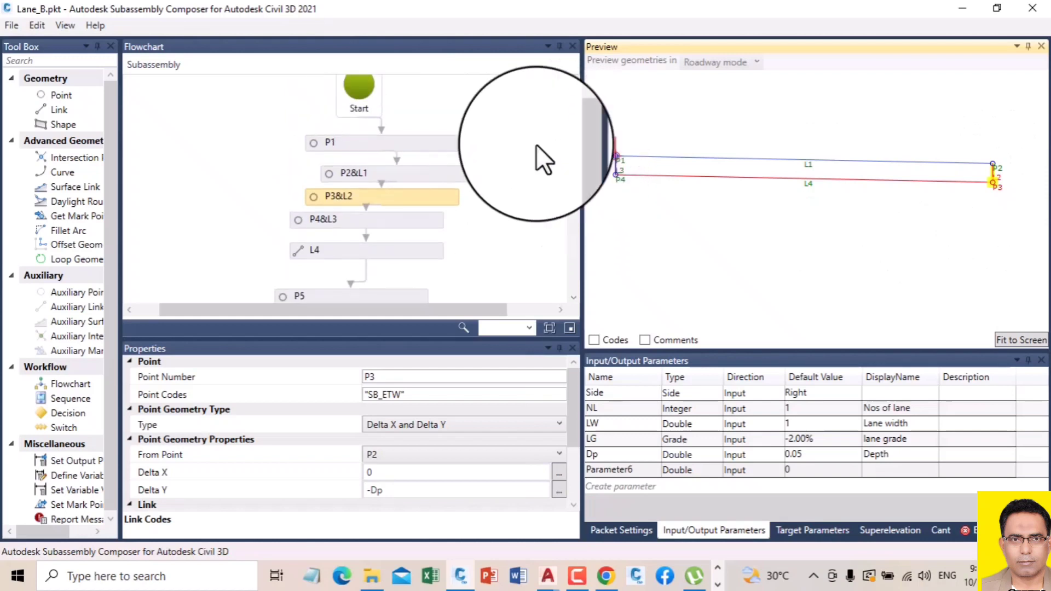
click(357, 197)
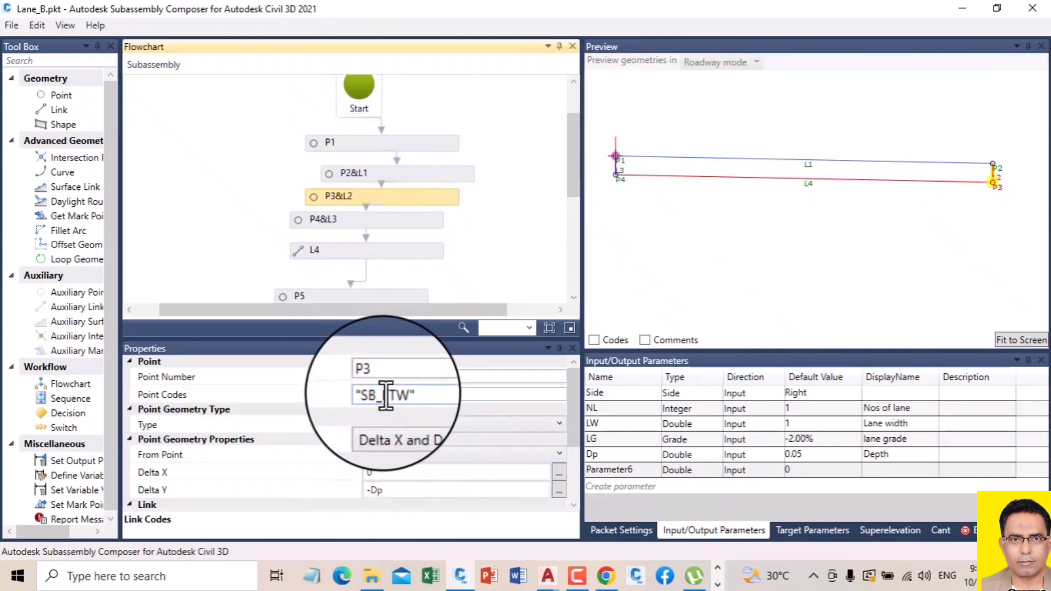
text(E)
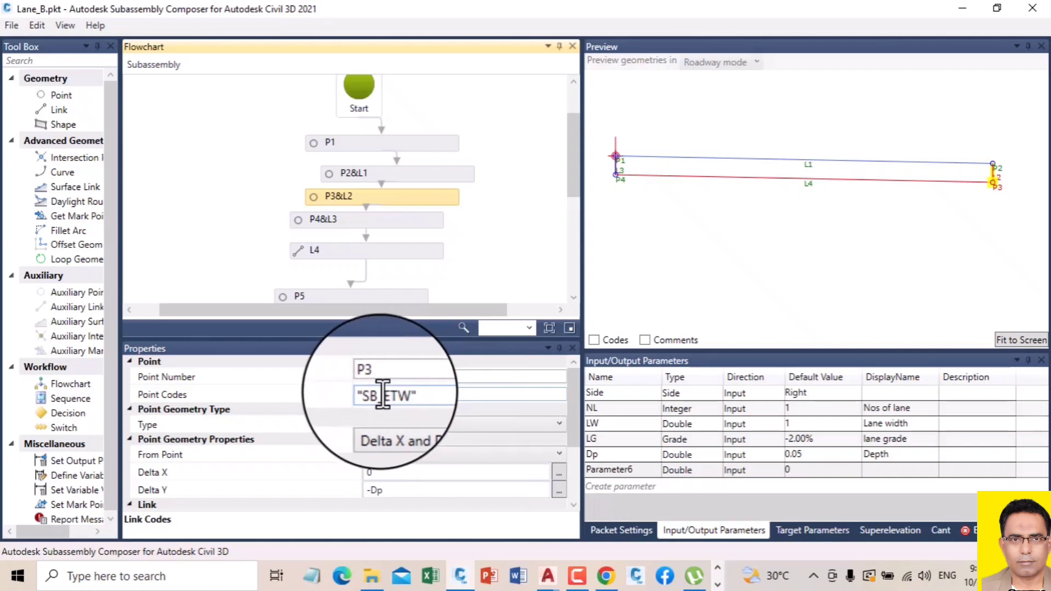
click(352, 220)
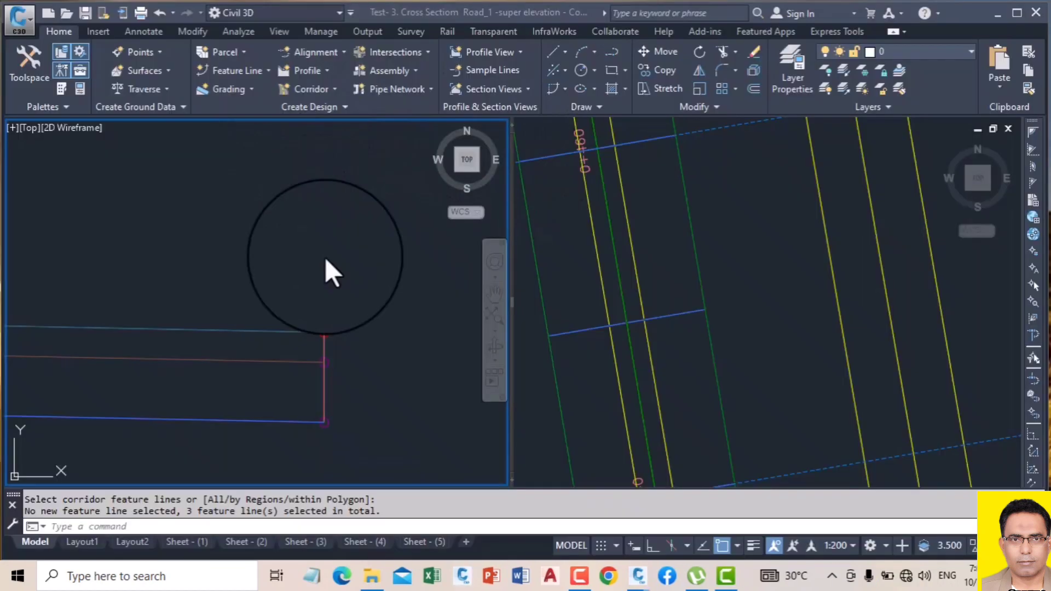
Switch to the Civil 3D test drawing and inspect the point codes at the outer edge of the Lane_D1 subassembly.
click(332, 257)
scroll(332, 256, down, 5)
middle_drag(195, 257, 353, 279)
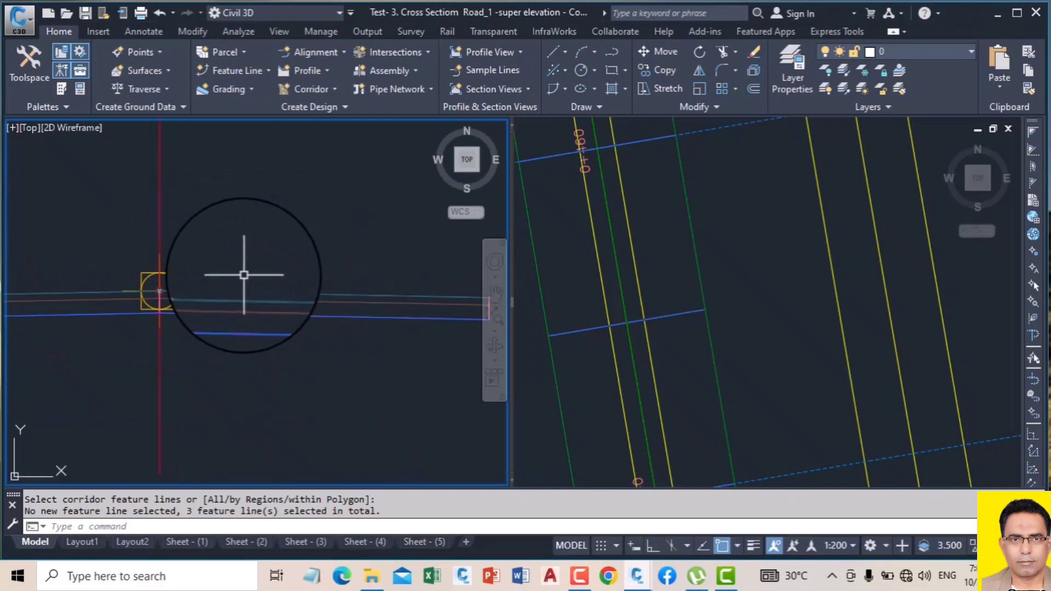
middle_drag(239, 274, 140, 277)
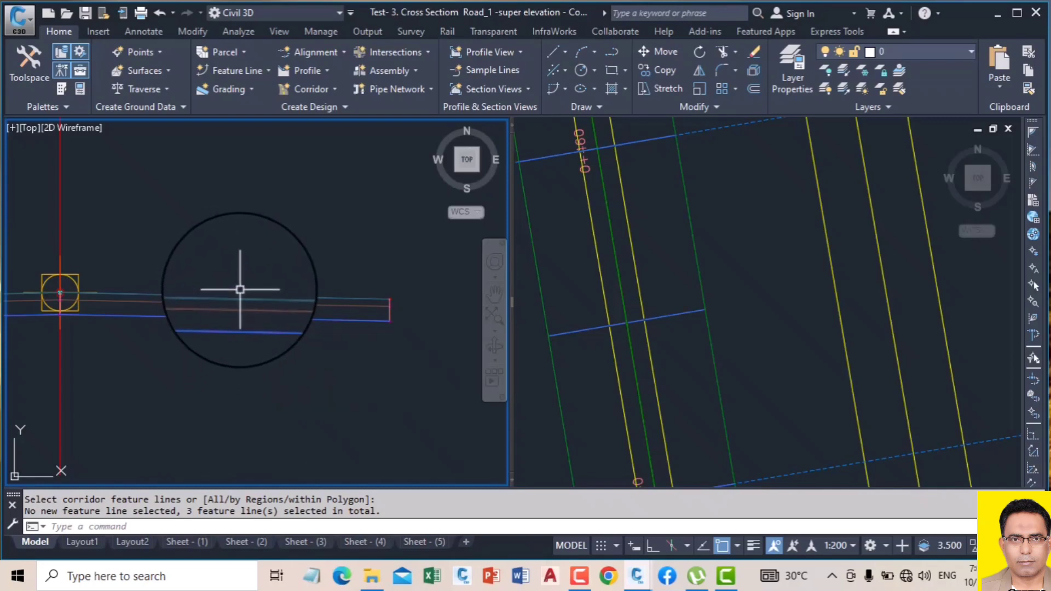
scroll(373, 300, up, 5)
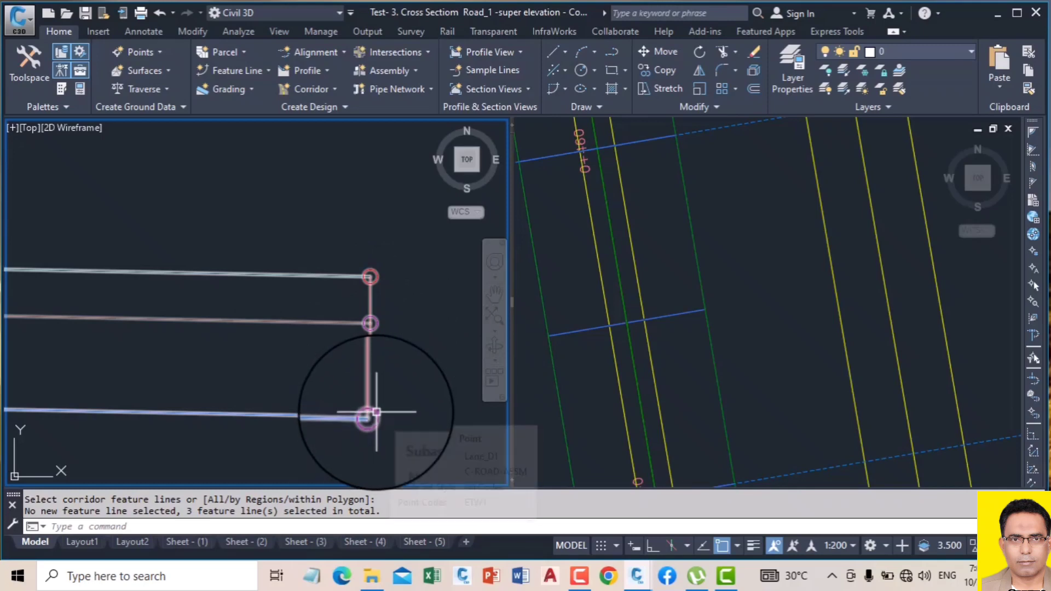
scroll(419, 341, down, 5)
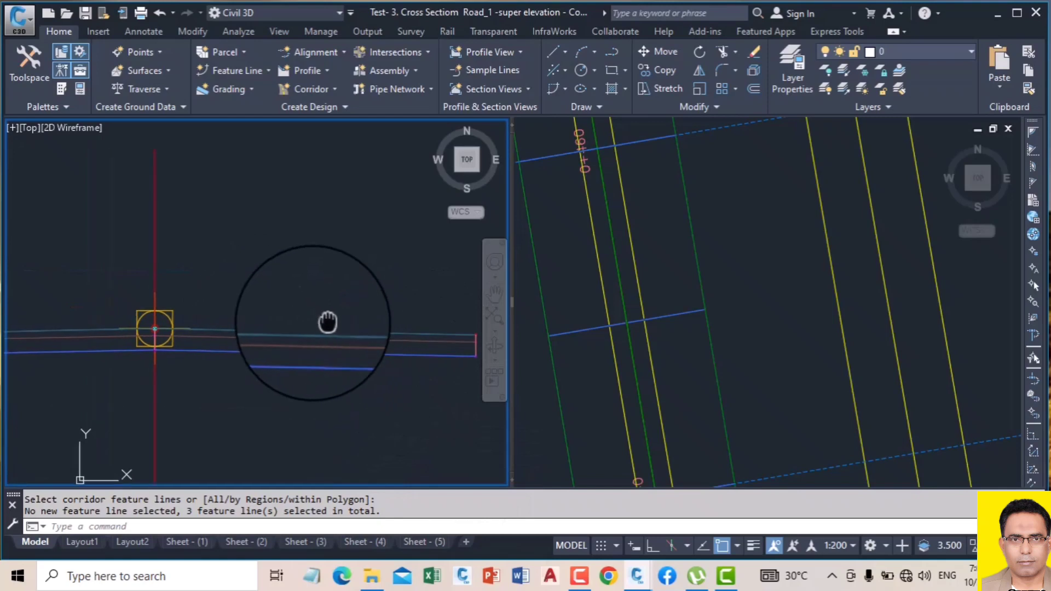
Inspect the point codes of the stacked crown points of Lane_D1 at the assembly baseline.
scroll(198, 346, up, 5)
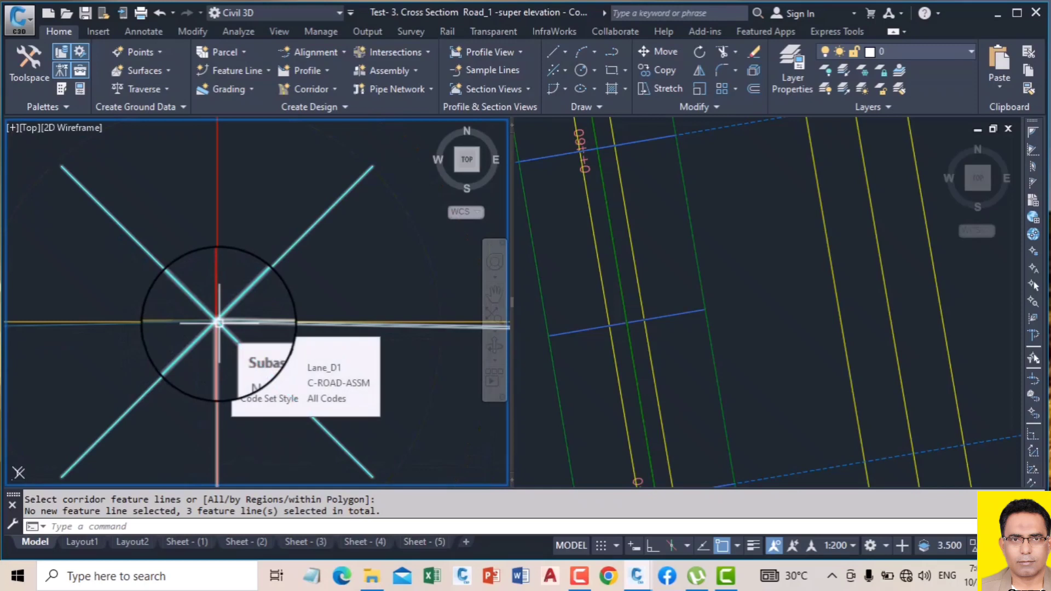
scroll(214, 322, up, 2)
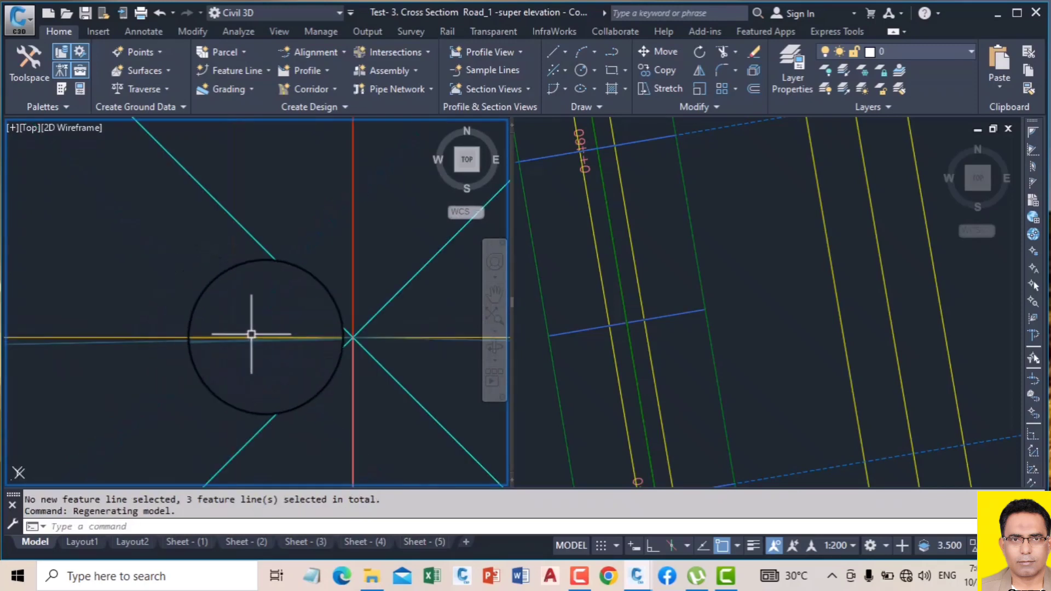
scroll(256, 359, down, 4)
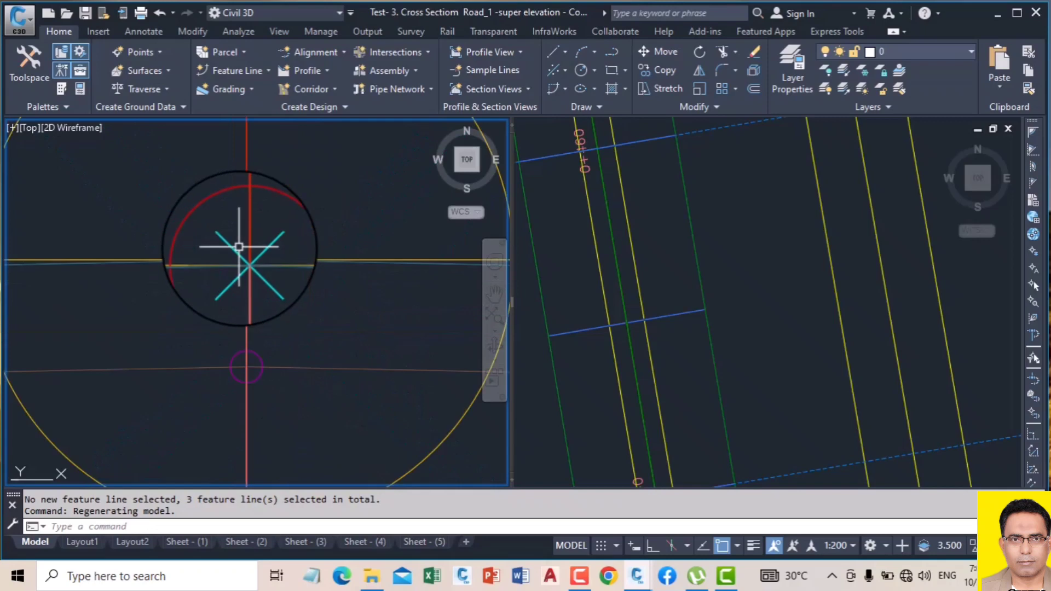
mouse_move(258, 352)
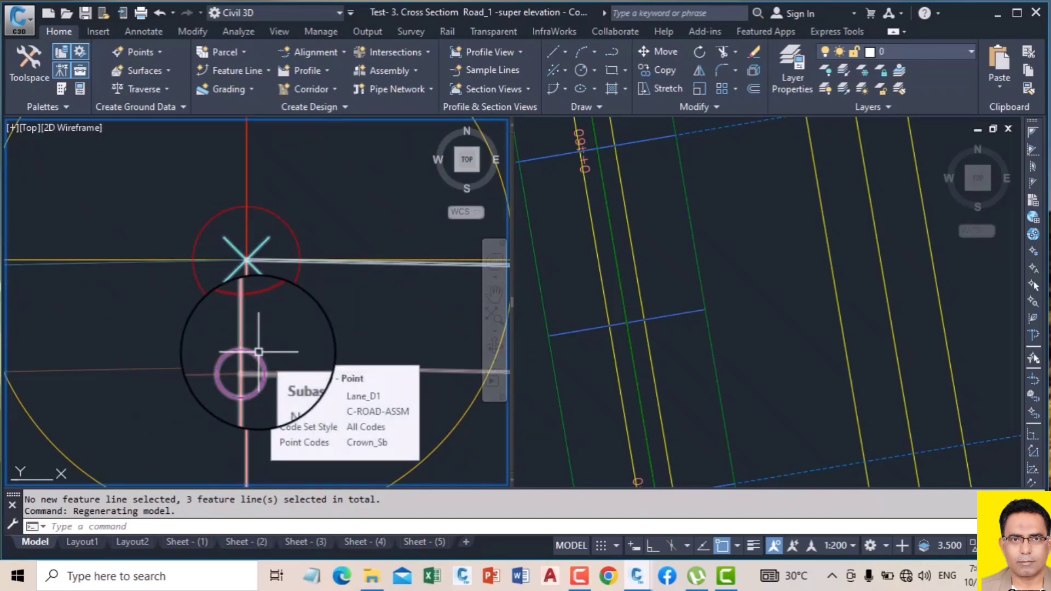
scroll(258, 352, down, 4)
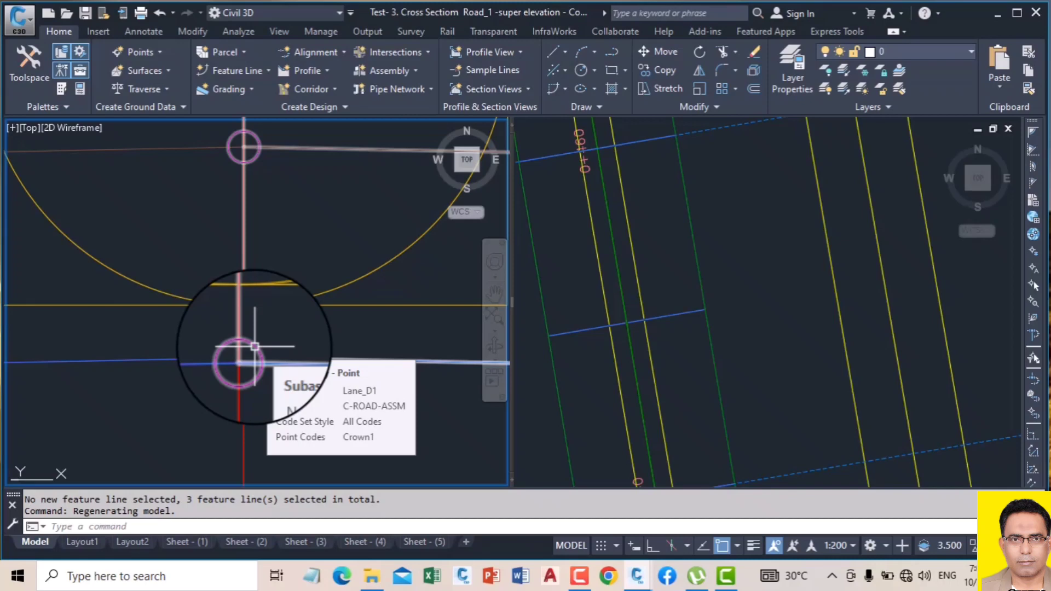
Inspect the link codes of the upper, middle and lower links of Lane_D1.
scroll(234, 267, down, 3)
scroll(294, 253, up, 1)
middle_drag(293, 255, 92, 289)
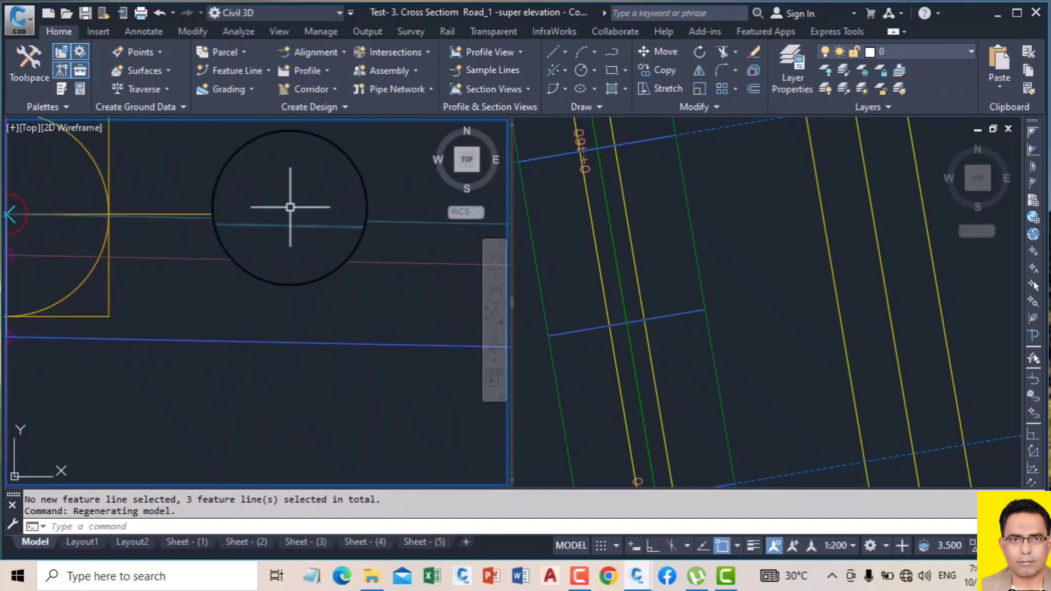
mouse_move(289, 218)
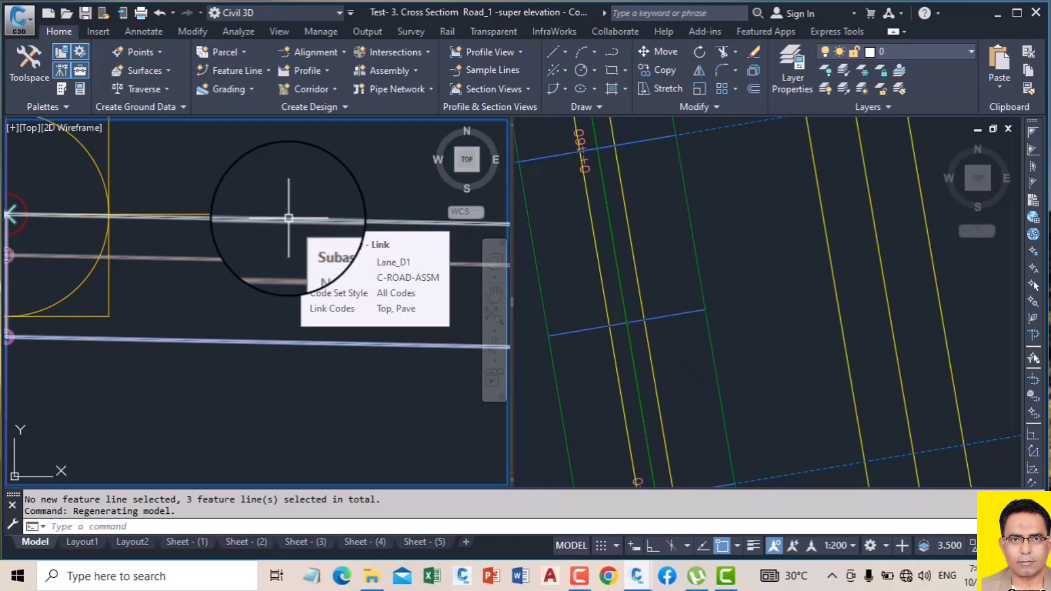
key(Escape)
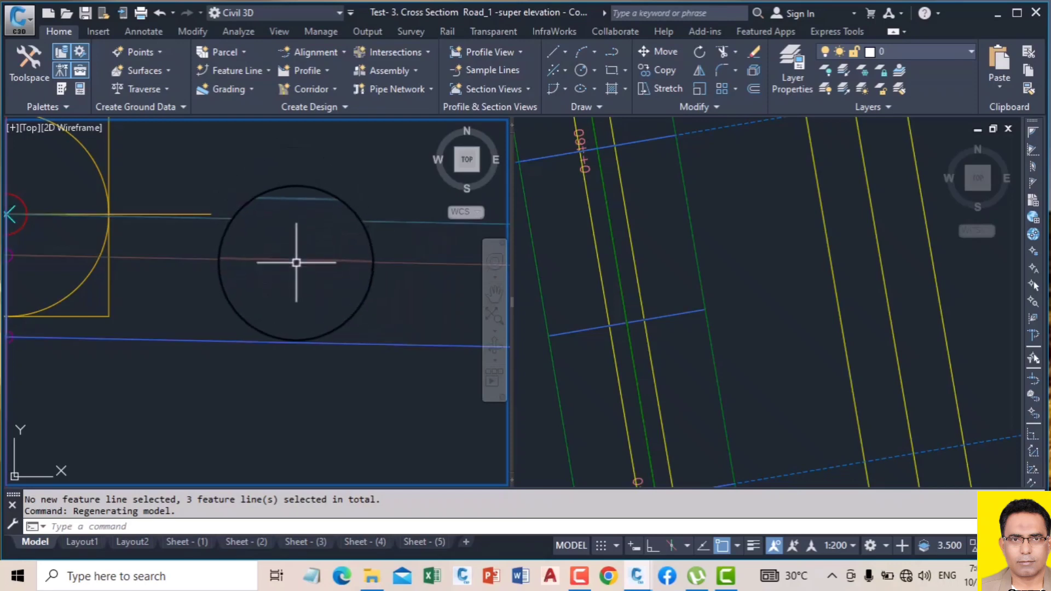
mouse_move(298, 259)
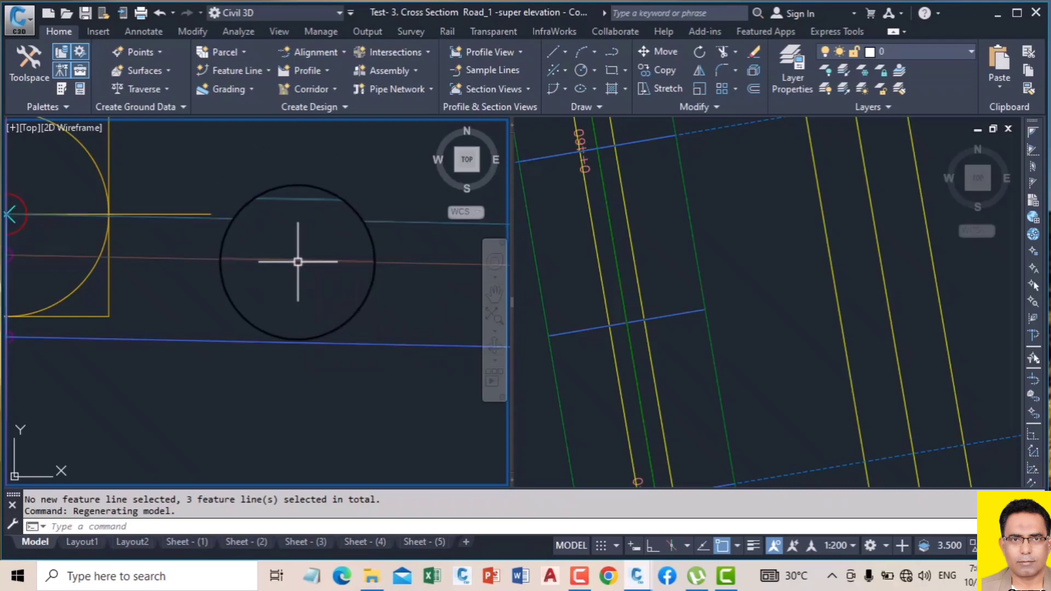
mouse_move(300, 341)
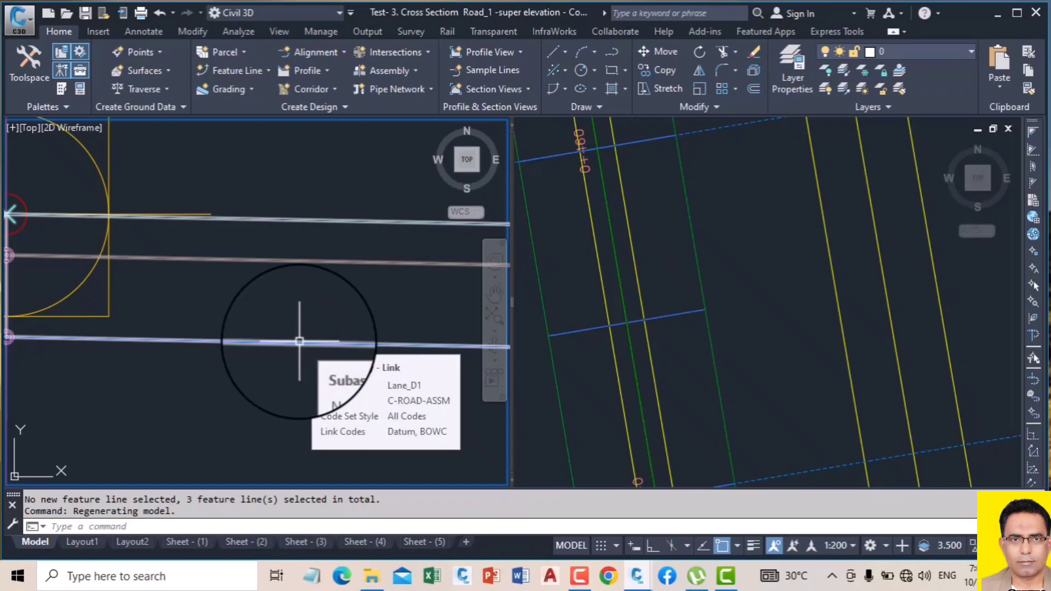
Start creating feature lines from the corridor in plan, selecting the coincident ETW, ETW1 and SB_ETW lines at the right lane edge.
click(750, 211)
scroll(751, 210, up, 2)
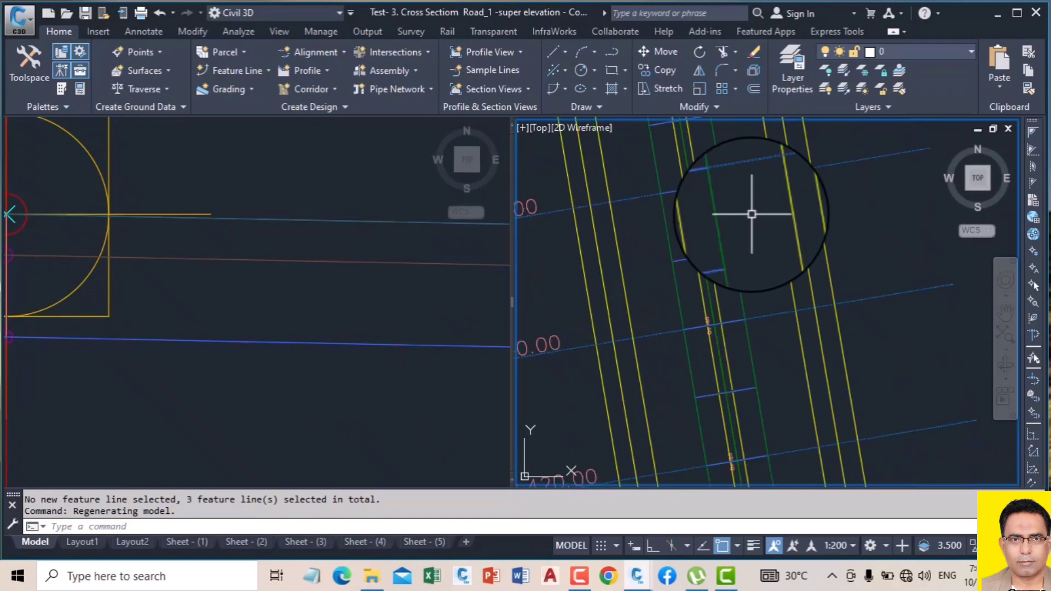
scroll(752, 219, down, 2)
middle_drag(752, 219, 874, 252)
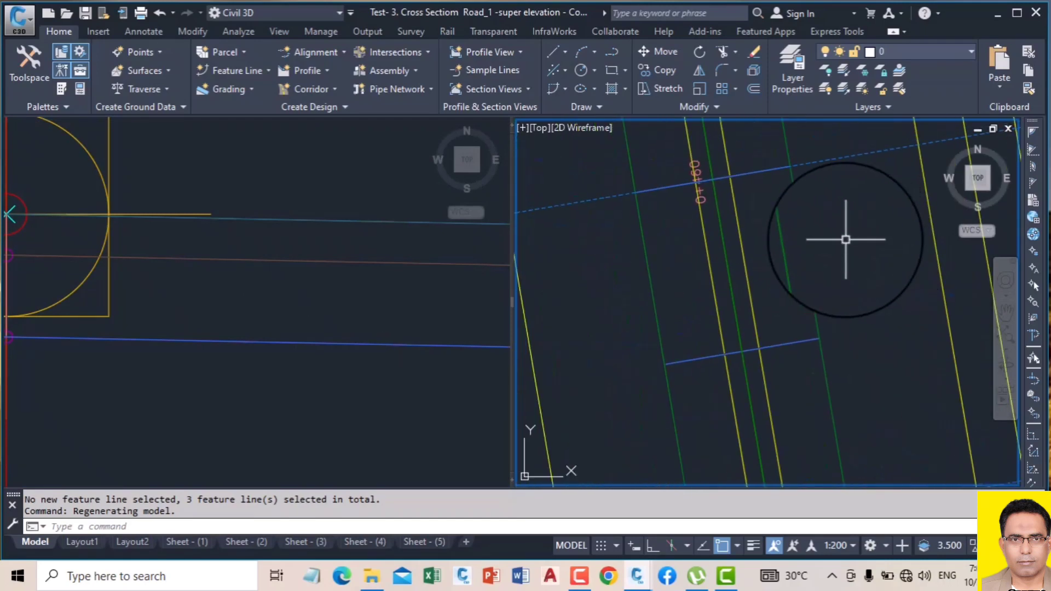
click(249, 74)
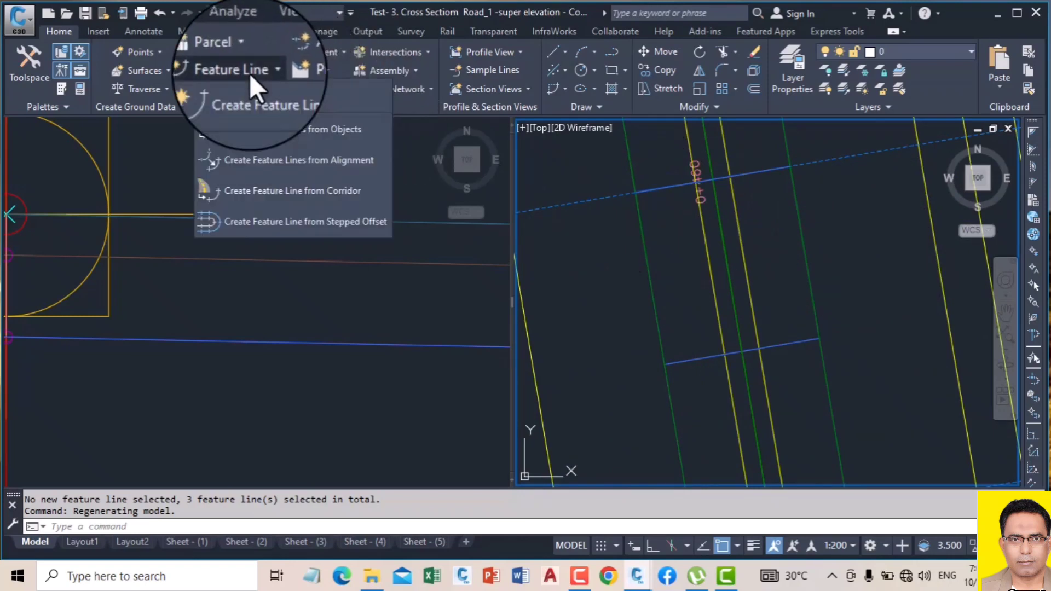
click(284, 188)
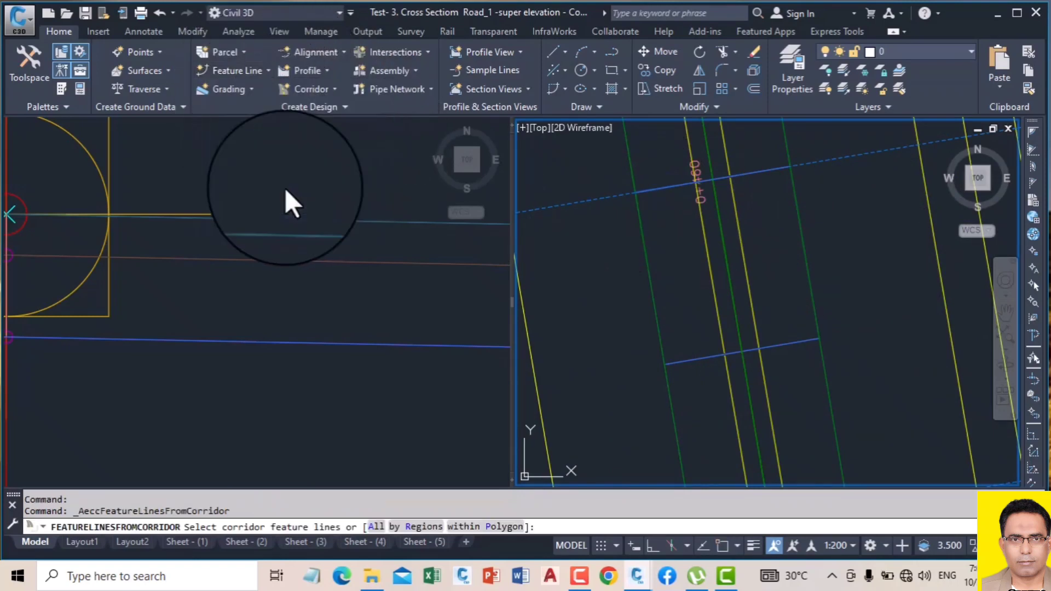
click(251, 71)
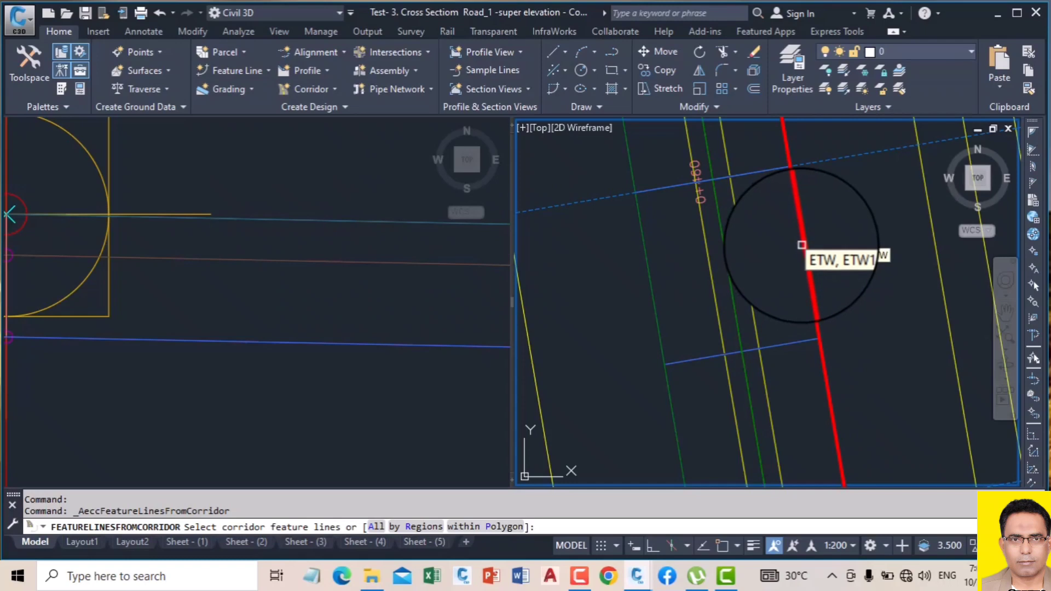
click(802, 241)
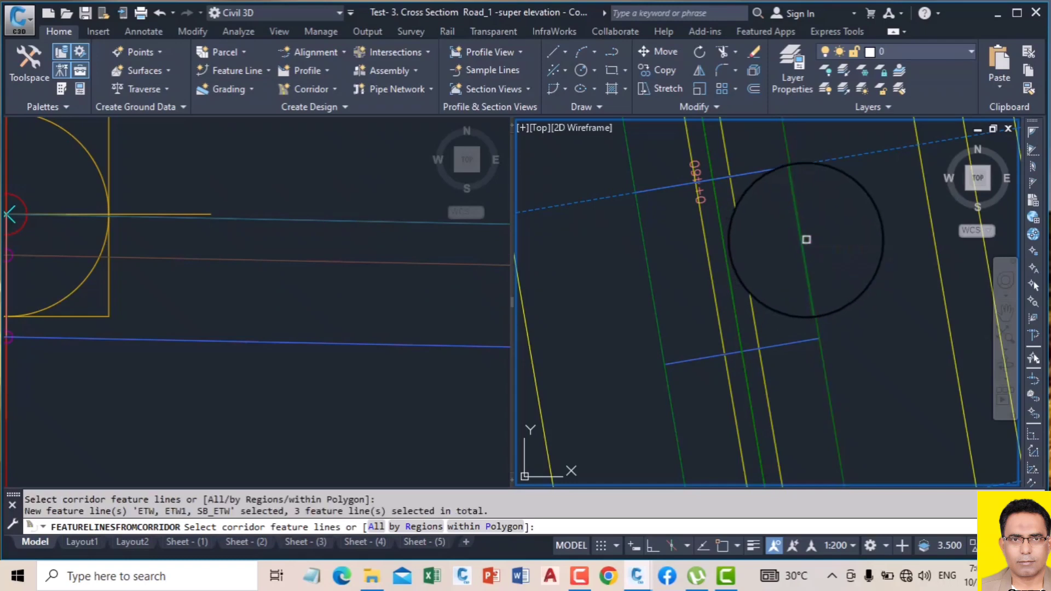
right_click(800, 235)
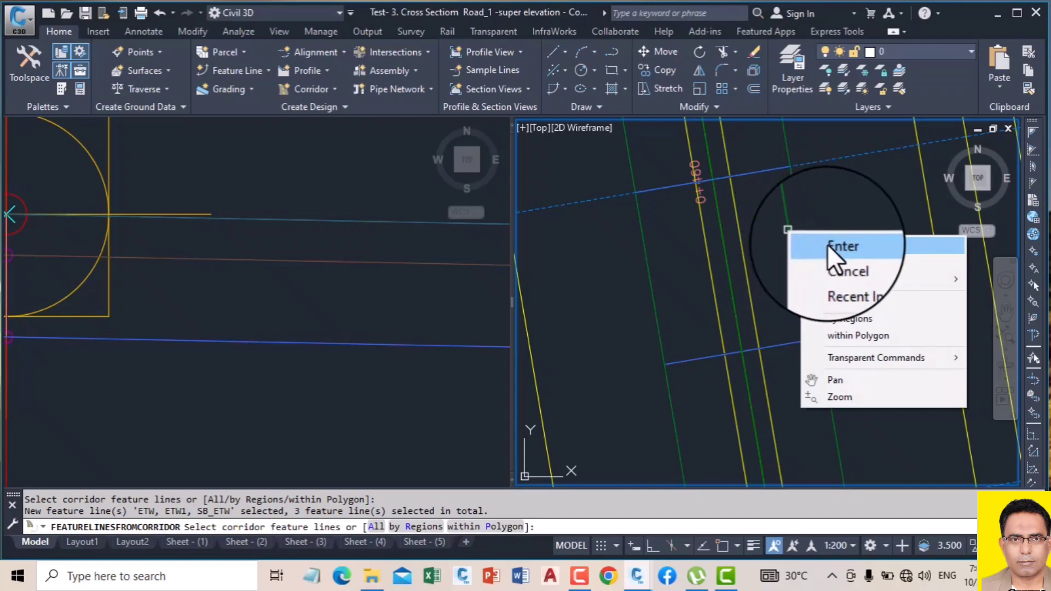
click(828, 247)
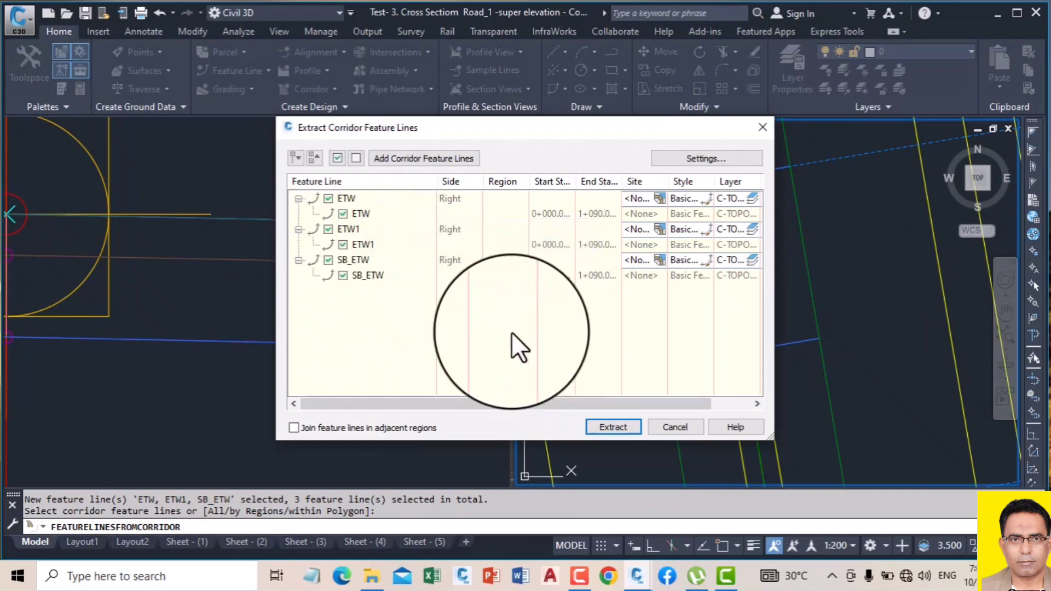
Exclude ETW1 and SB_ETW from the extraction and extract only the ETW feature line.
click(328, 229)
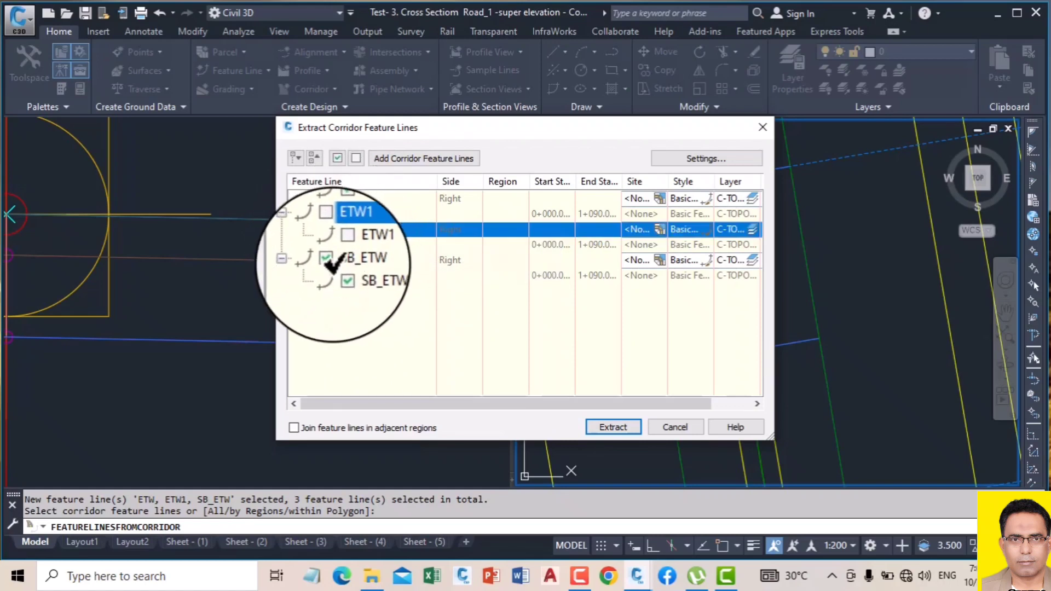
click(328, 259)
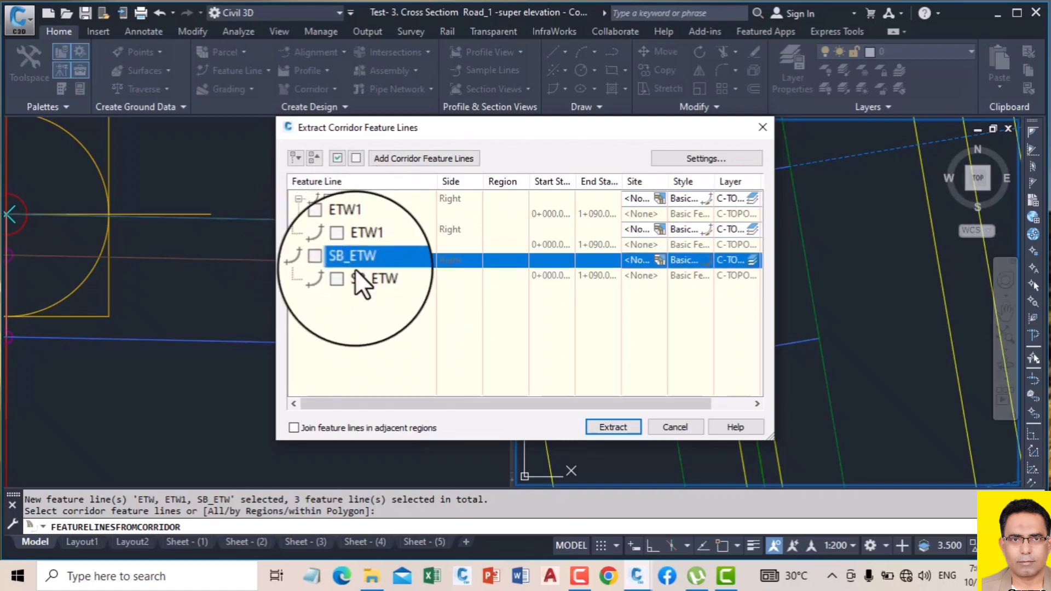
click(613, 427)
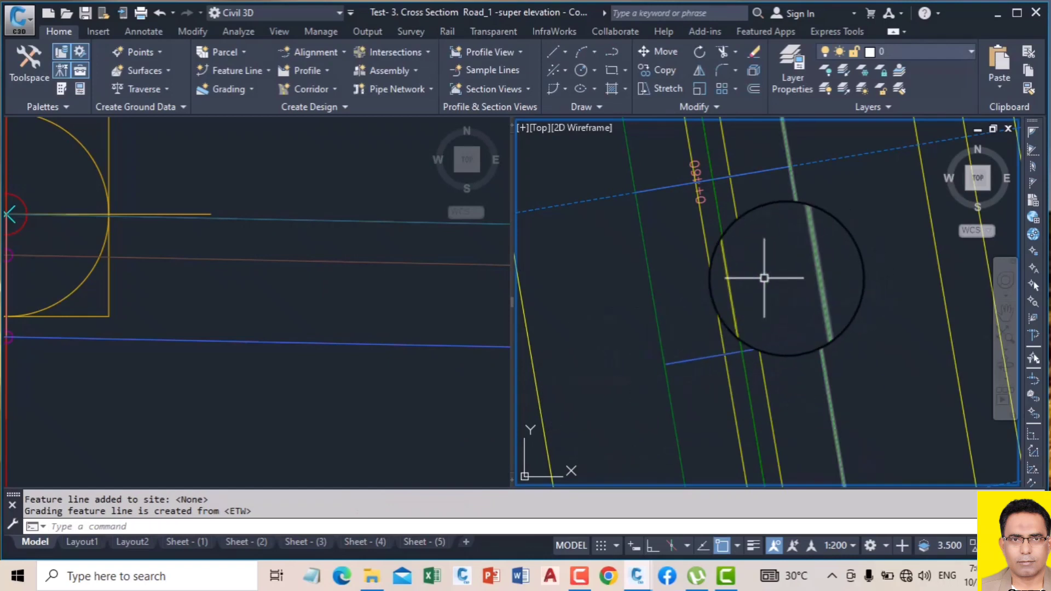
Review the station elevations and grades of the extracted ETW feature line in the Elevation Editor, closing the editor when done.
mouse_move(650, 268)
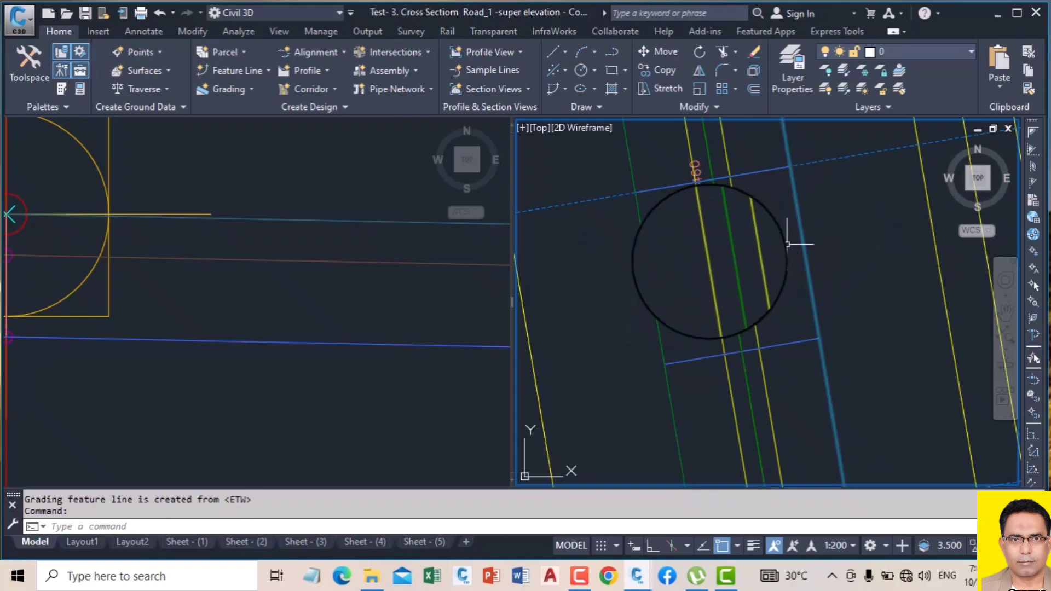
click(810, 284)
scroll(810, 284, down, 2)
scroll(810, 284, down, 3)
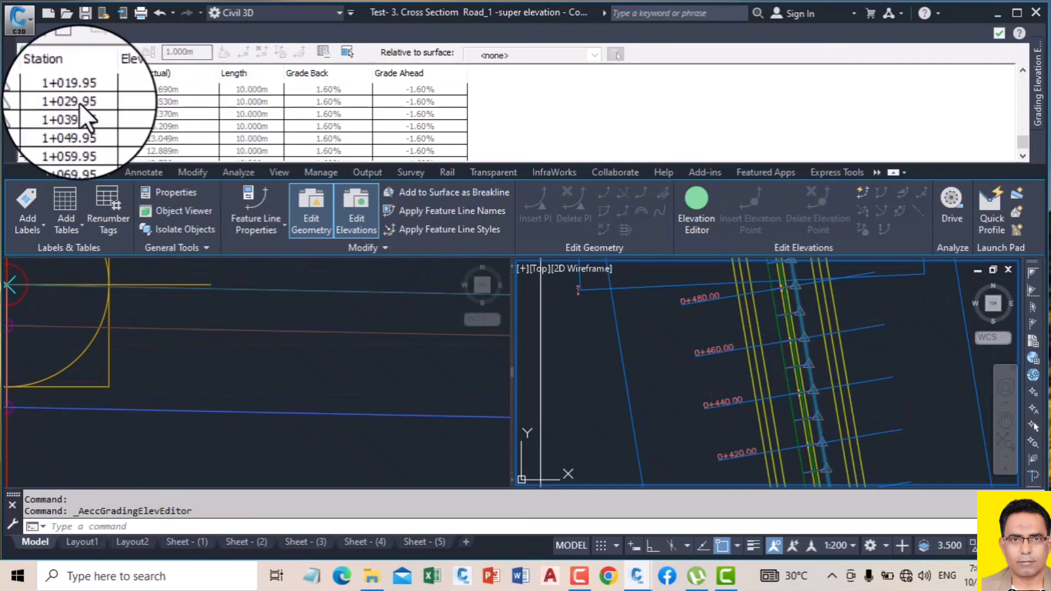
scroll(108, 125, up, 3)
scroll(112, 126, up, 10)
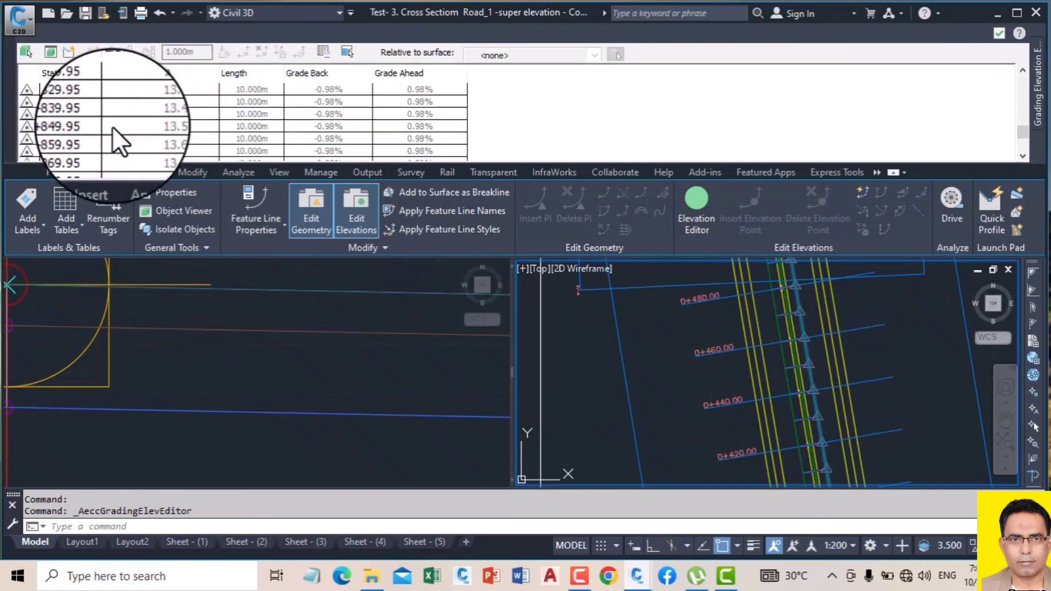
scroll(115, 125, up, 5)
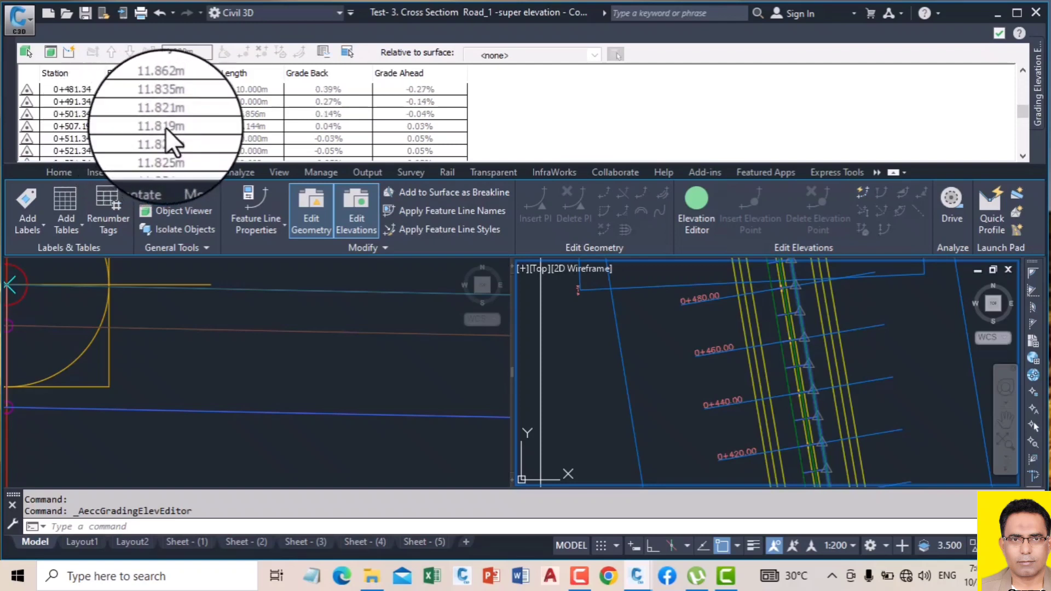
scroll(799, 337, up, 3)
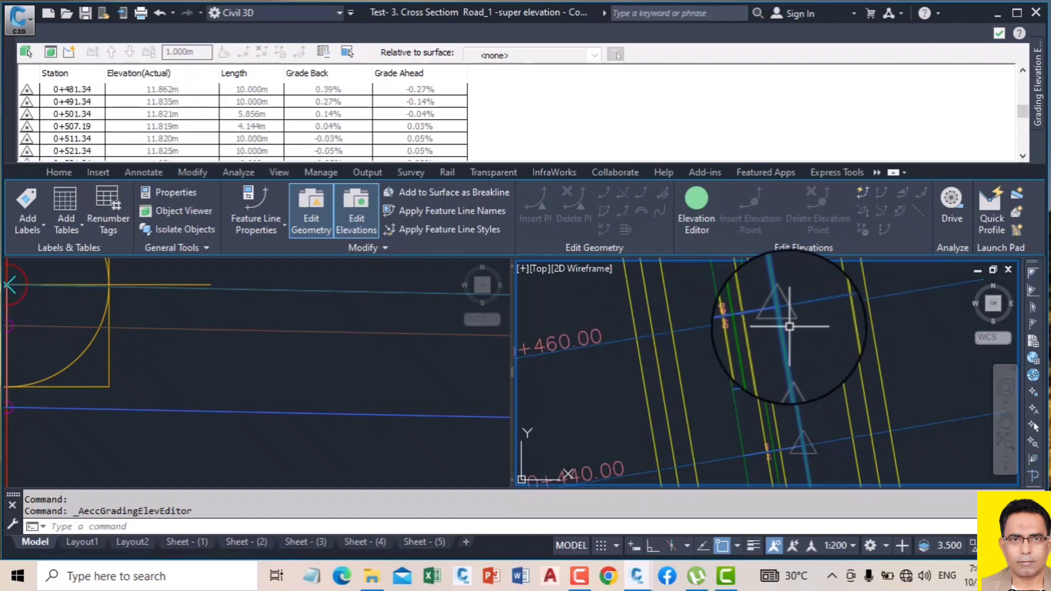
scroll(803, 355, down, 4)
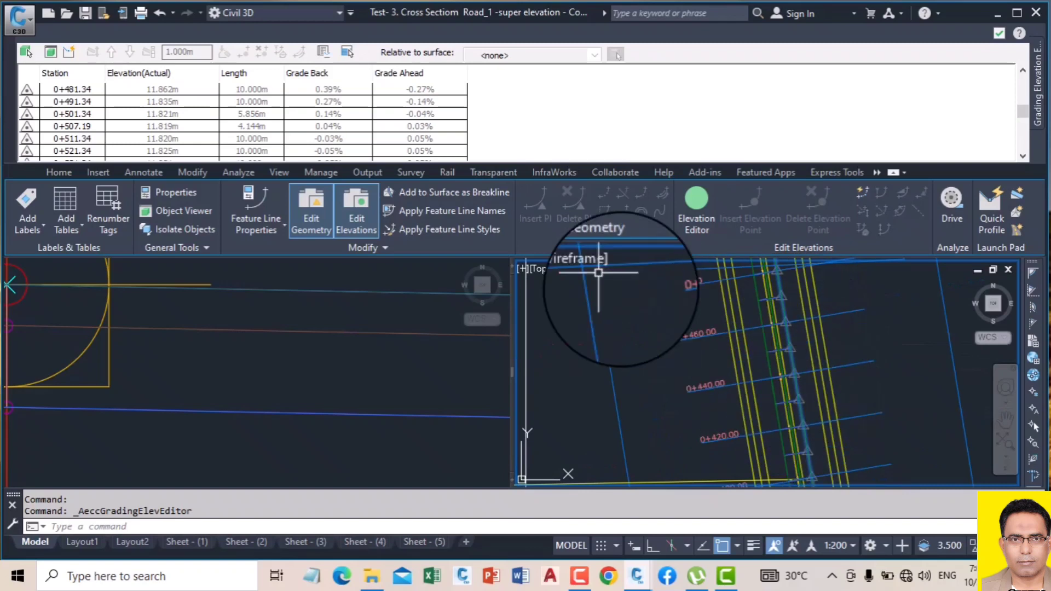
scroll(350, 120, down, 5)
scroll(355, 127, down, 2)
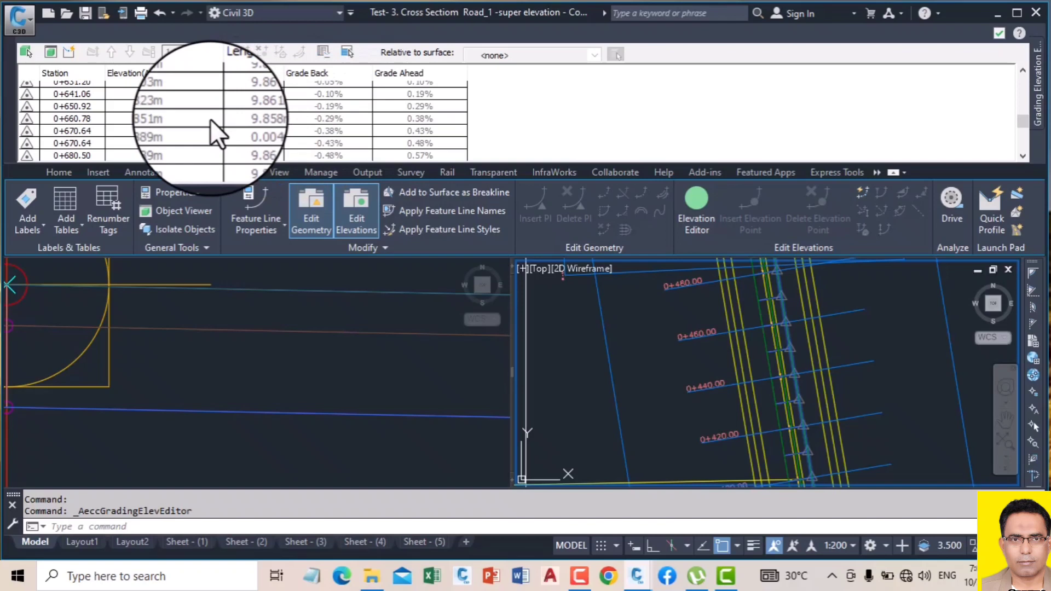
click(998, 34)
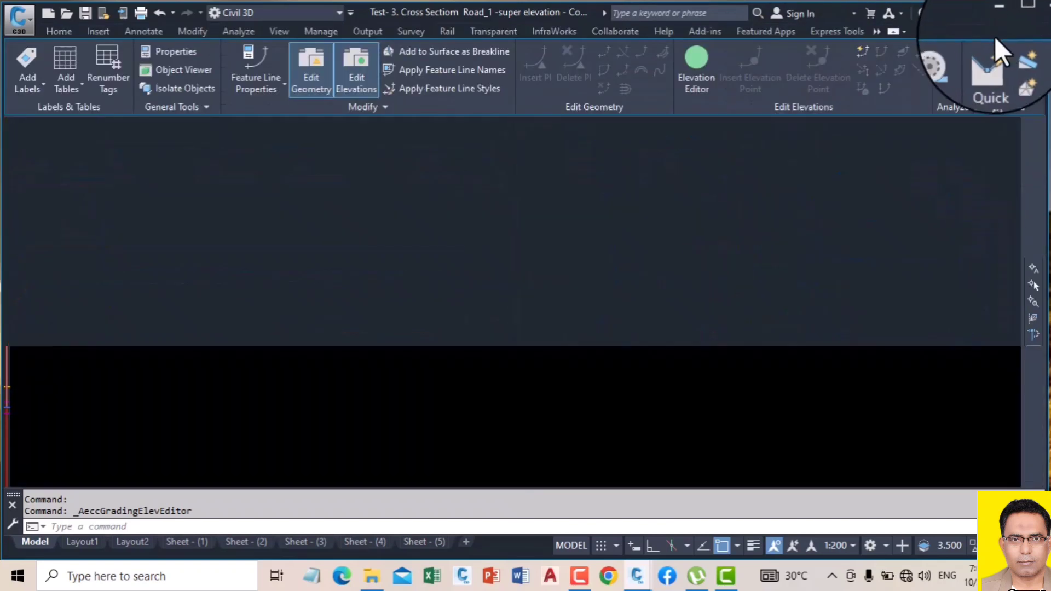